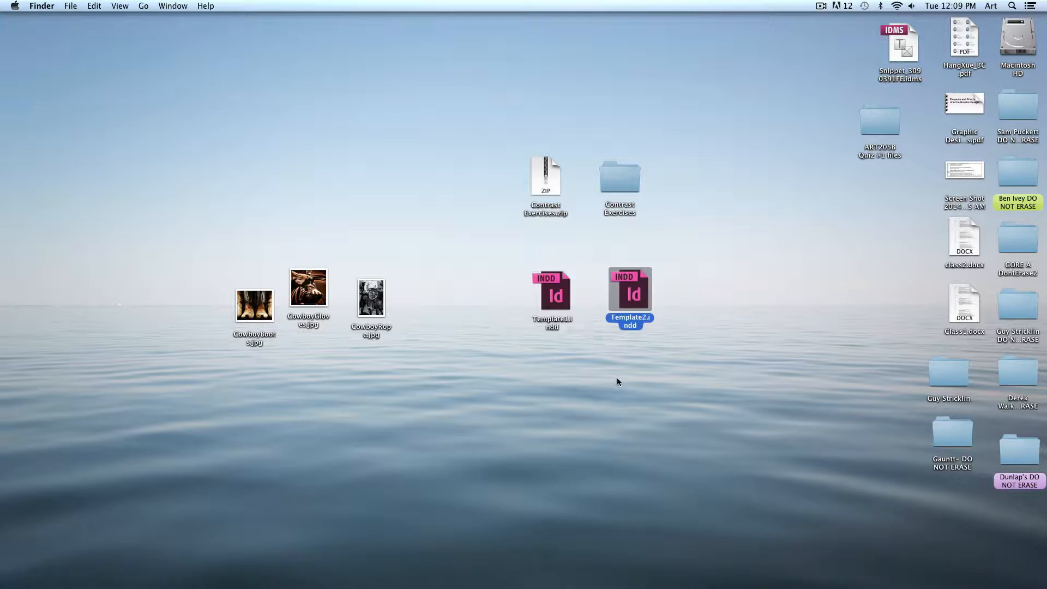
Step: Open Template1.indd and Template2.indd from the desktop and move the Effects panel clear of the page
{"action": "left_click_drag", "start_coordinate": [639, 381], "coordinate": [473, 293]}
{"action": "double_click", "coordinate": [563, 296]}
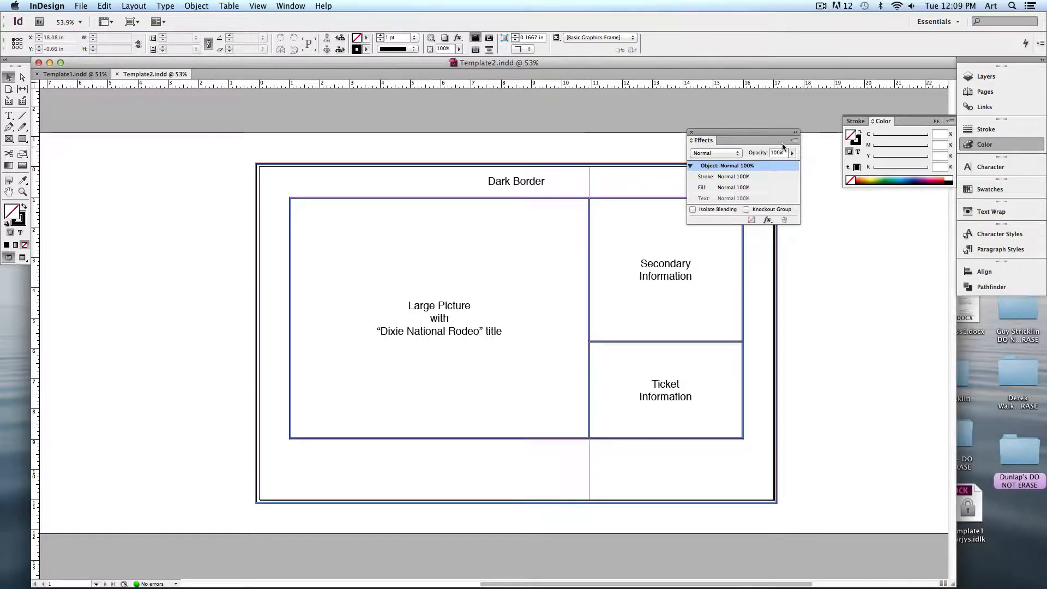
{"action": "left_click_drag", "start_coordinate": [768, 140], "coordinate": [958, 334]}
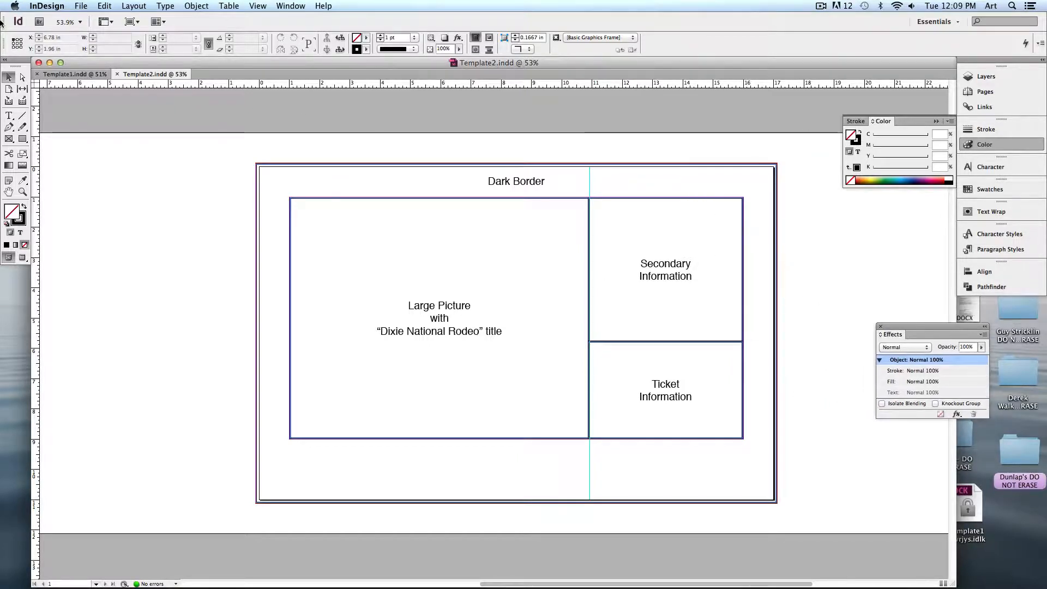
Step: Toggle Layer 1's visibility in Template1.indd to examine the page with and without its layout outlines
{"action": "left_click", "coordinate": [58, 74]}
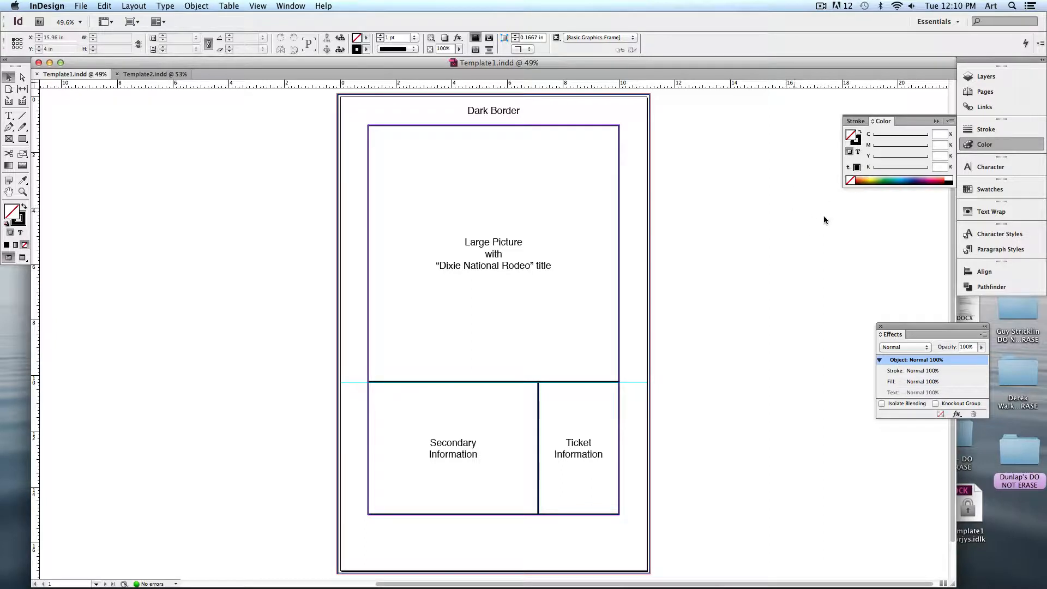
{"action": "left_click", "coordinate": [985, 79]}
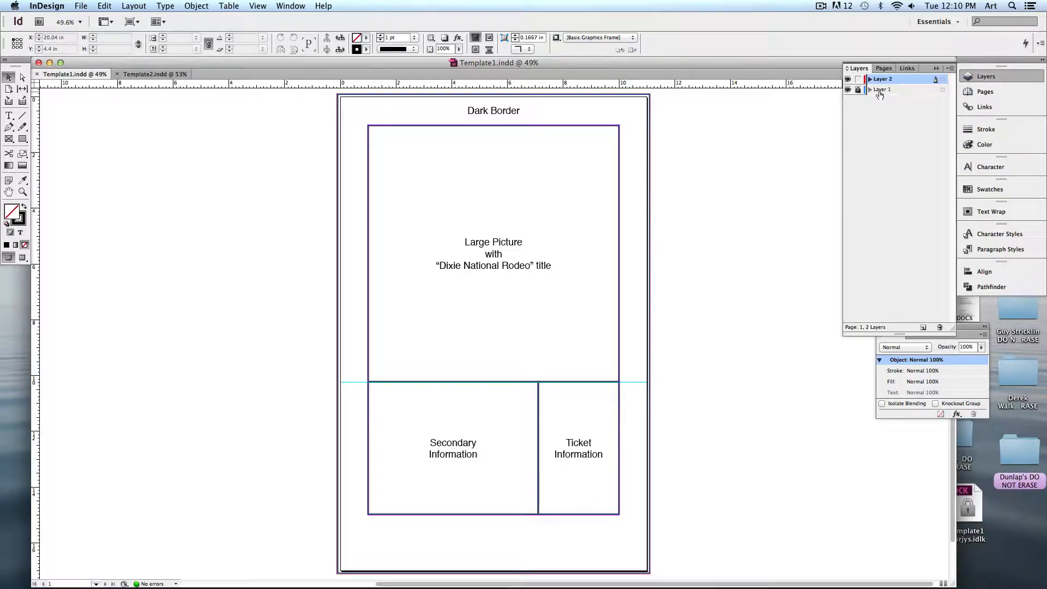
{"action": "left_click", "coordinate": [847, 89]}
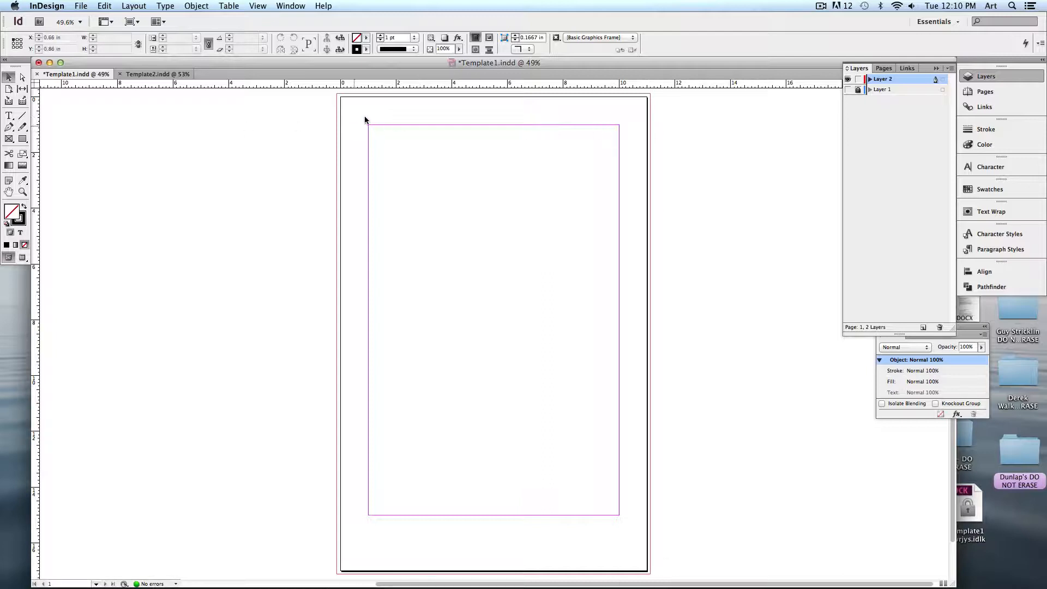
{"action": "left_click", "coordinate": [848, 90]}
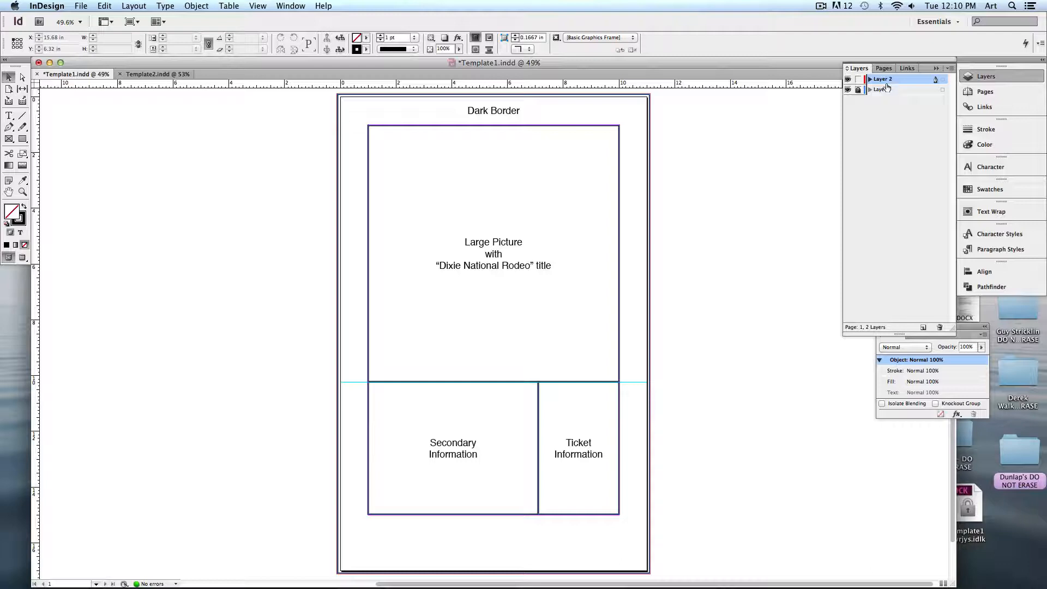
{"action": "left_click", "coordinate": [847, 90]}
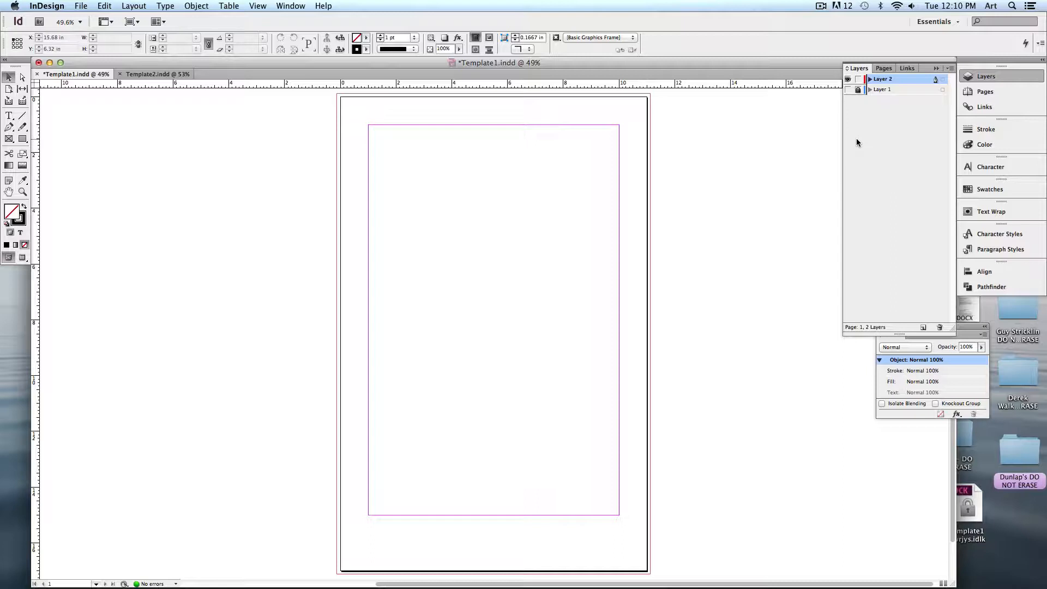
Step: Compare the layouts of Template1.indd and Template2.indd, showing Layer 1 again in Template1.indd
{"action": "left_click", "coordinate": [143, 75]}
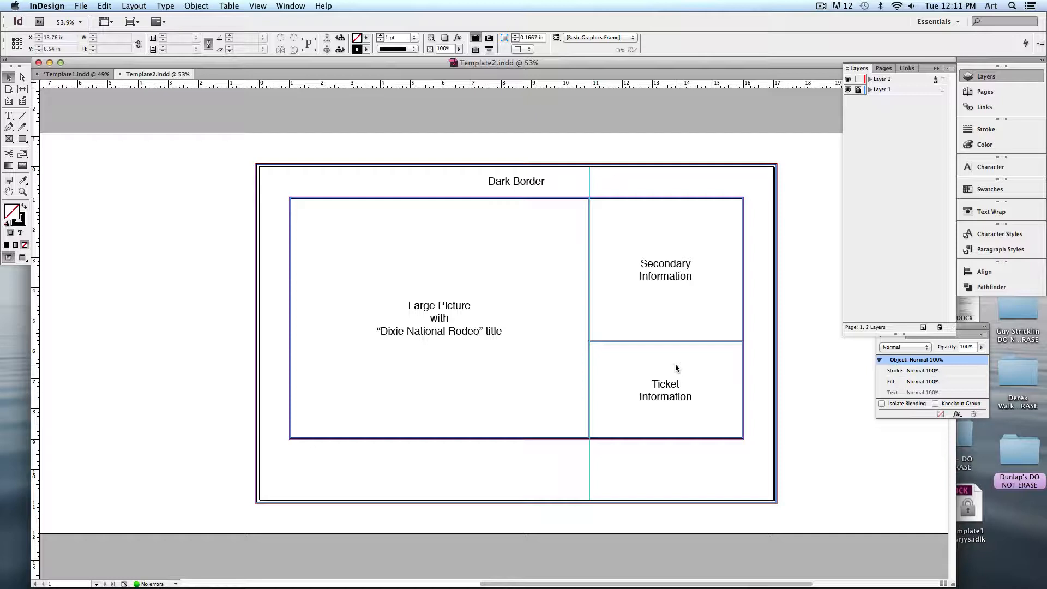
{"action": "left_click", "coordinate": [76, 73]}
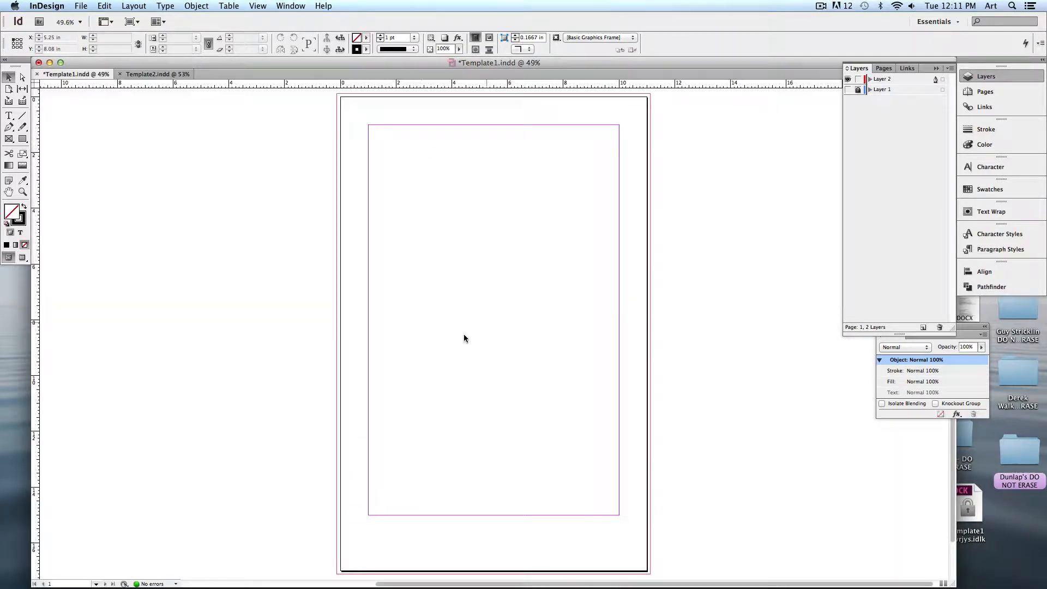
{"action": "left_click", "coordinate": [847, 90]}
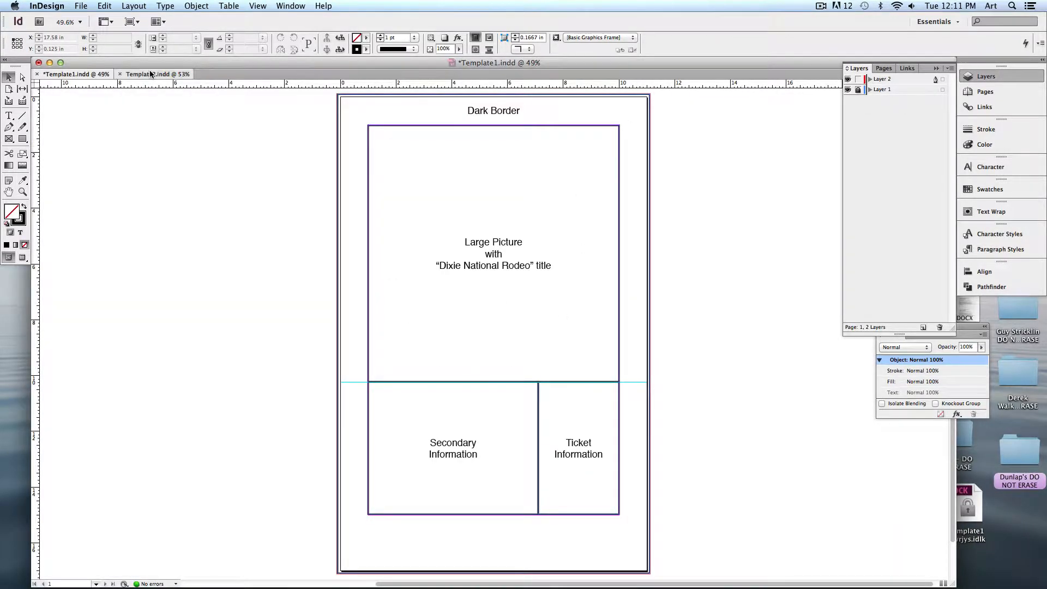
{"action": "left_click", "coordinate": [158, 73]}
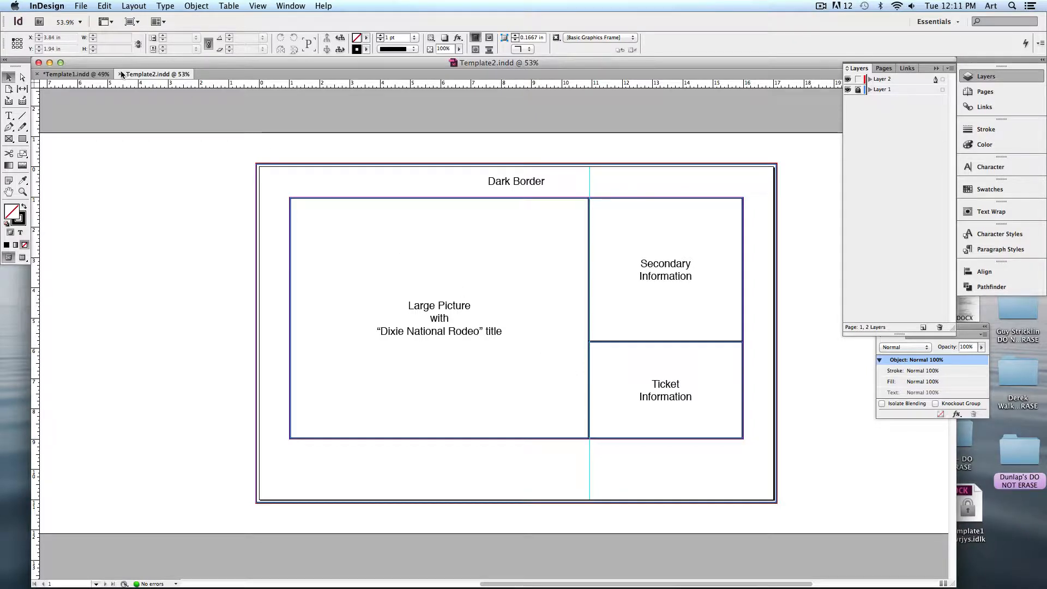
Step: Minimize the document window and preview CowboyBoots.jpg, CowboyGloves.jpg and CowboyRope.jpg on the desktop
{"action": "left_click", "coordinate": [50, 63]}
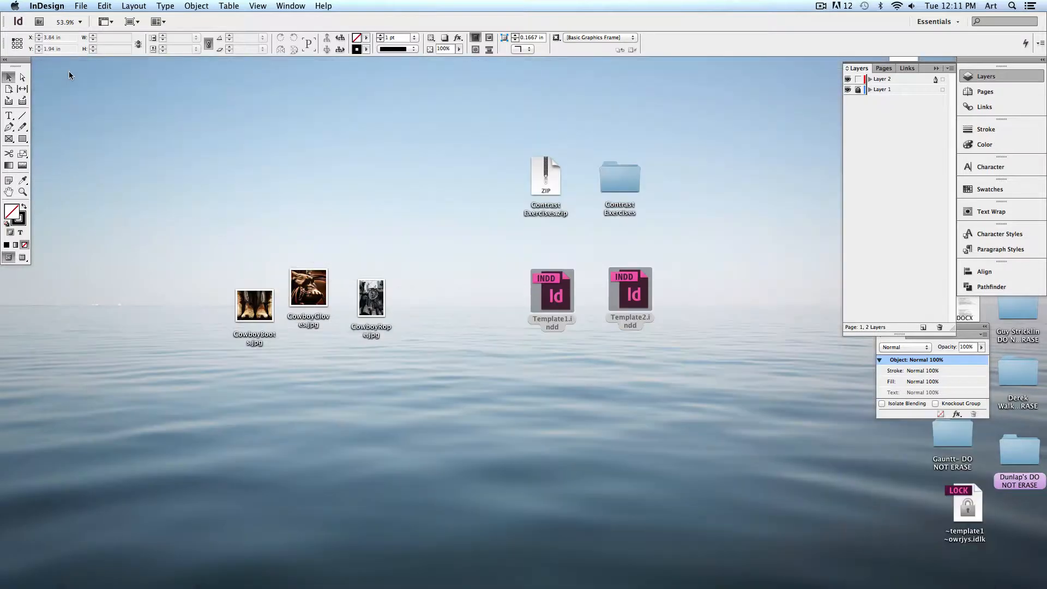
{"action": "left_click", "coordinate": [333, 228]}
{"action": "left_click_drag", "start_coordinate": [397, 352], "coordinate": [234, 234]}
{"action": "left_click", "coordinate": [231, 223]}
{"action": "left_click", "coordinate": [265, 303]}
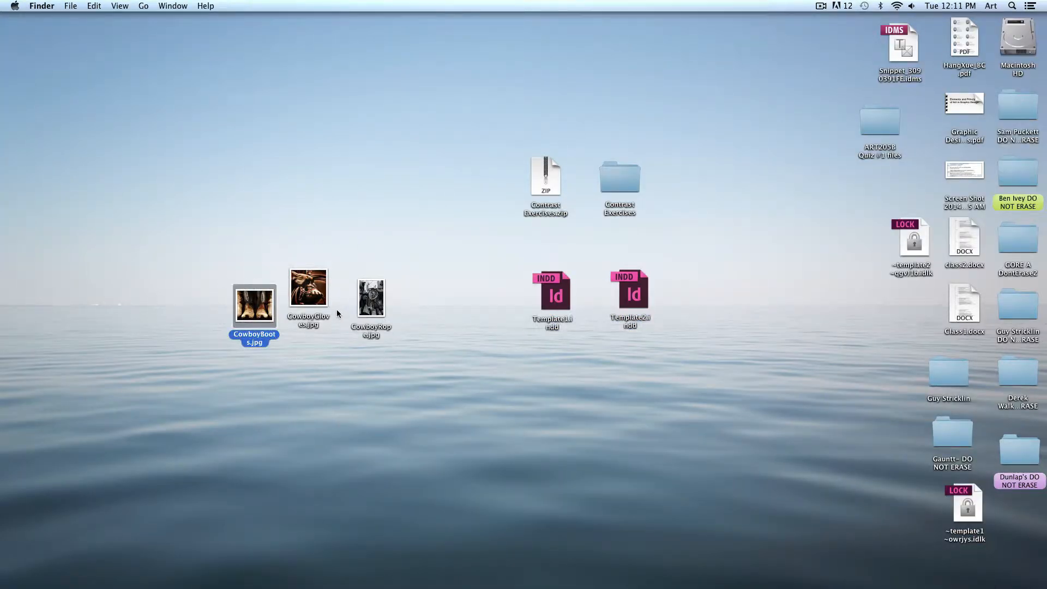
{"action": "key", "text": "space"}
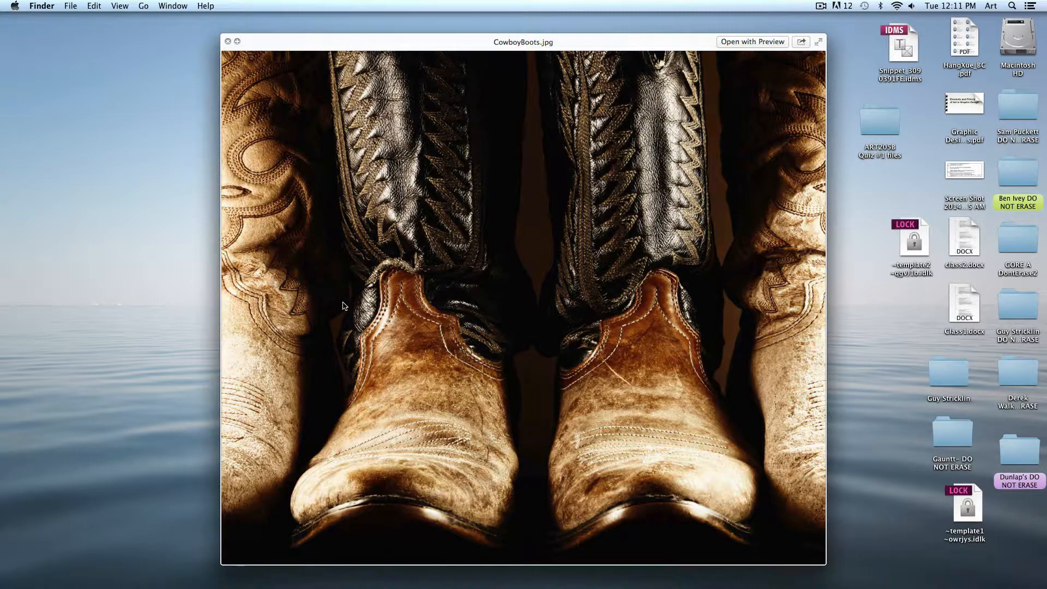
{"action": "key", "text": "space"}
{"action": "left_click", "coordinate": [308, 302]}
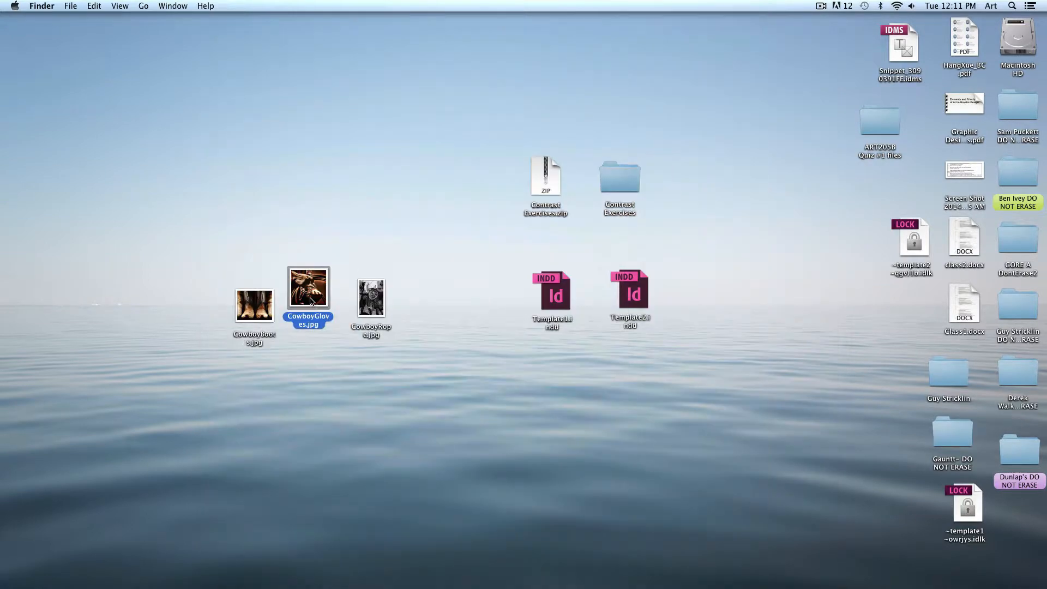
{"action": "key", "text": "space"}
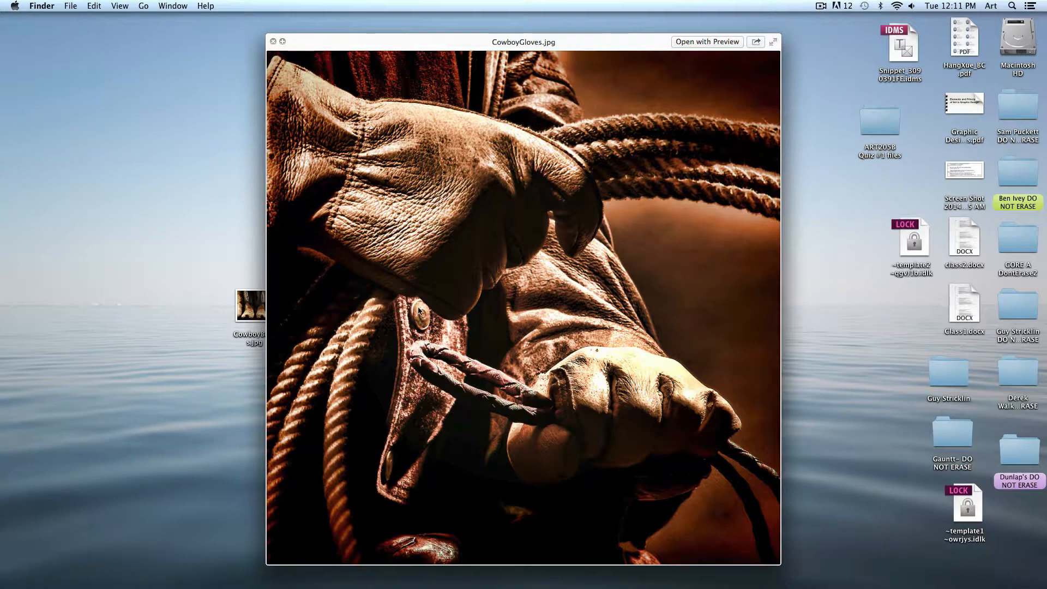
{"action": "key", "text": "space"}
{"action": "left_click", "coordinate": [385, 297]}
{"action": "key", "text": "space"}
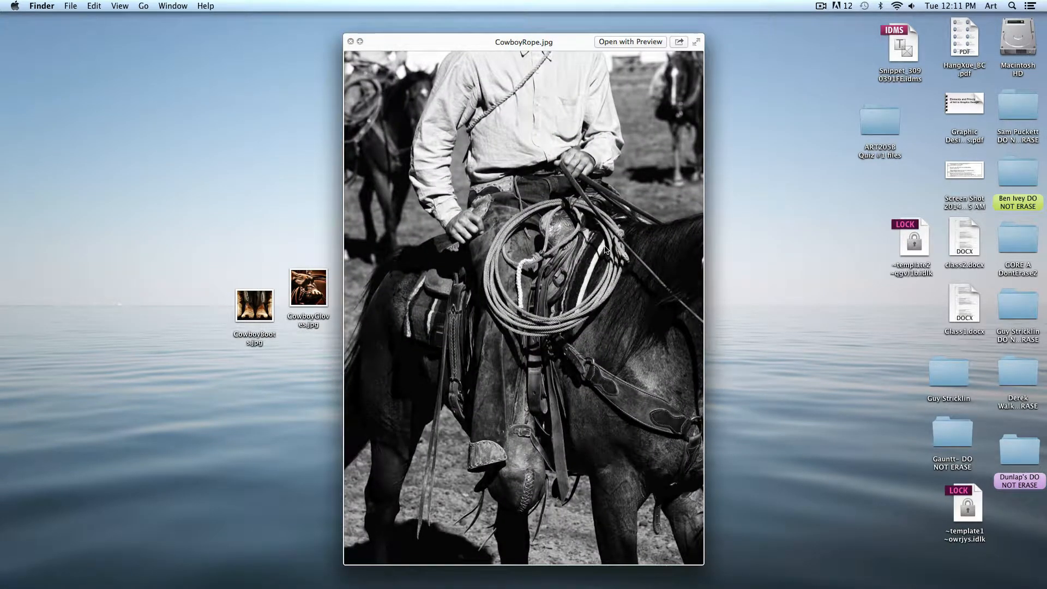
{"action": "key", "text": "space"}
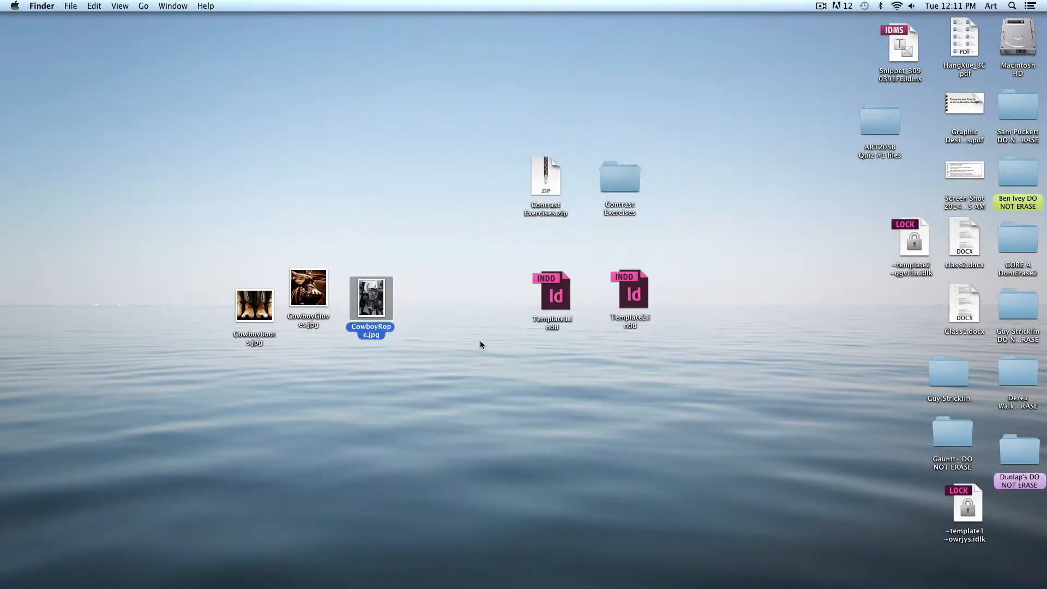
Step: Preview CowboyBoots.jpg and CowboyGloves.jpg once more to compare them as poster pictures
{"action": "left_click", "coordinate": [260, 326]}
{"action": "key", "text": "space"}
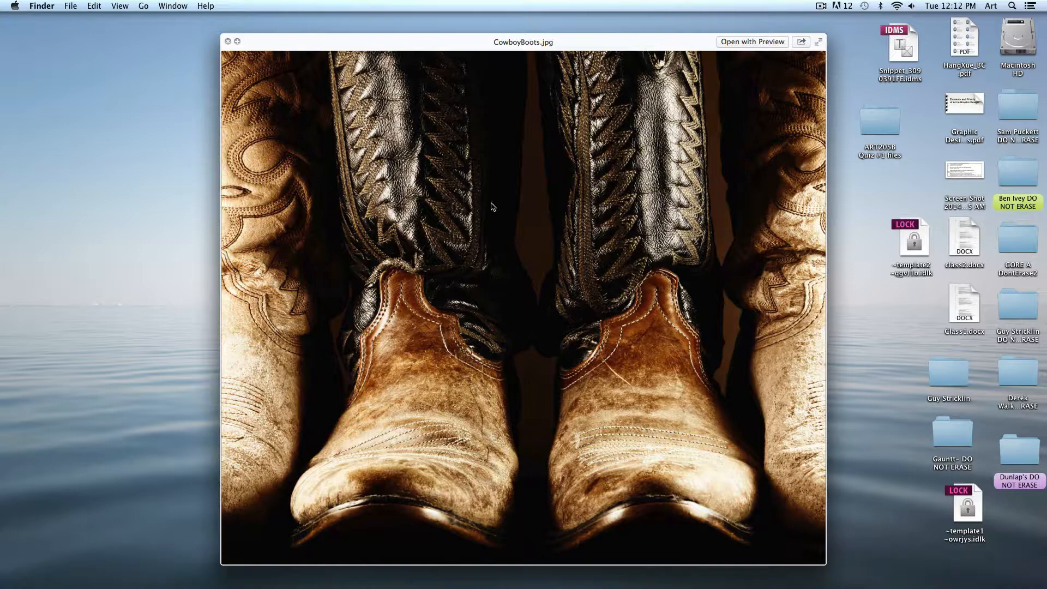
{"action": "key", "text": "space"}
{"action": "key", "text": "Right"}
{"action": "key", "text": "space"}
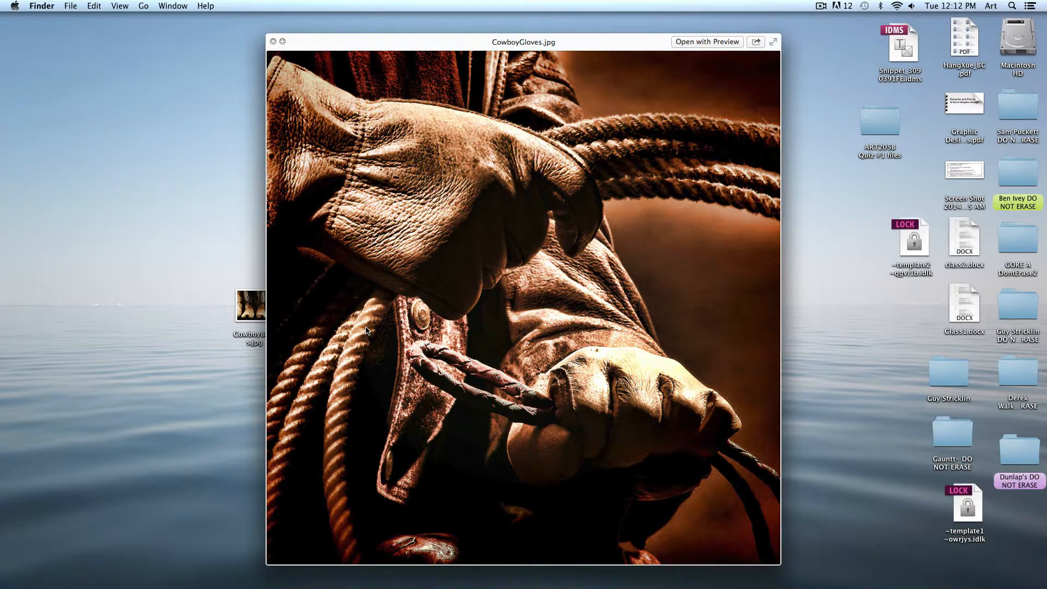
{"action": "key", "text": "space"}
{"action": "left_click", "coordinate": [390, 294]}
Step: Return to the minimized InDesign window and review the portrait and landscape templates
{"action": "mouse_move", "coordinate": [907, 586]}
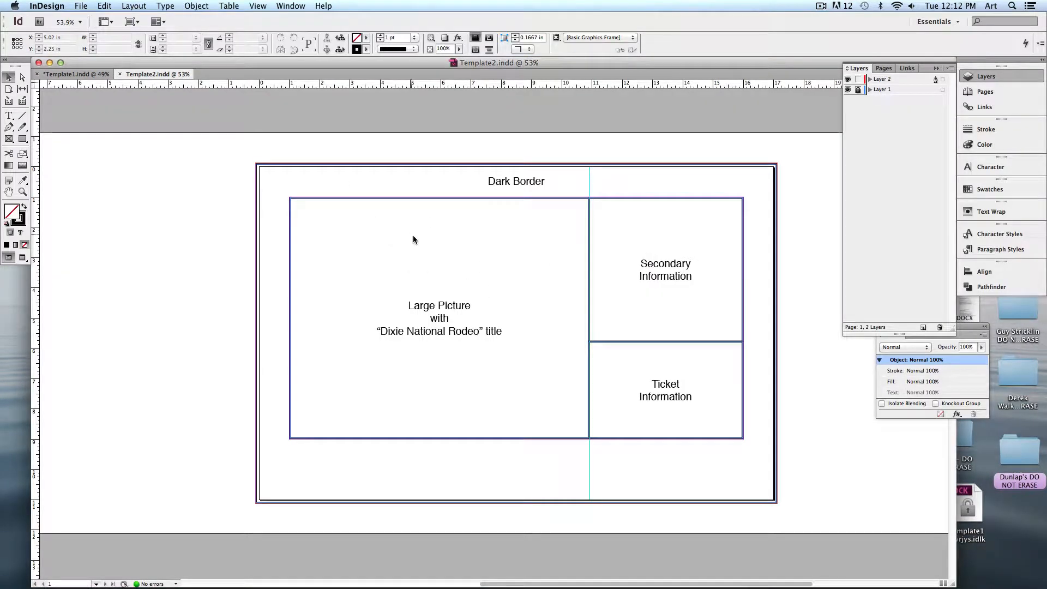
{"action": "key", "text": "ctrl+Tab"}
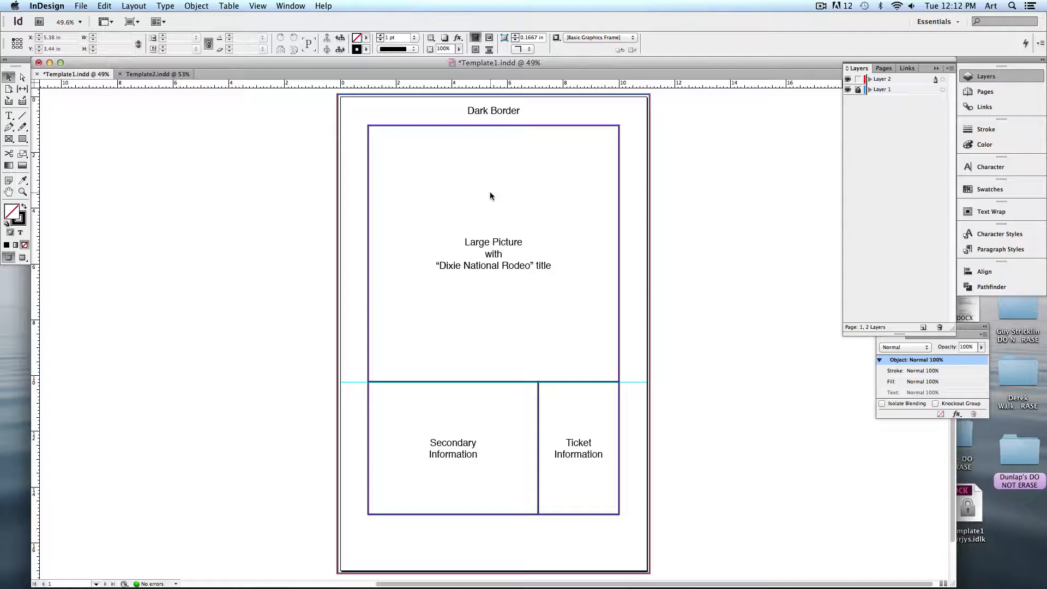
{"action": "left_click", "coordinate": [140, 74]}
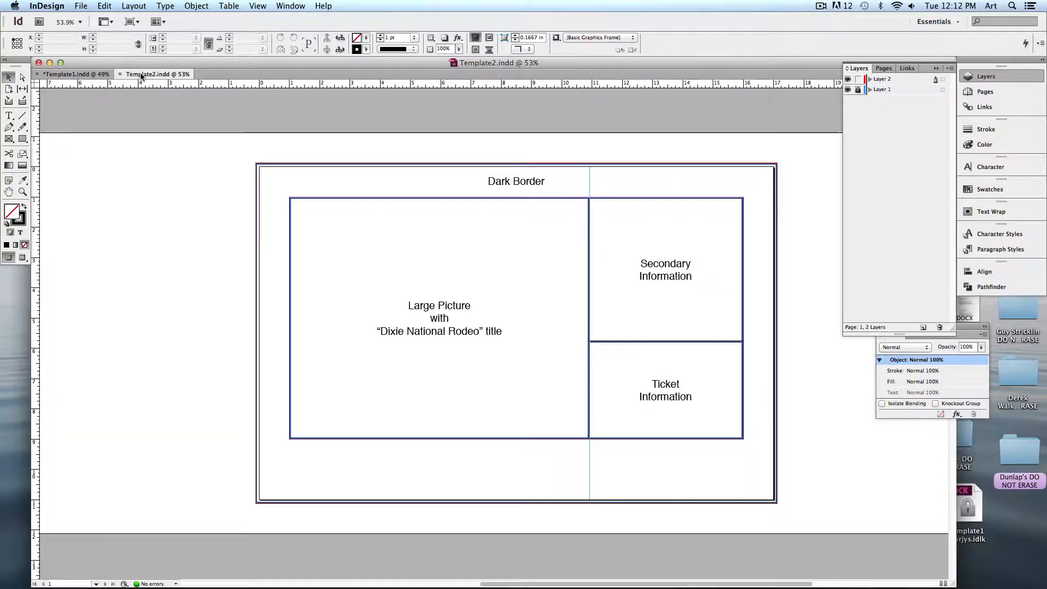
Step: In Template1.indd, draw a rectangular picture frame about 9 in wide and 9.225 in high over the Large Picture area
{"action": "left_click", "coordinate": [58, 74]}
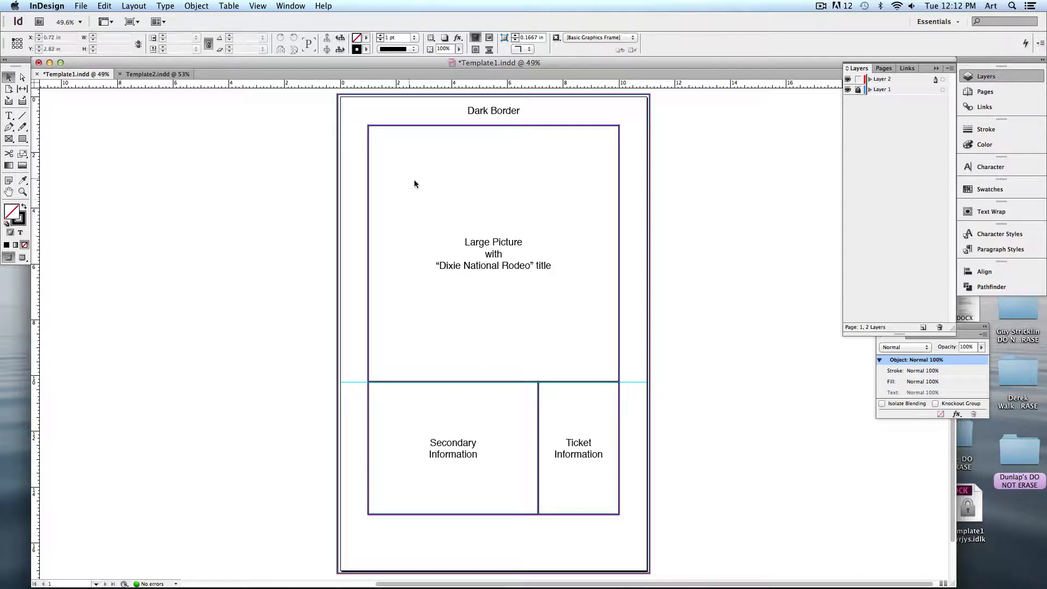
{"action": "left_click", "coordinate": [8, 139]}
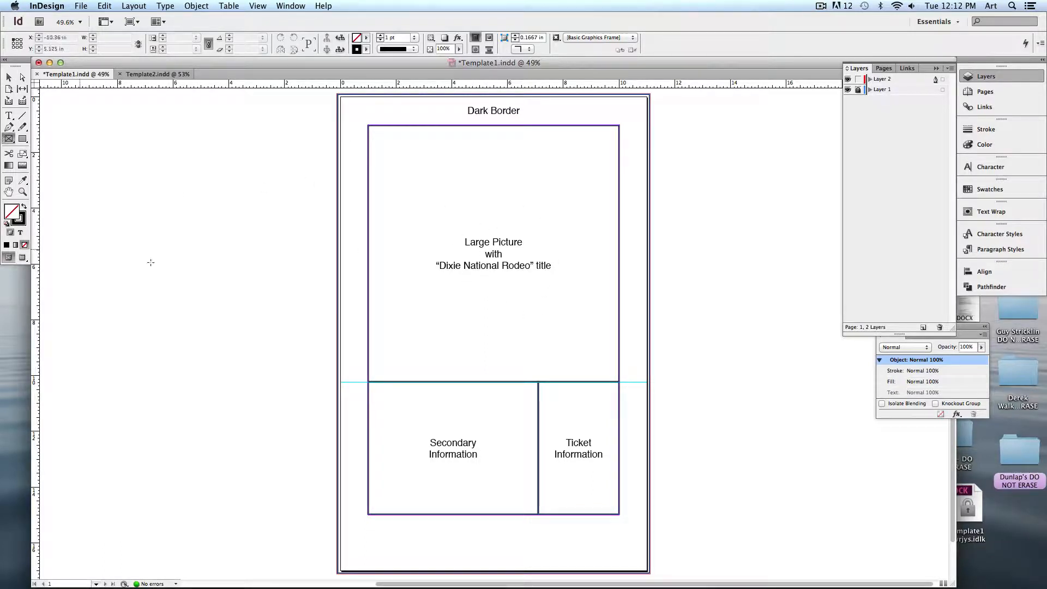
{"action": "left_click_drag", "start_coordinate": [369, 127], "coordinate": [619, 382]}
Step: Preview the three cowboy photos while importing and place CowboyGloves.jpg into the large picture frame
{"action": "left_click", "coordinate": [81, 5]}
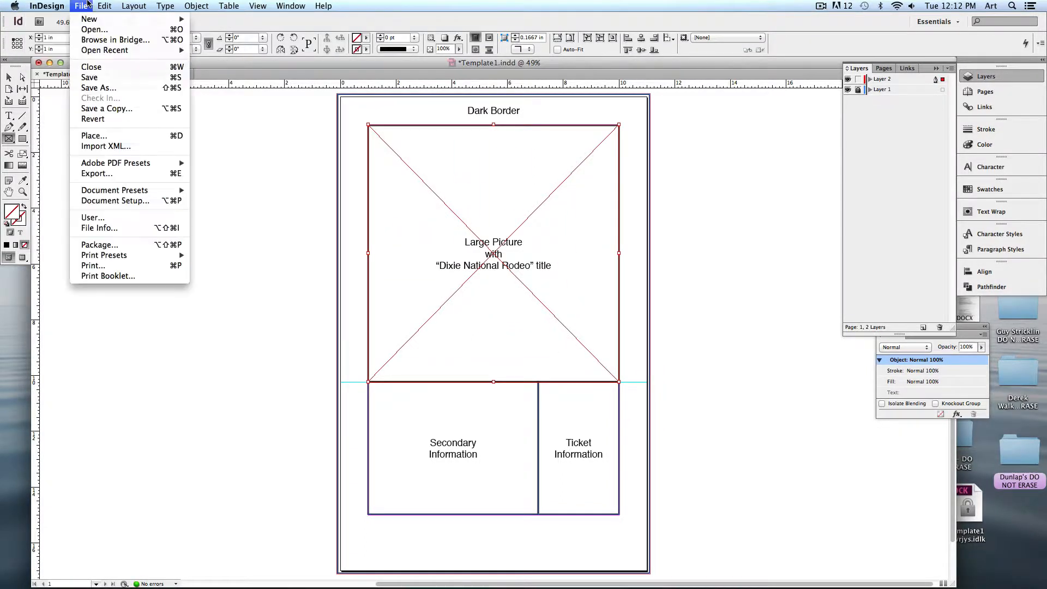
{"action": "left_click", "coordinate": [109, 140]}
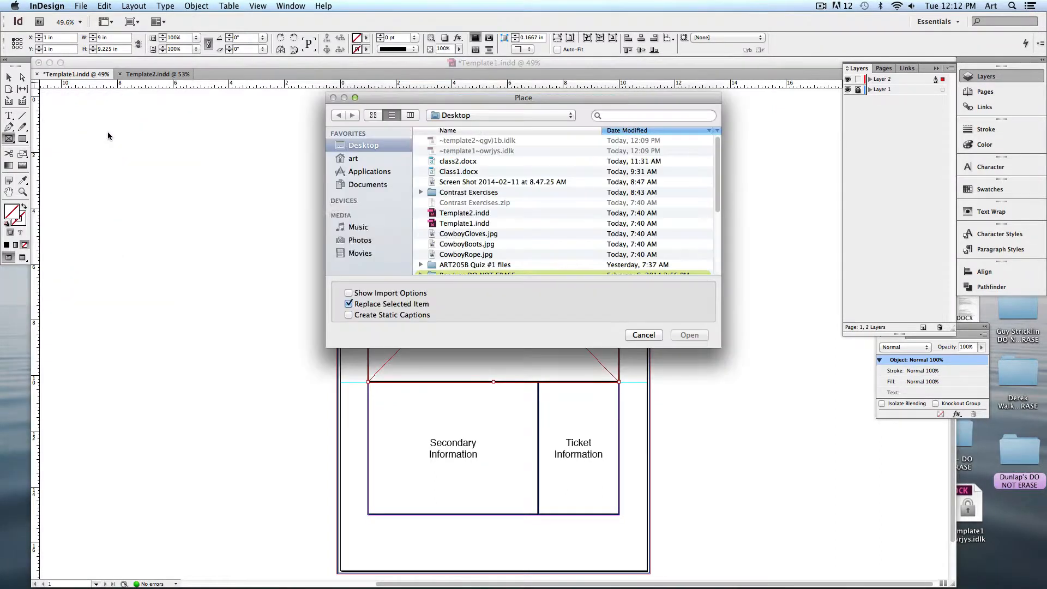
{"action": "scroll", "coordinate": [483, 218], "scroll_direction": "down", "scroll_amount": 3}
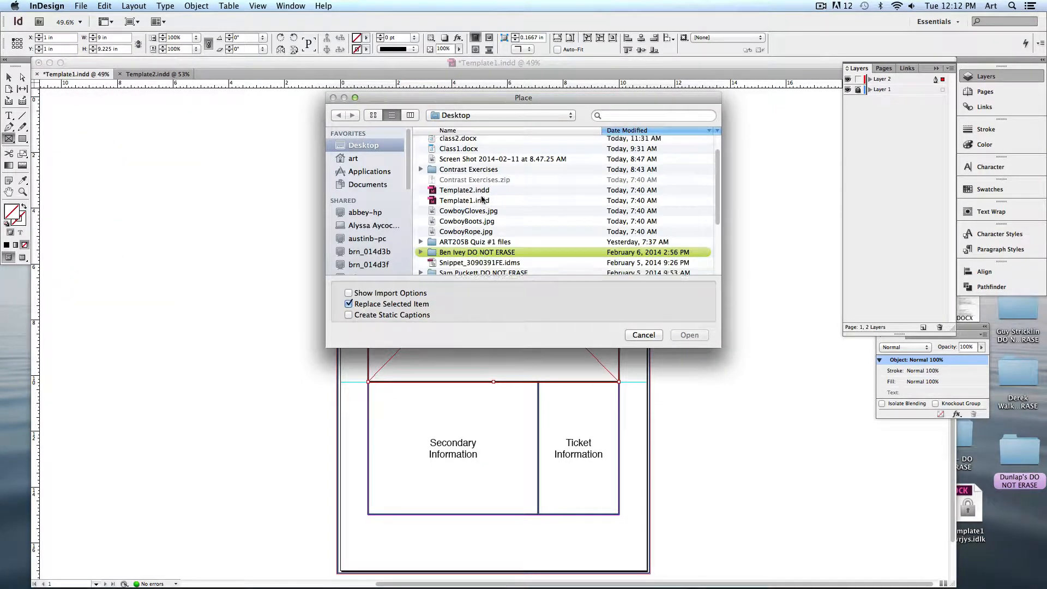
{"action": "left_click", "coordinate": [472, 206]}
{"action": "key", "text": "space"}
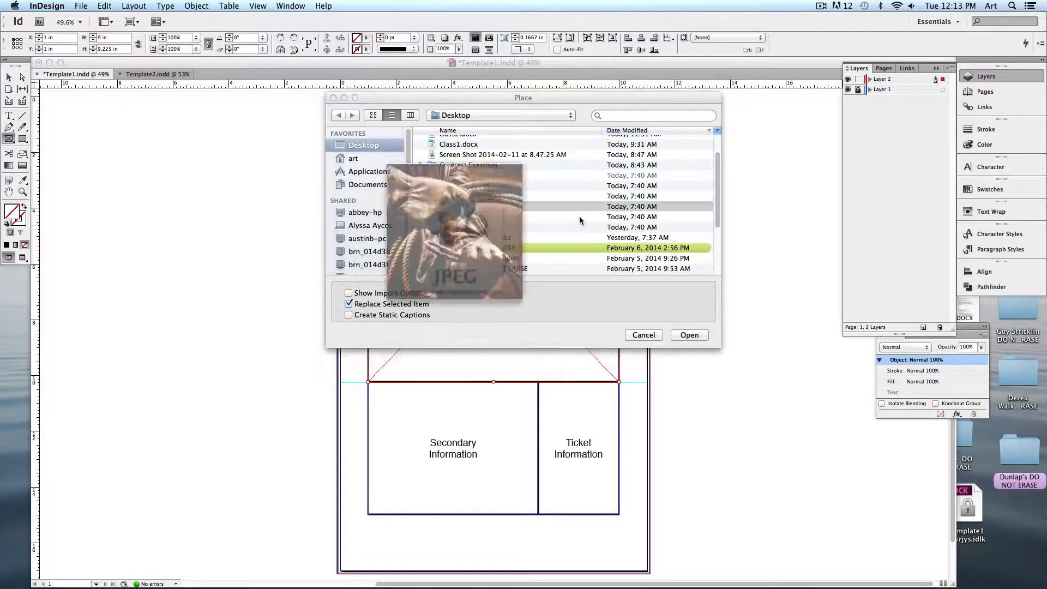
{"action": "key", "text": "Up"}
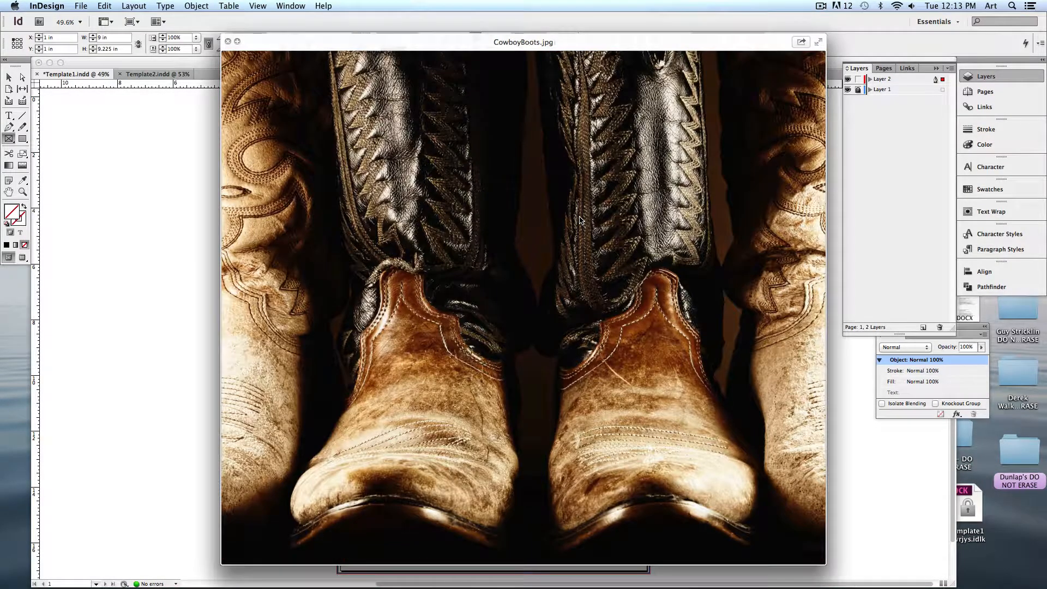
{"action": "key", "text": "Down"}
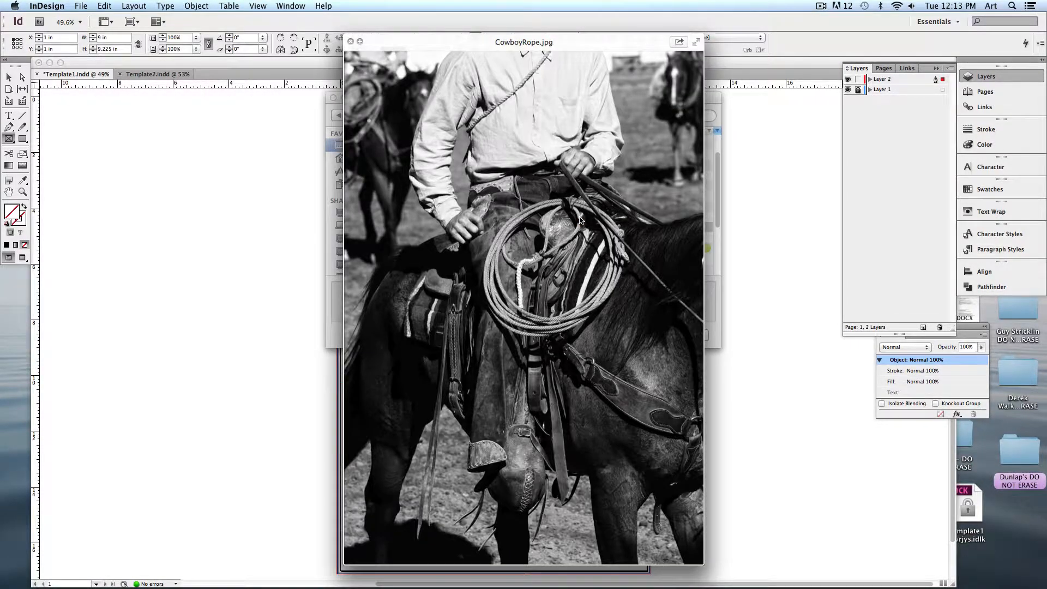
{"action": "key", "text": "Up"}
{"action": "key", "text": "Up"}
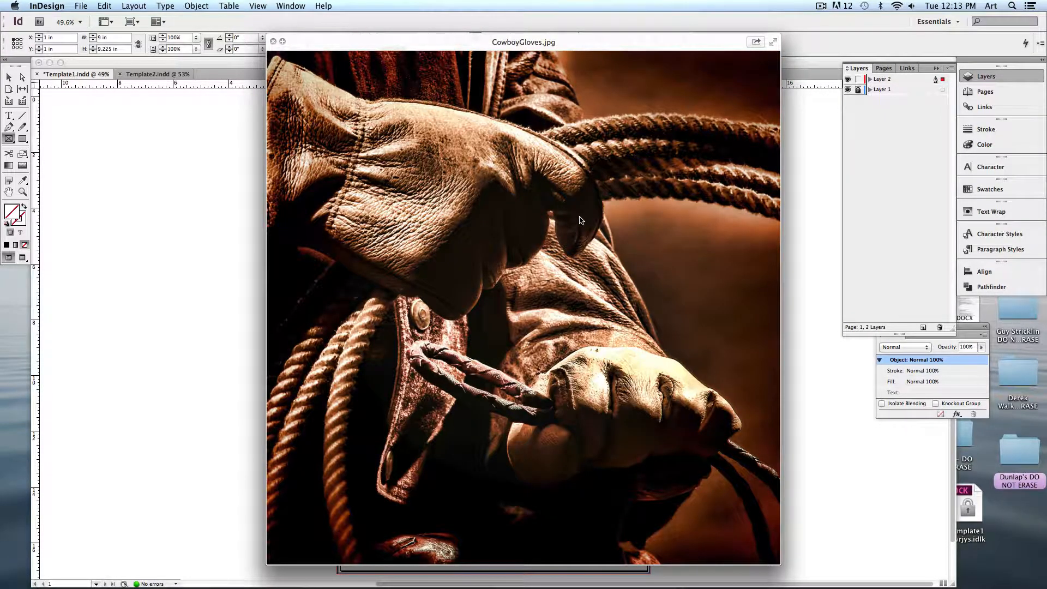
{"action": "key", "text": "space"}
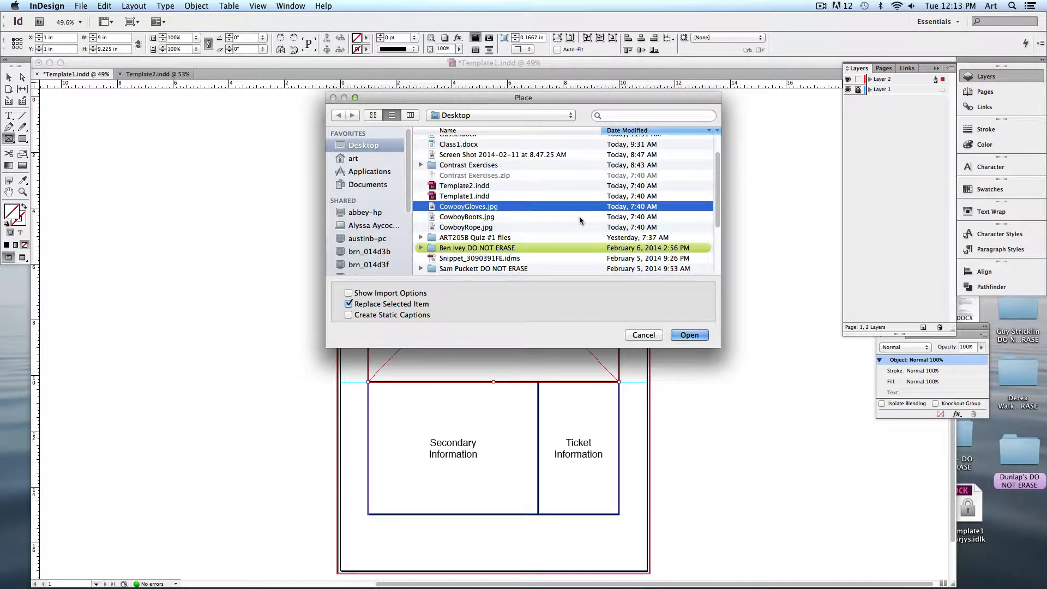
{"action": "key", "text": "Return"}
{"action": "left_click", "coordinate": [579, 217]}
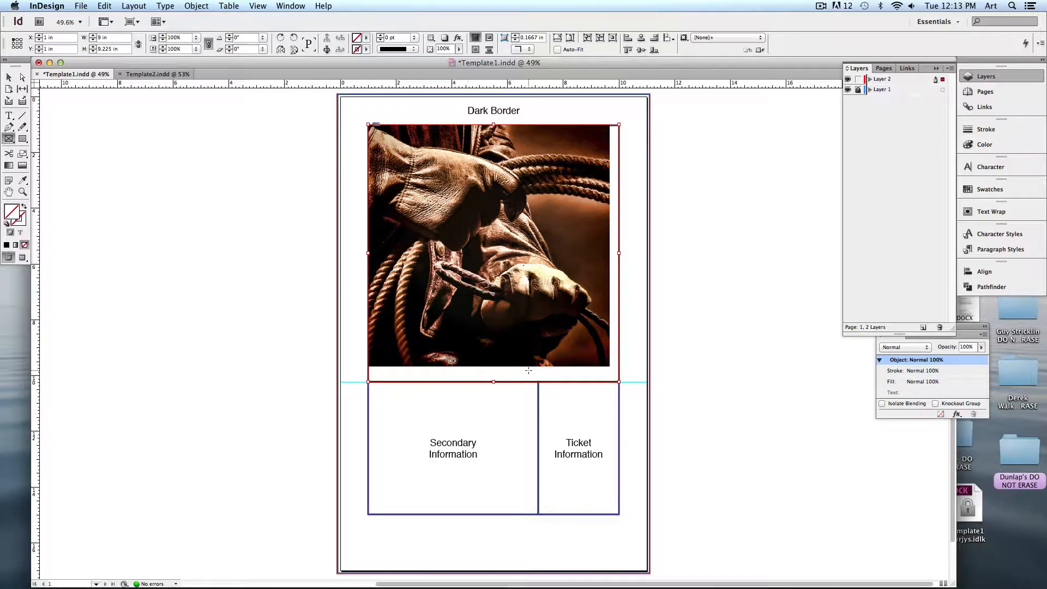
Step: Scale the gloves photo inside its frame to about 121.6% (10.54 in square) so it fills the frame
{"action": "left_click", "coordinate": [9, 76]}
{"action": "left_click", "coordinate": [489, 252]}
{"action": "left_click_drag", "start_coordinate": [609, 365], "coordinate": [641, 403]}
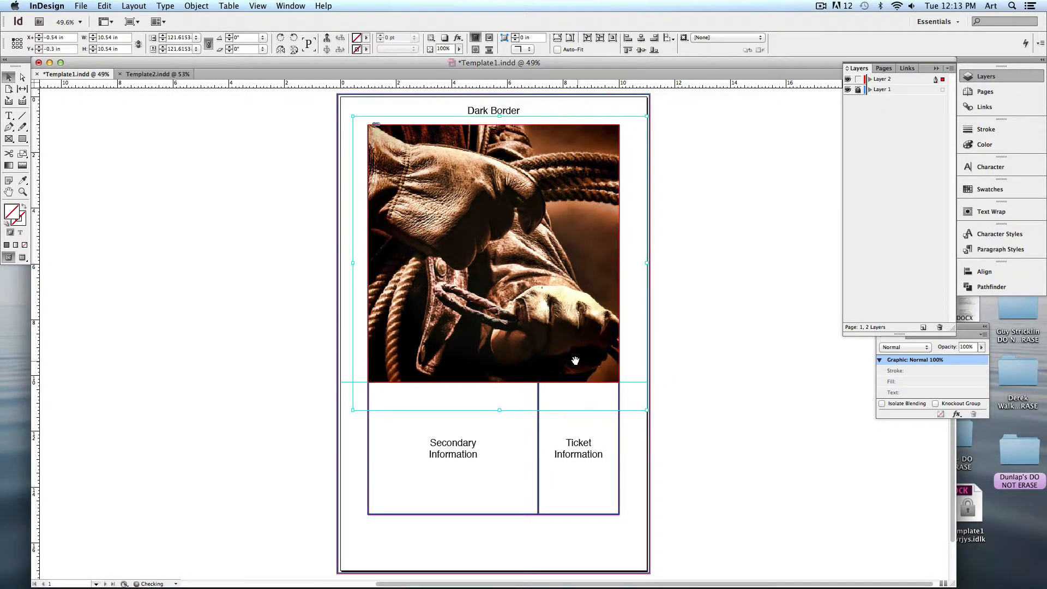
Step: Move the gloves picture aside to read the placeholder label beneath it, and undo the move
{"action": "left_click", "coordinate": [701, 563]}
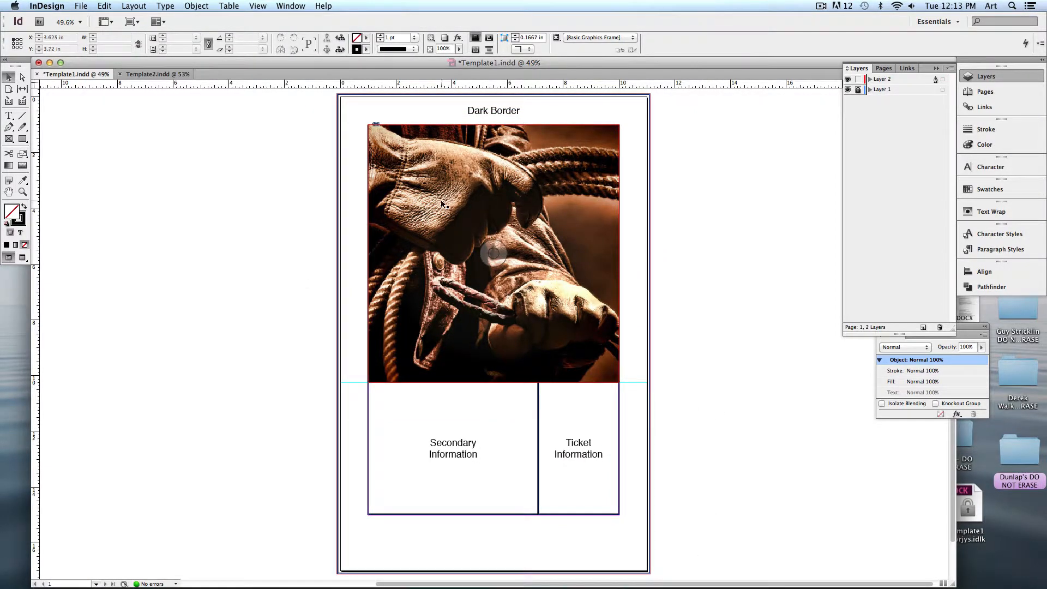
{"action": "left_click_drag", "start_coordinate": [459, 196], "coordinate": [652, 200]}
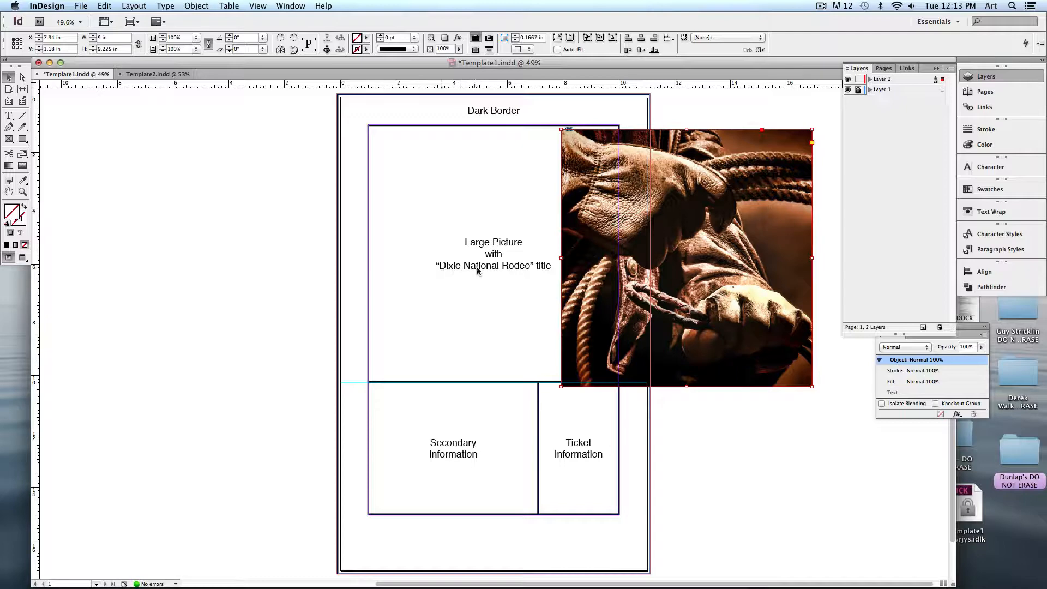
{"action": "key", "text": "super+z"}
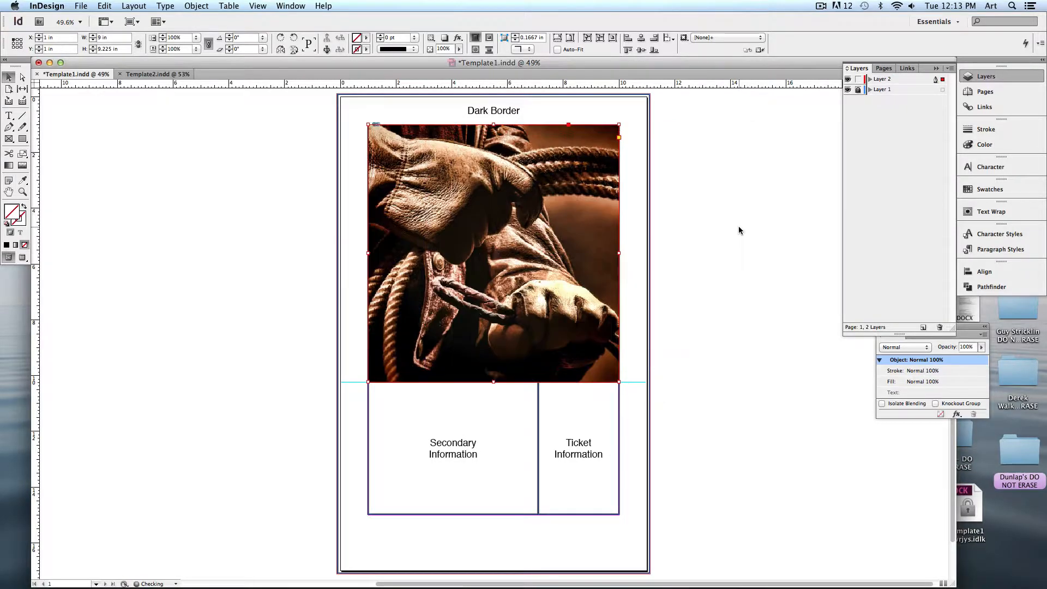
Step: Add a "Dixie National Rodeo" text frame on the pasteboard beside the page, about 3.96 in wide and 1.875 in high
{"action": "left_click", "coordinate": [8, 116]}
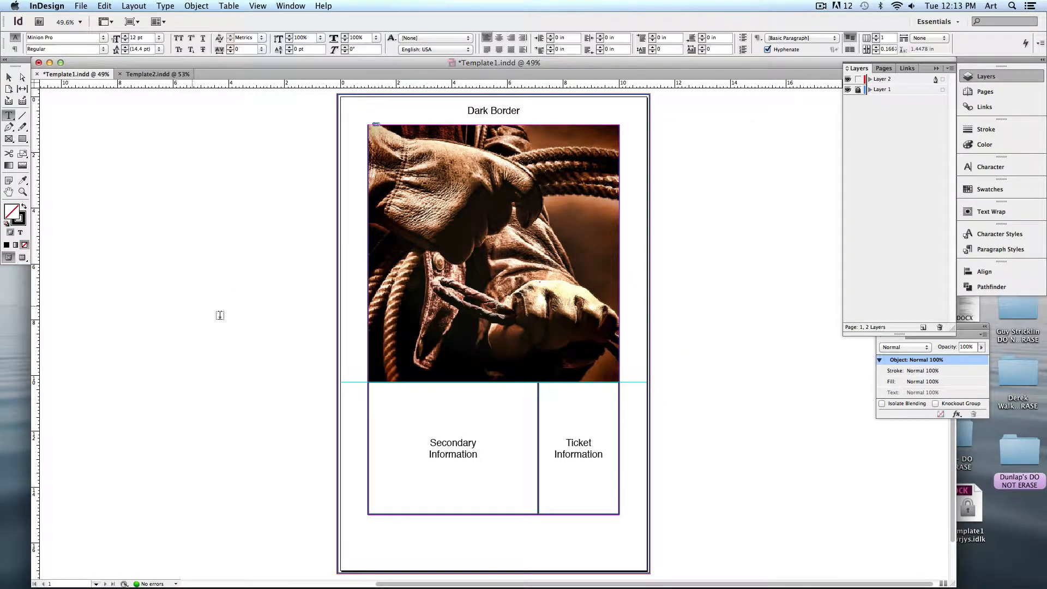
{"action": "left_click_drag", "start_coordinate": [118, 230], "coordinate": [309, 312]}
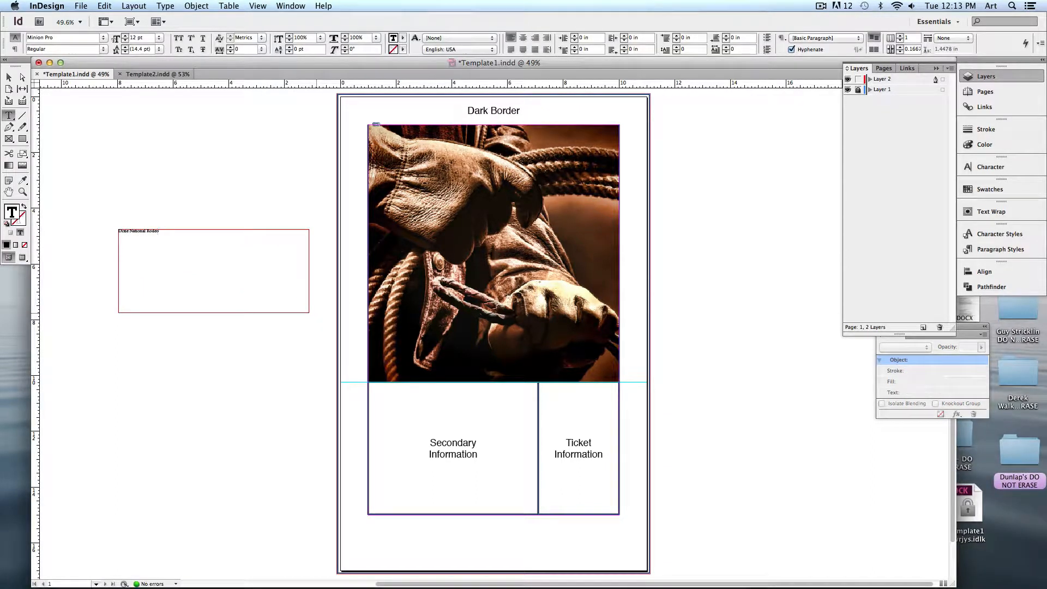
{"action": "left_click", "coordinate": [9, 77]}
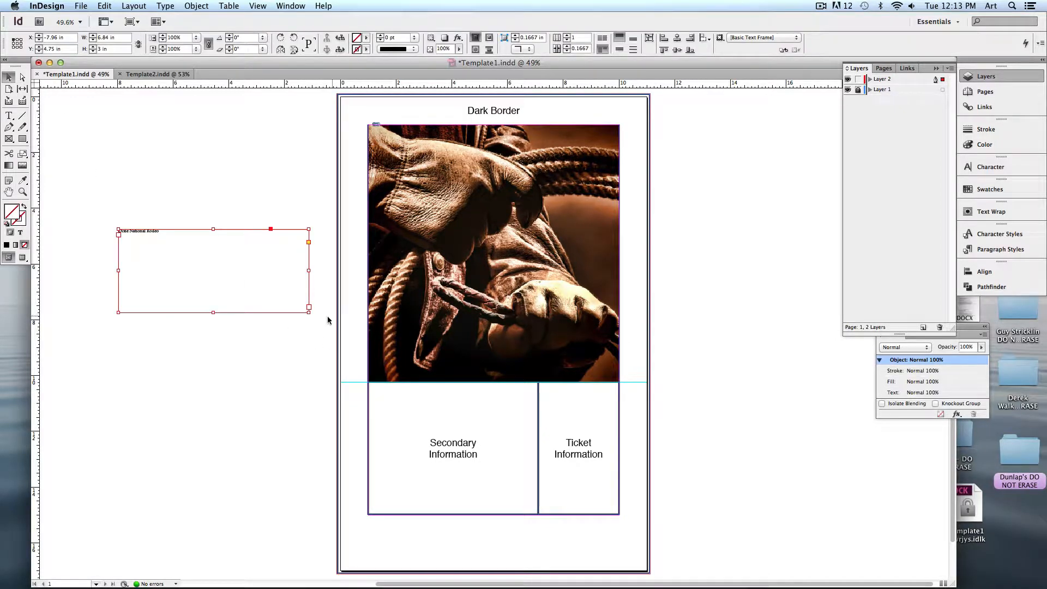
{"action": "left_click_drag", "start_coordinate": [309, 313], "coordinate": [519, 299]}
{"action": "left_click", "coordinate": [762, 376]}
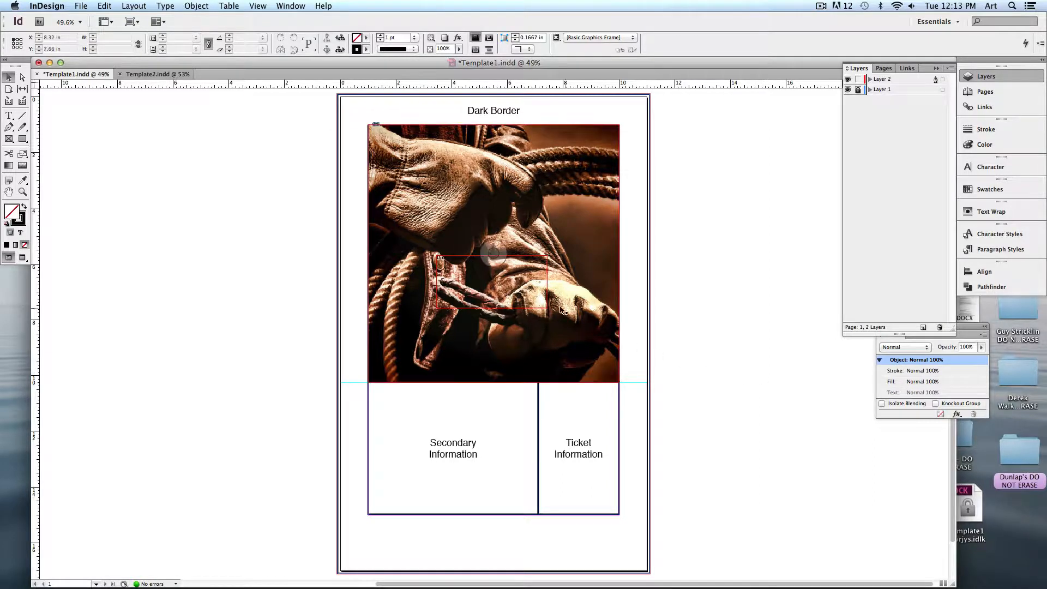
{"action": "left_click_drag", "start_coordinate": [514, 304], "coordinate": [221, 301]}
{"action": "left_click", "coordinate": [167, 328]}
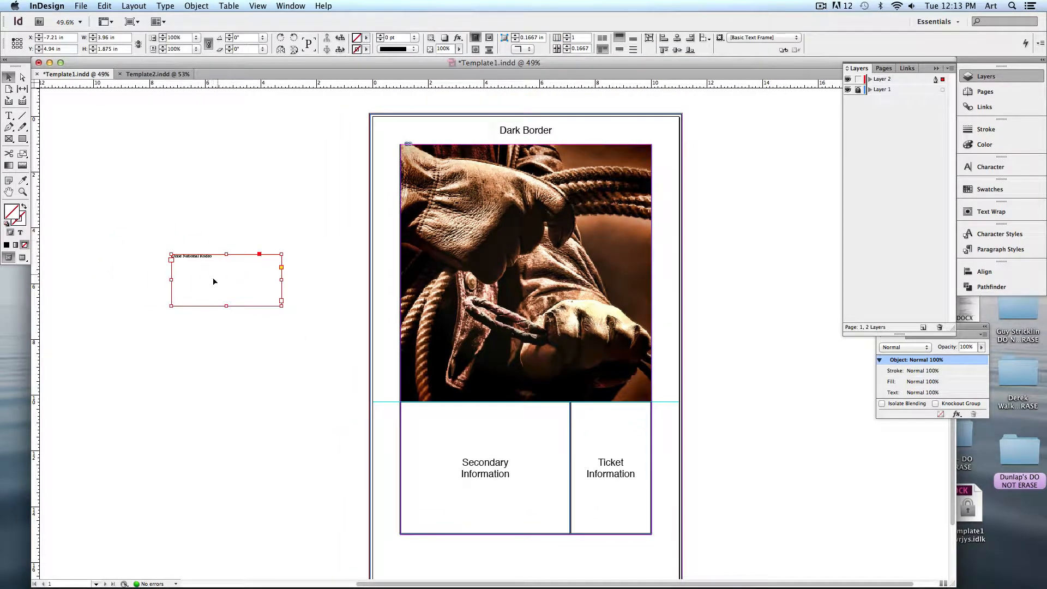
Step: Increase the font size of the "Dixie National Rodeo" text slightly
{"action": "left_click", "coordinate": [8, 115]}
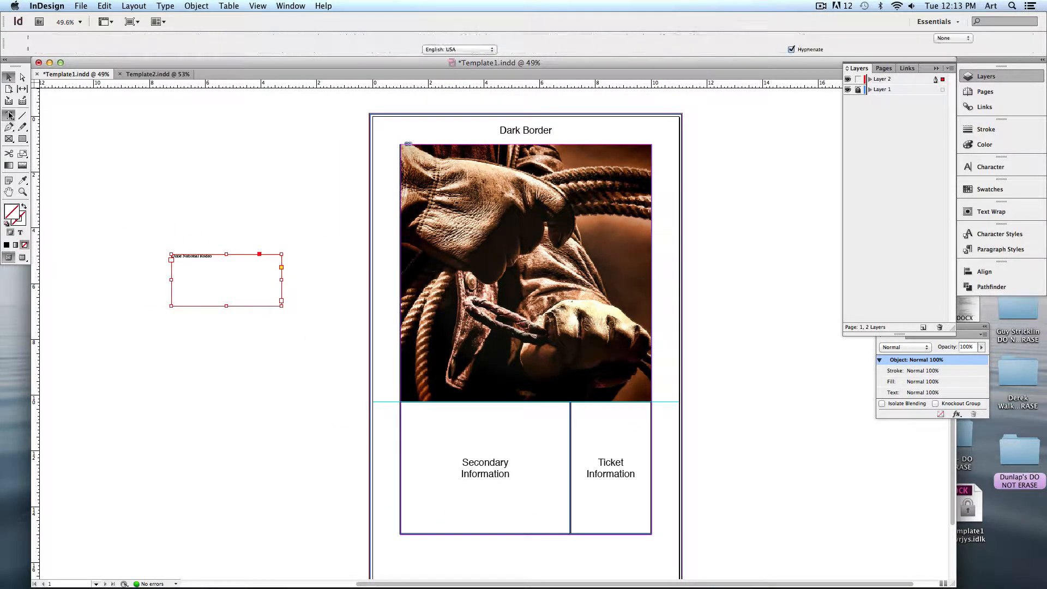
{"action": "left_click_drag", "start_coordinate": [211, 261], "coordinate": [159, 257]}
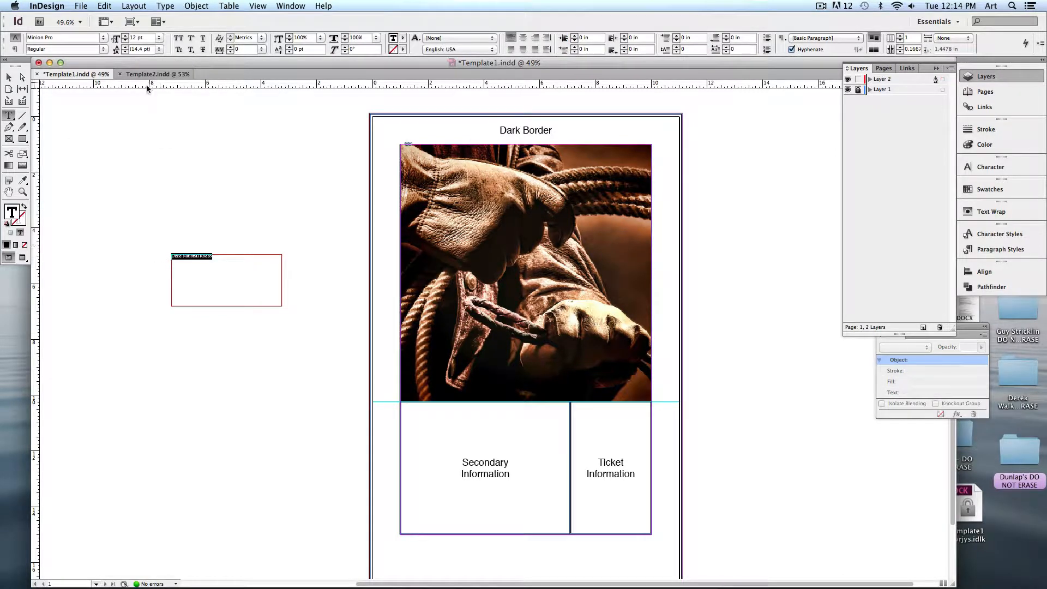
{"action": "left_click", "coordinate": [125, 36]}
{"action": "left_click", "coordinate": [125, 37]}
{"action": "left_click", "coordinate": [125, 36]}
Step: Shrink the title's text frame tightly around its text, to about 2.05 in wide and 0.24 in high
{"action": "left_click", "coordinate": [9, 77]}
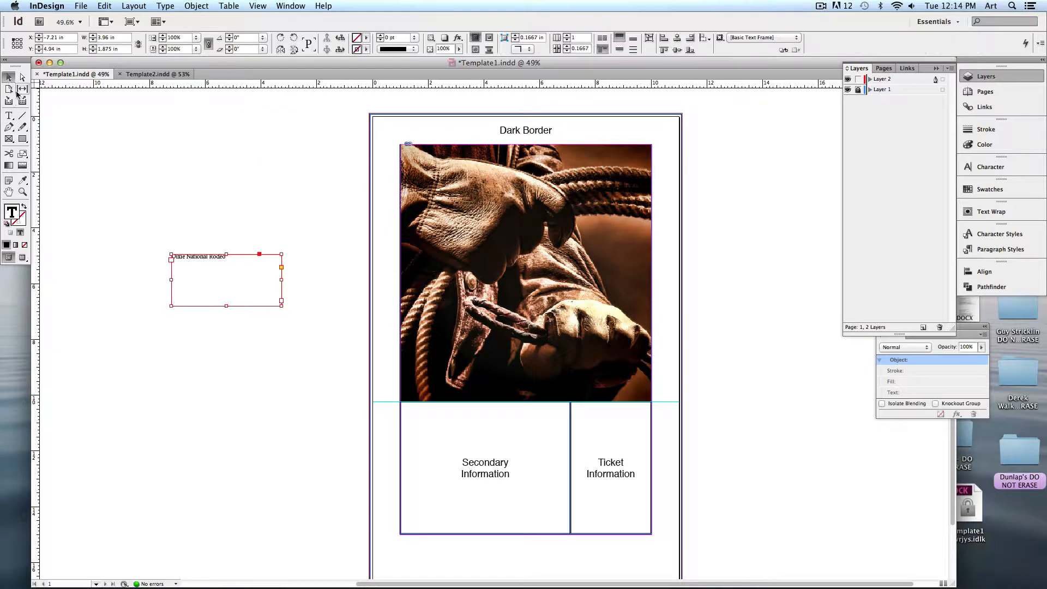
{"action": "left_click_drag", "start_coordinate": [280, 307], "coordinate": [229, 261]}
{"action": "left_click", "coordinate": [243, 302]}
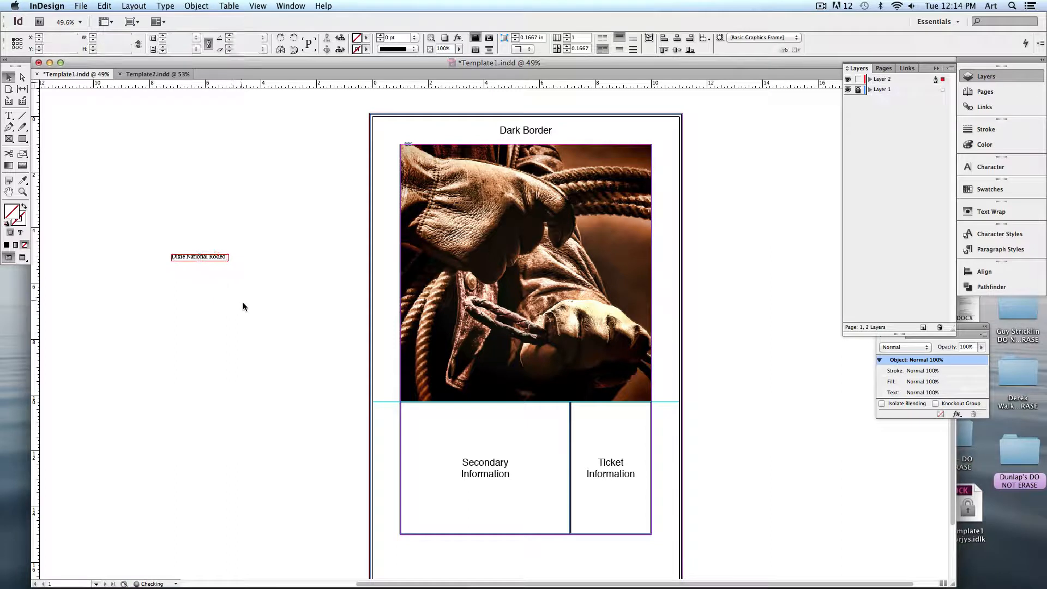
Step: Scale the title text together with its frame to about 8.87 in wide and 1.04 in high on the pasteboard
{"action": "left_click", "coordinate": [227, 260]}
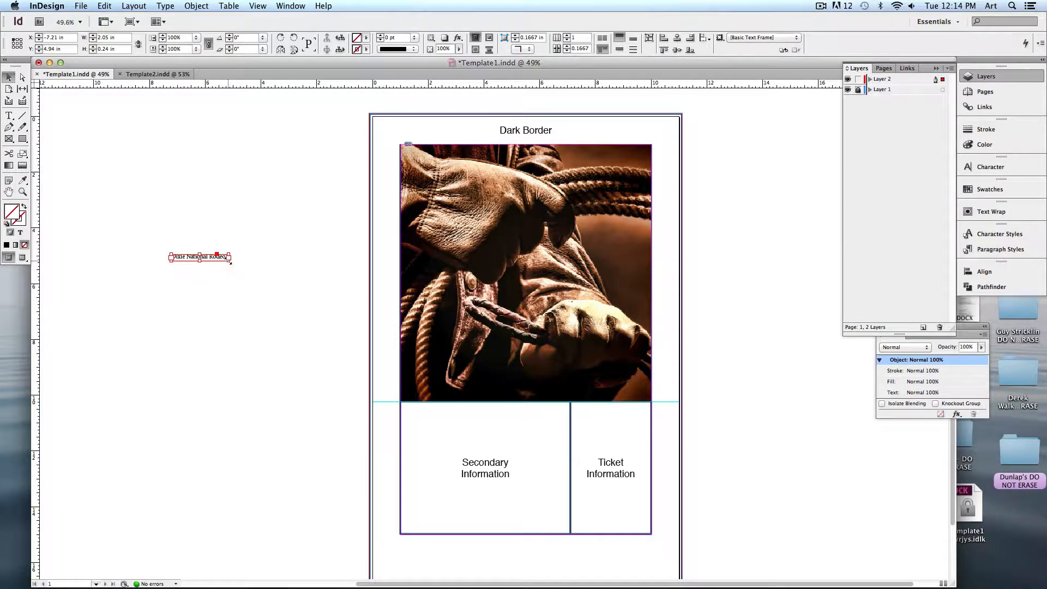
{"action": "left_click_drag", "start_coordinate": [229, 260], "coordinate": [394, 280]}
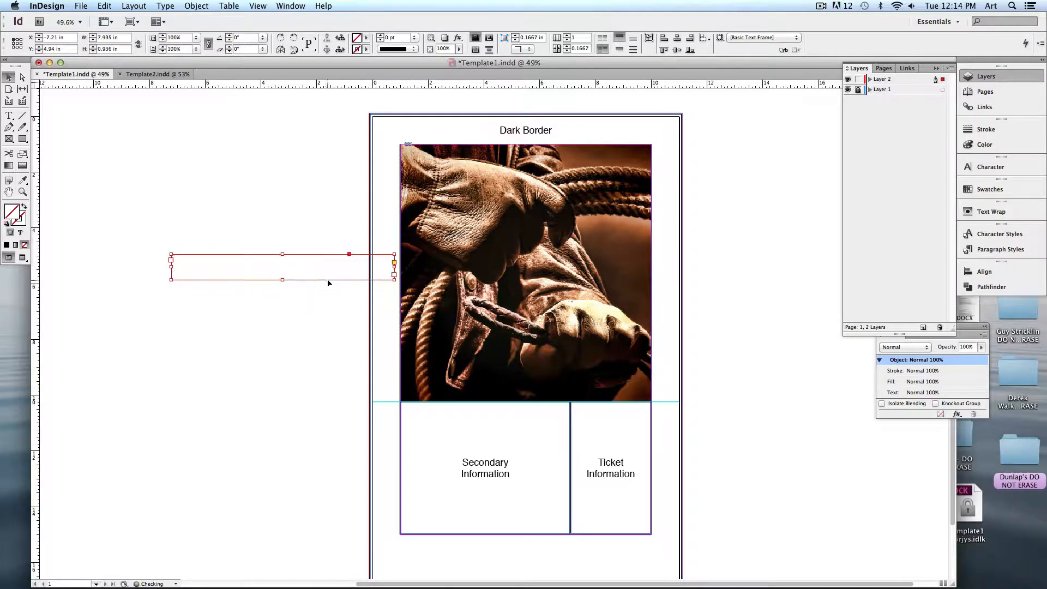
{"action": "left_click_drag", "start_coordinate": [297, 269], "coordinate": [235, 232]}
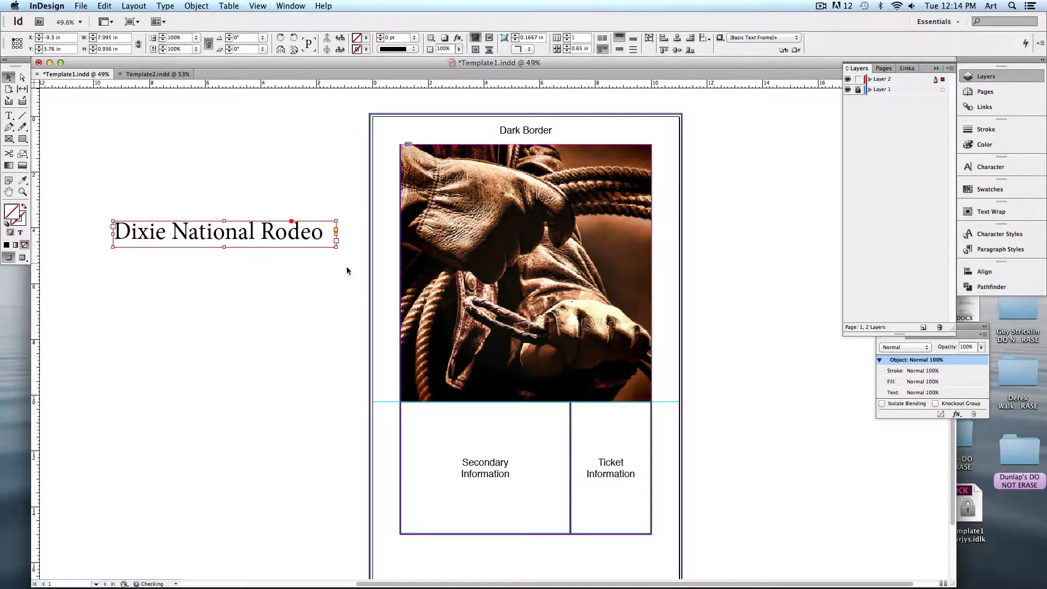
{"action": "left_click_drag", "start_coordinate": [336, 247], "coordinate": [313, 361]}
{"action": "key", "text": "super+z"}
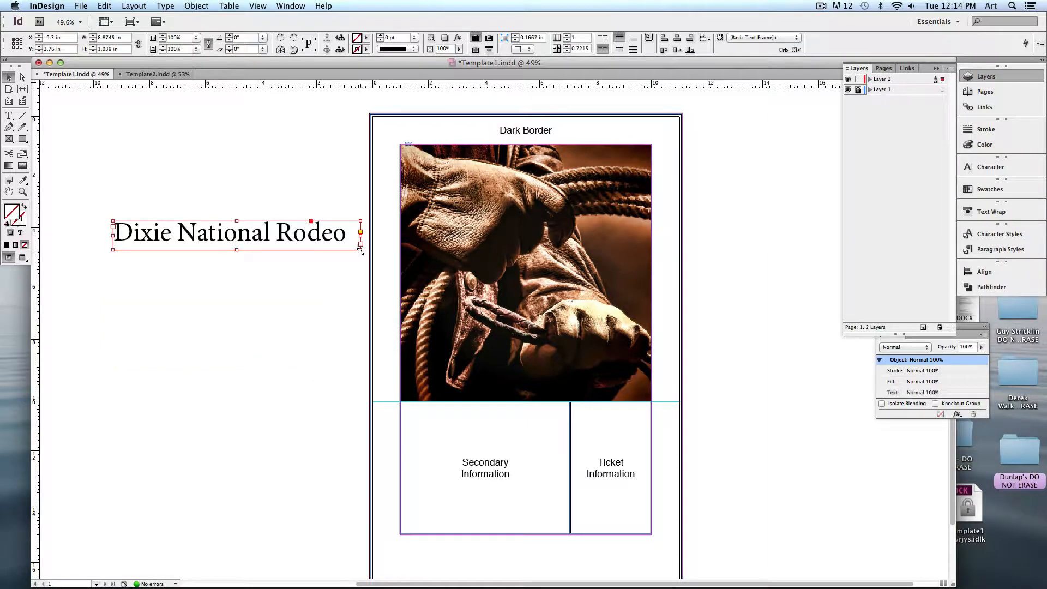
Step: Place the title over the lower part of the gloves photo and scale it to about 8.66 in by 1.02 in, within the photo's width
{"action": "left_click_drag", "start_coordinate": [360, 249], "coordinate": [647, 330]}
{"action": "left_click", "coordinate": [711, 347]}
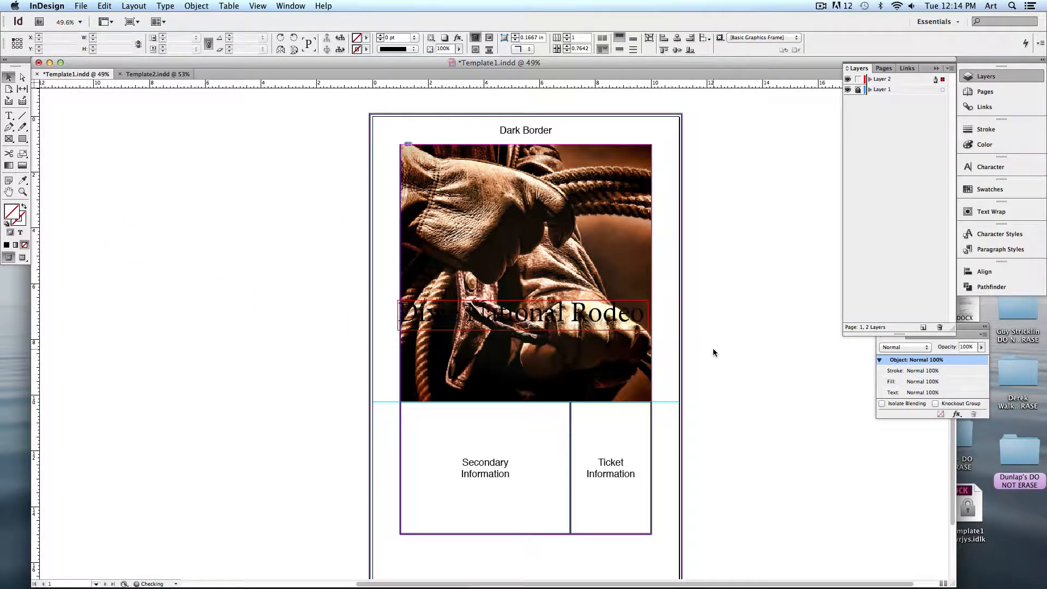
{"action": "key", "text": "super+equal"}
{"action": "key", "text": "super+equal"}
{"action": "left_click_drag", "start_coordinate": [605, 387], "coordinate": [495, 439]}
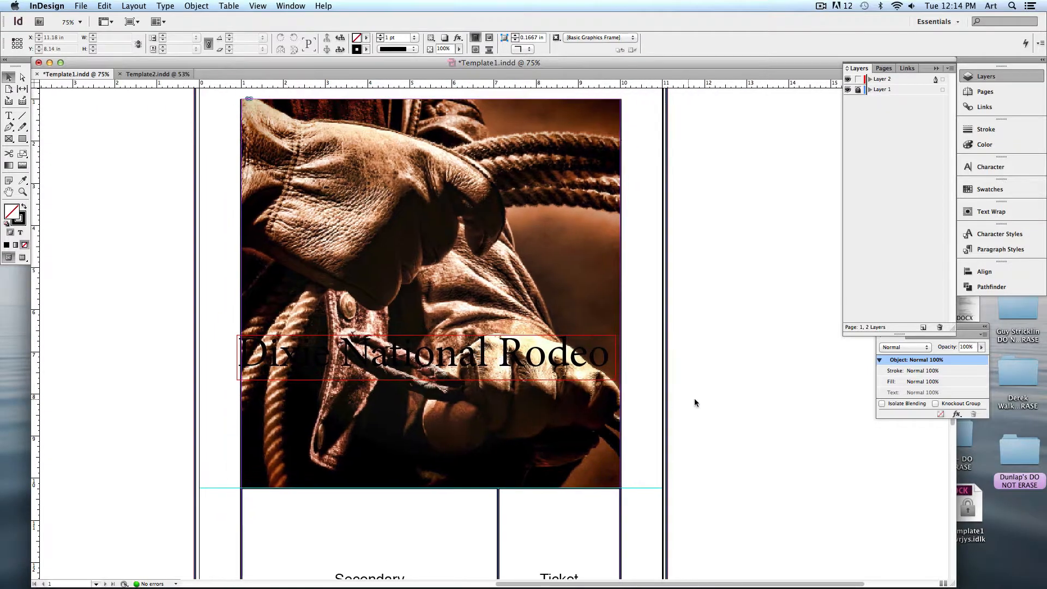
{"action": "left_click_drag", "start_coordinate": [726, 341], "coordinate": [720, 353]}
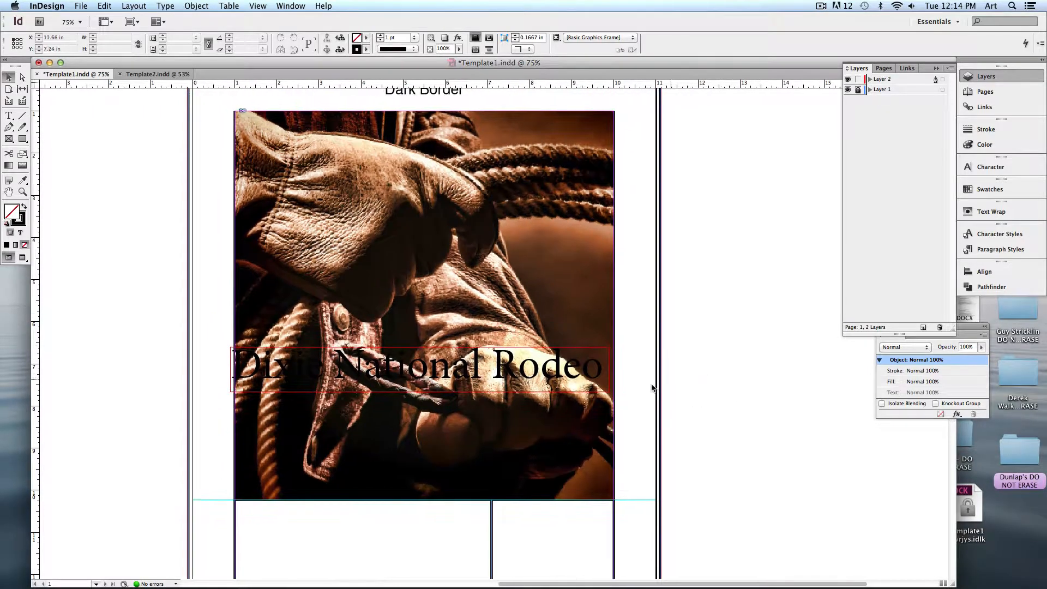
{"action": "left_click", "coordinate": [604, 389]}
{"action": "left_click_drag", "start_coordinate": [607, 391], "coordinate": [595, 389]}
{"action": "left_click", "coordinate": [603, 385]}
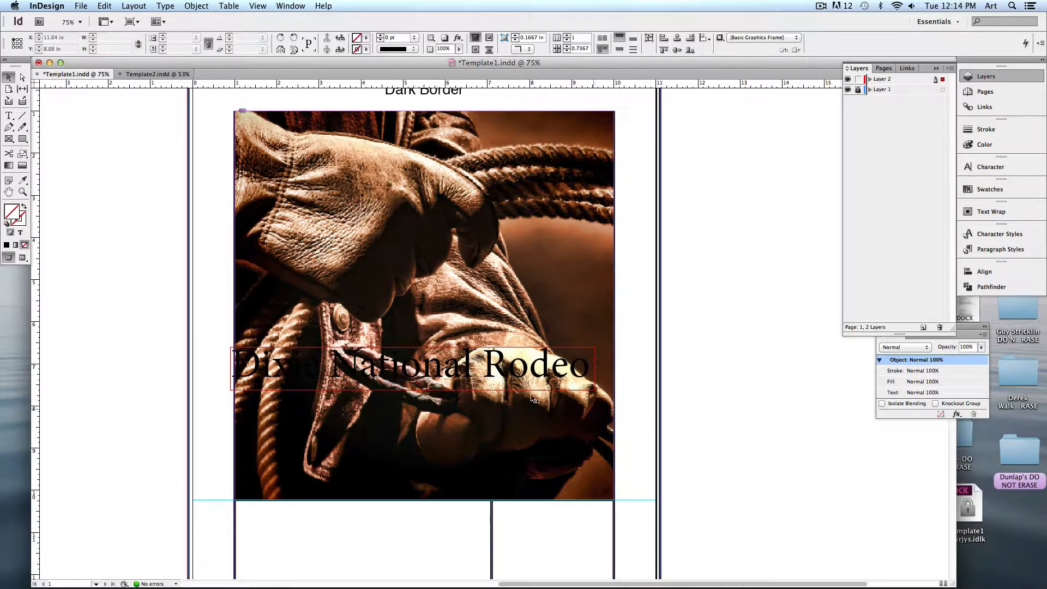
Step: Try the black title near the top of the gloves photo and back across the lower glove at about Y 6.375 in
{"action": "left_click_drag", "start_coordinate": [472, 372], "coordinate": [480, 381]}
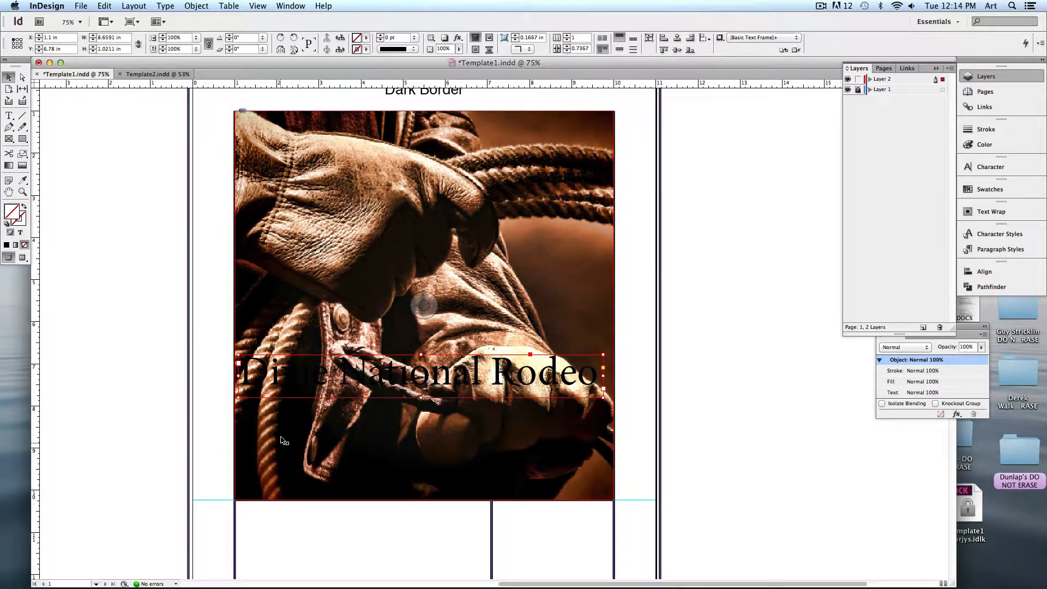
{"action": "left_click_drag", "start_coordinate": [338, 381], "coordinate": [339, 188]}
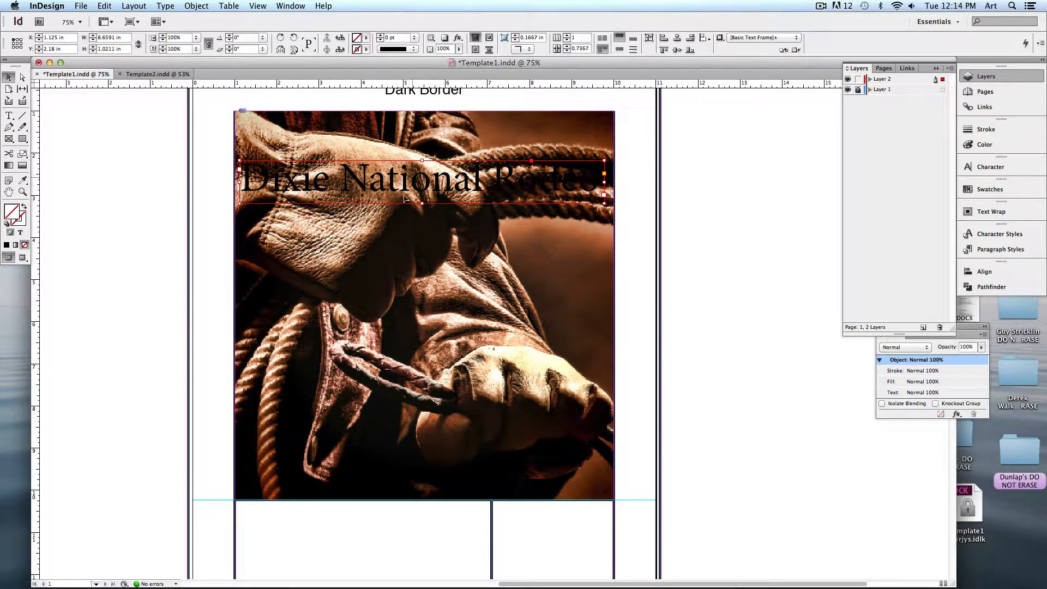
{"action": "left_click_drag", "start_coordinate": [499, 184], "coordinate": [502, 360]}
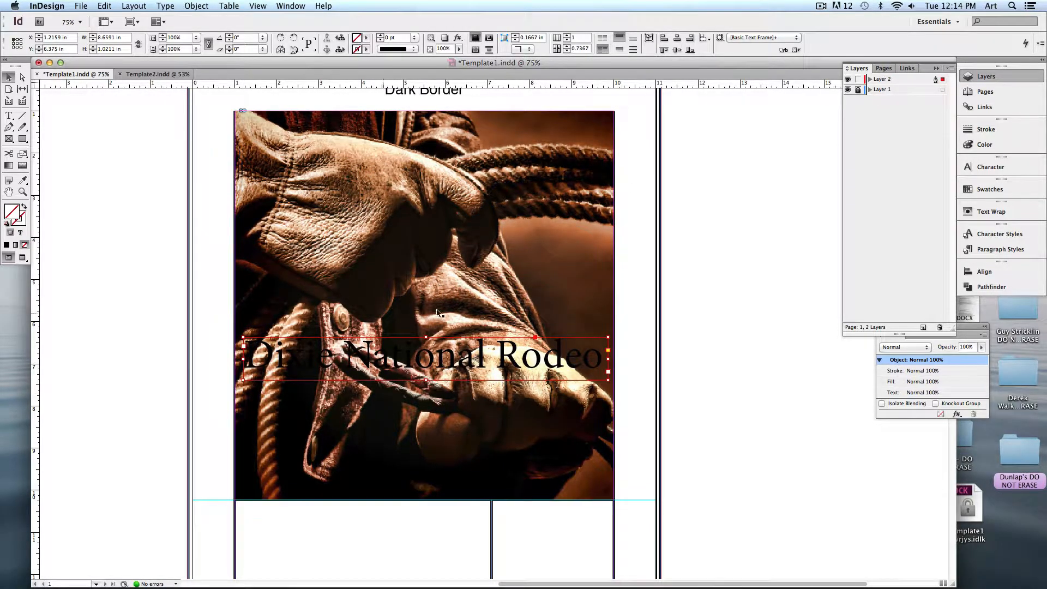
{"action": "left_click", "coordinate": [675, 343]}
Step: Change the fill color of the "Dixie National Rodeo" text to white (RGB 255, 255, 255)
{"action": "key", "text": "t"}
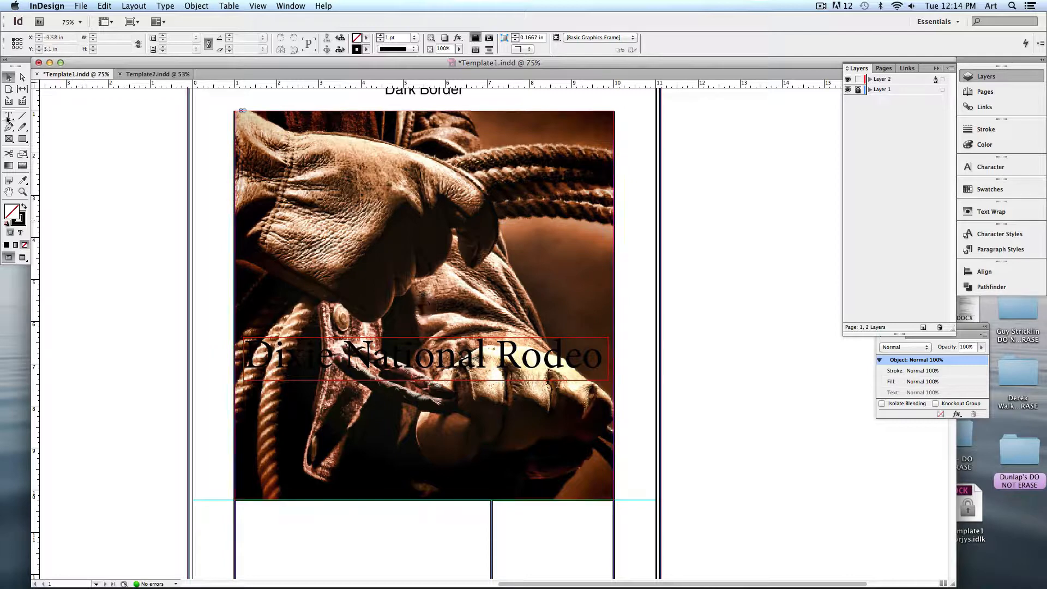
{"action": "left_click_drag", "start_coordinate": [596, 361], "coordinate": [243, 358]}
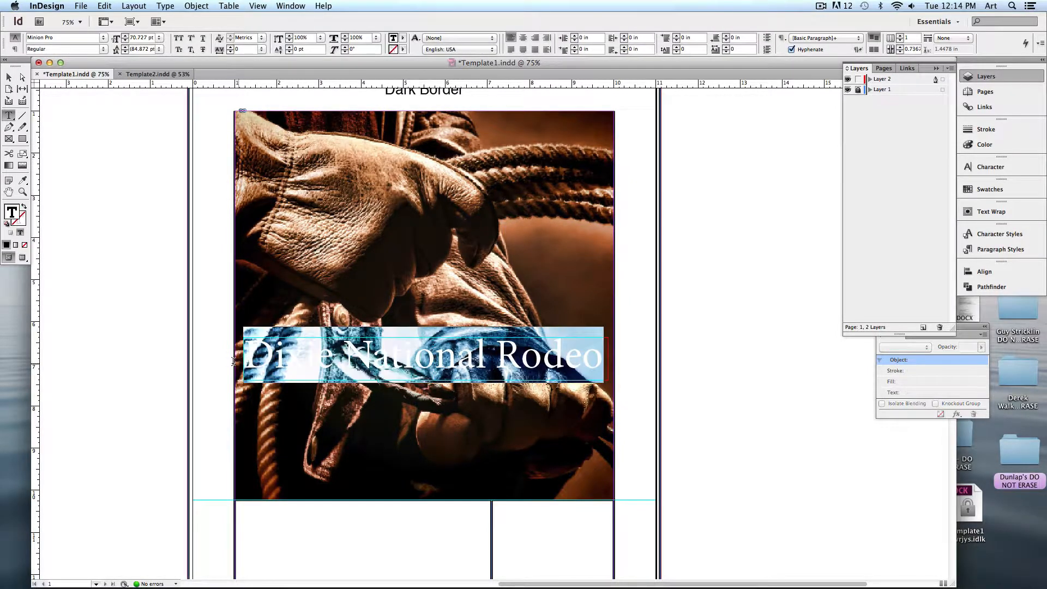
{"action": "double_click", "coordinate": [12, 213]}
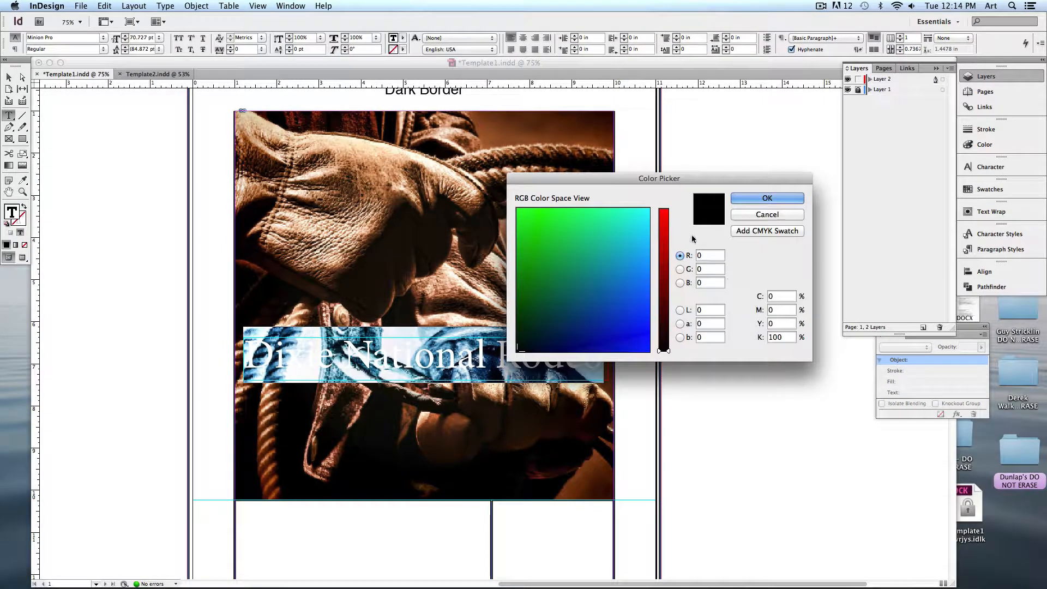
{"action": "left_click", "coordinate": [648, 210]}
{"action": "left_click", "coordinate": [663, 213]}
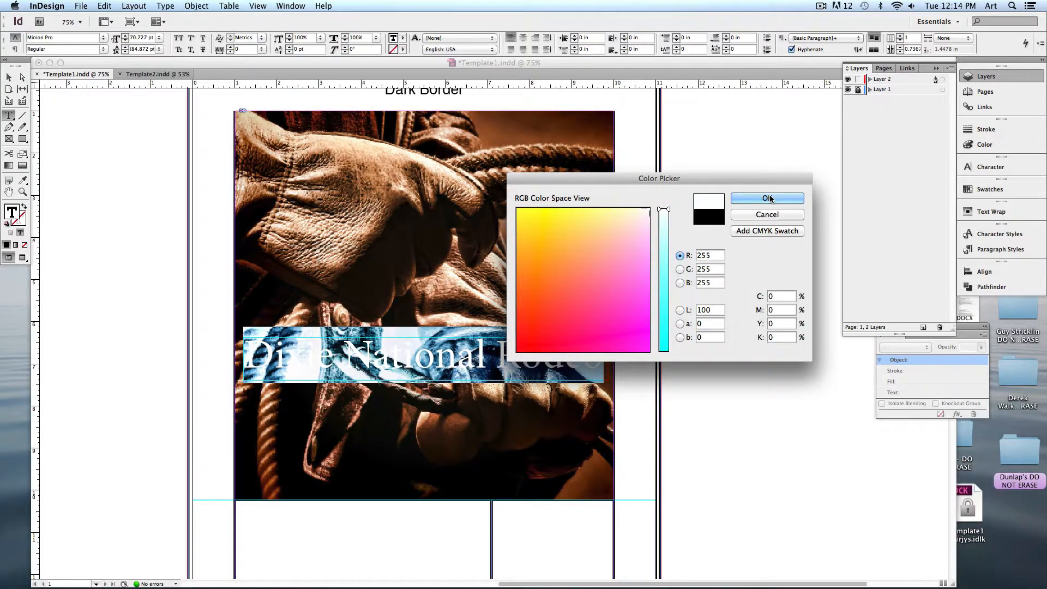
{"action": "left_click", "coordinate": [767, 198]}
{"action": "left_click", "coordinate": [9, 77]}
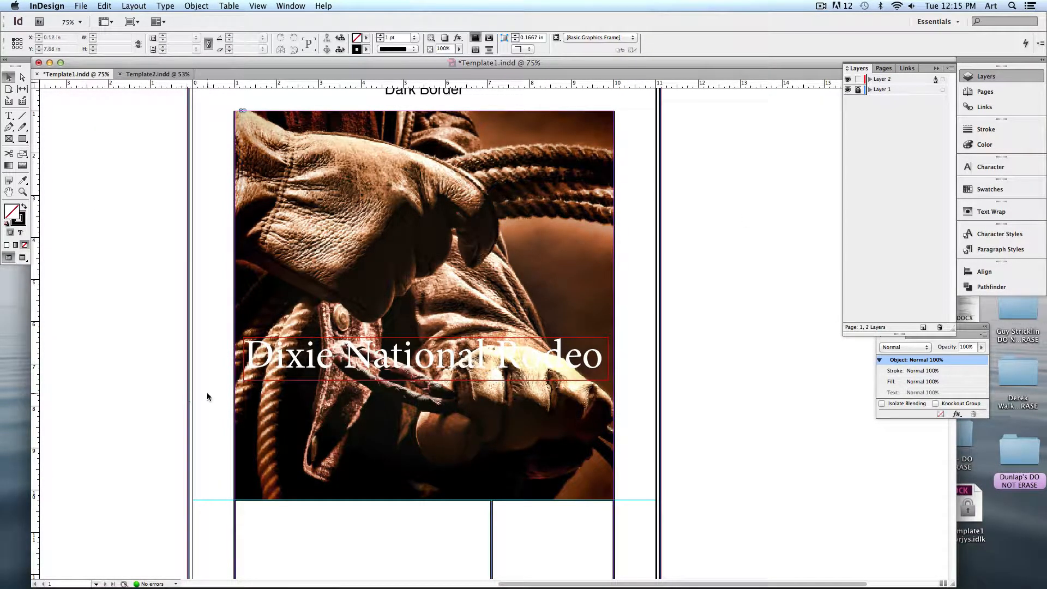
Step: Test the white title over the dark bottom area of the photo and reposition it near the photo's top edge
{"action": "left_click_drag", "start_coordinate": [523, 355], "coordinate": [518, 443]}
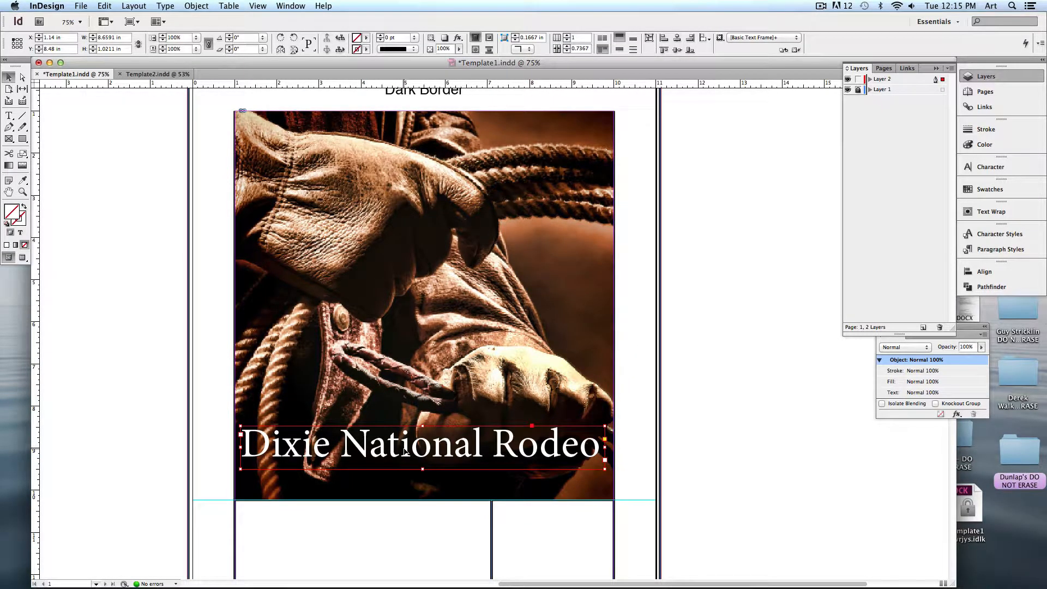
{"action": "left_click_drag", "start_coordinate": [405, 451], "coordinate": [413, 153]}
{"action": "left_click", "coordinate": [166, 212]}
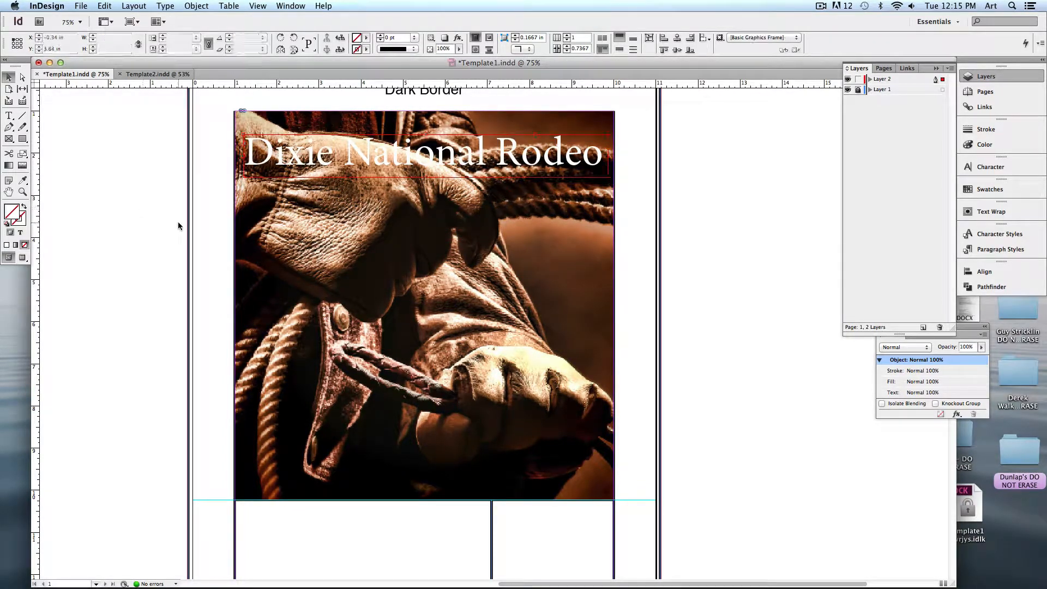
Step: Minimize the InDesign window and preview CowboyBoots.jpg, CowboyGloves.jpg and CowboyRope.jpg from the desktop
{"action": "left_click", "coordinate": [50, 64]}
{"action": "left_click", "coordinate": [261, 300]}
{"action": "key", "text": "space"}
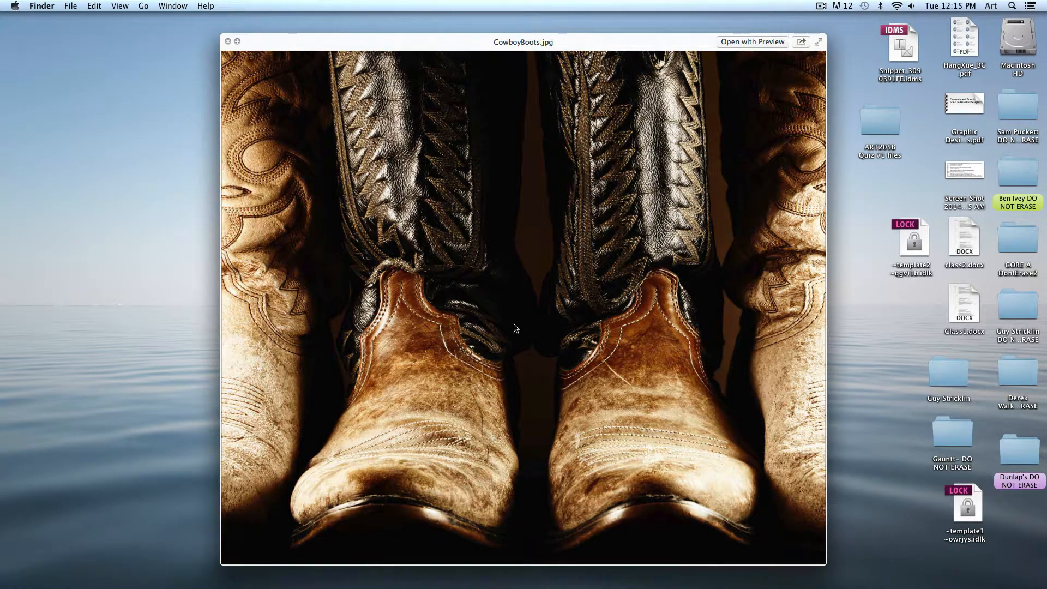
{"action": "key", "text": "space"}
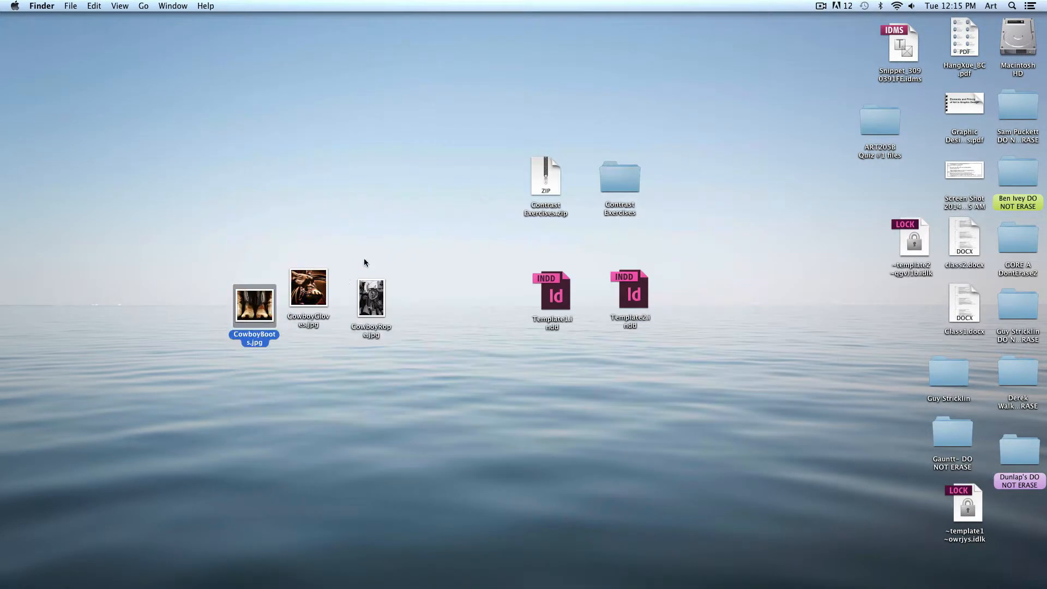
{"action": "left_click", "coordinate": [343, 292]}
{"action": "key", "text": "space"}
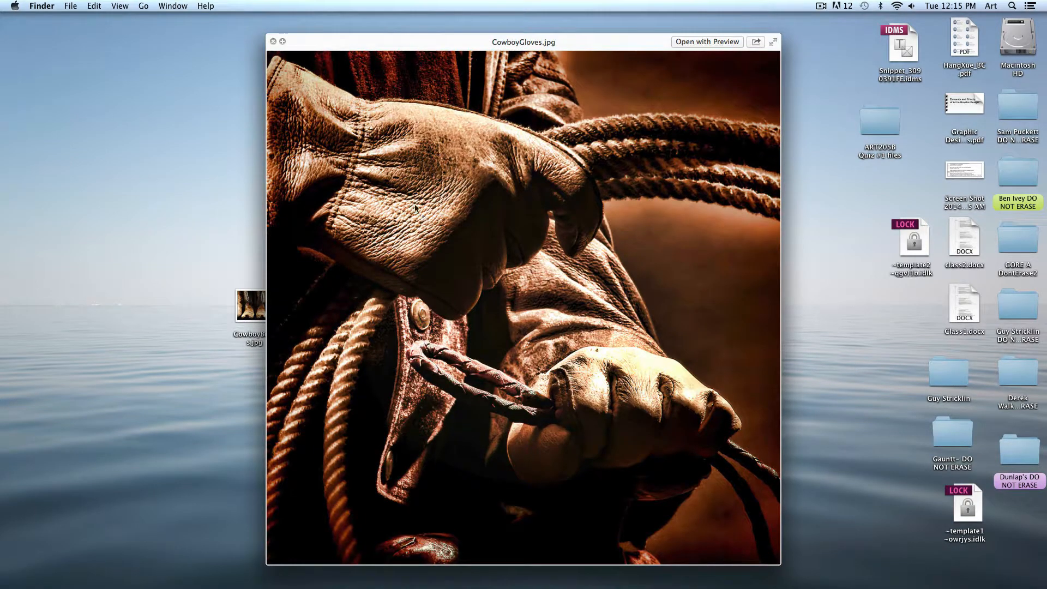
{"action": "key", "text": "space"}
{"action": "left_click", "coordinate": [388, 296]}
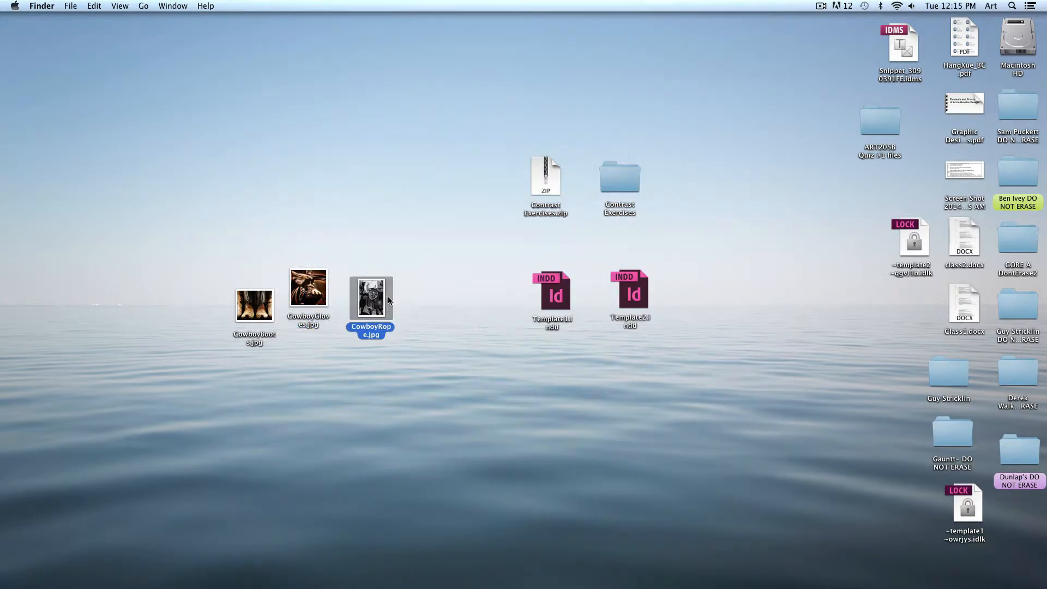
{"action": "key", "text": "space"}
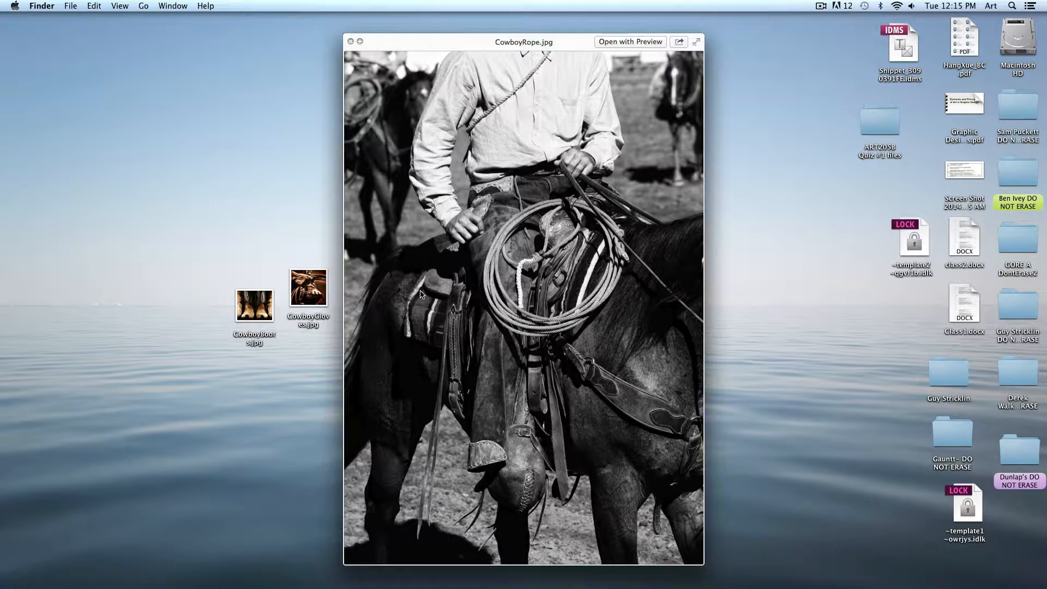
Step: Close the CowboyRope.jpg preview, bring the InDesign poster back to review the white title, and minimize its window again
{"action": "key", "text": "space"}
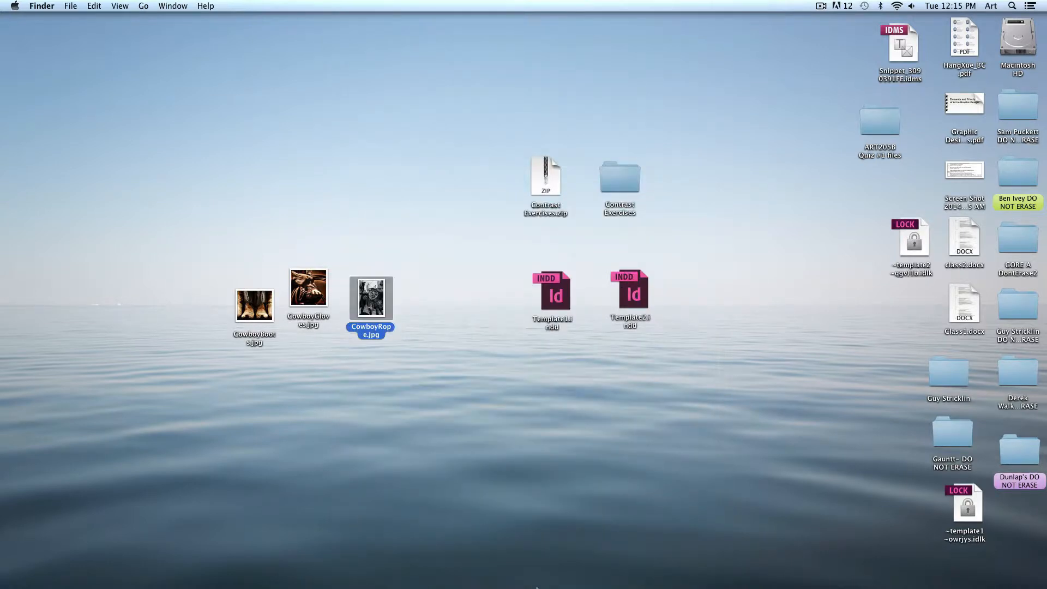
{"action": "mouse_move", "coordinate": [537, 587]}
{"action": "left_click", "coordinate": [979, 552]}
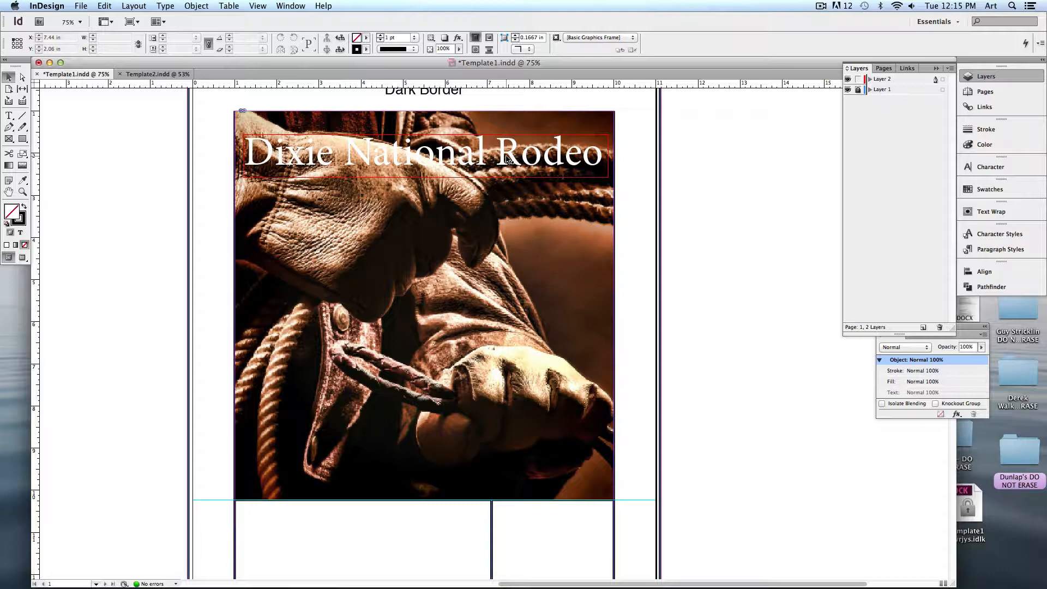
{"action": "left_click", "coordinate": [556, 225]}
{"action": "left_click", "coordinate": [49, 63]}
{"action": "left_click", "coordinate": [722, 456]}
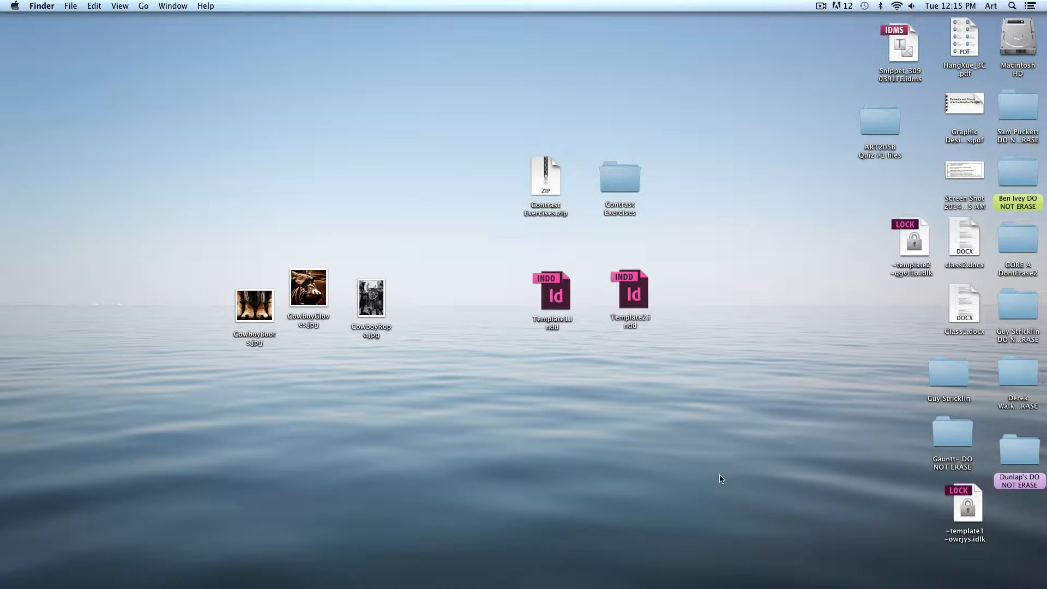
Step: Open ContrastExercise1.psd from the Contrast Exercises folder in Photoshop and show the whole page centred in full screen mode
{"action": "mouse_move", "coordinate": [694, 586]}
{"action": "double_click", "coordinate": [624, 173]}
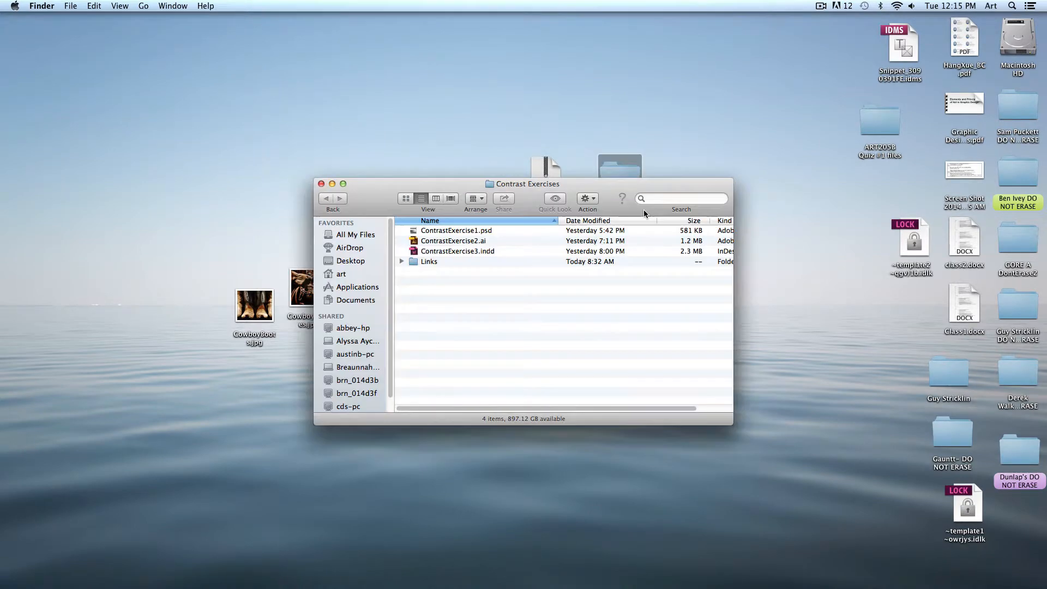
{"action": "left_click", "coordinate": [484, 230]}
{"action": "left_click", "coordinate": [485, 240]}
{"action": "left_click", "coordinate": [486, 250]}
{"action": "left_click", "coordinate": [486, 286]}
{"action": "double_click", "coordinate": [502, 228]}
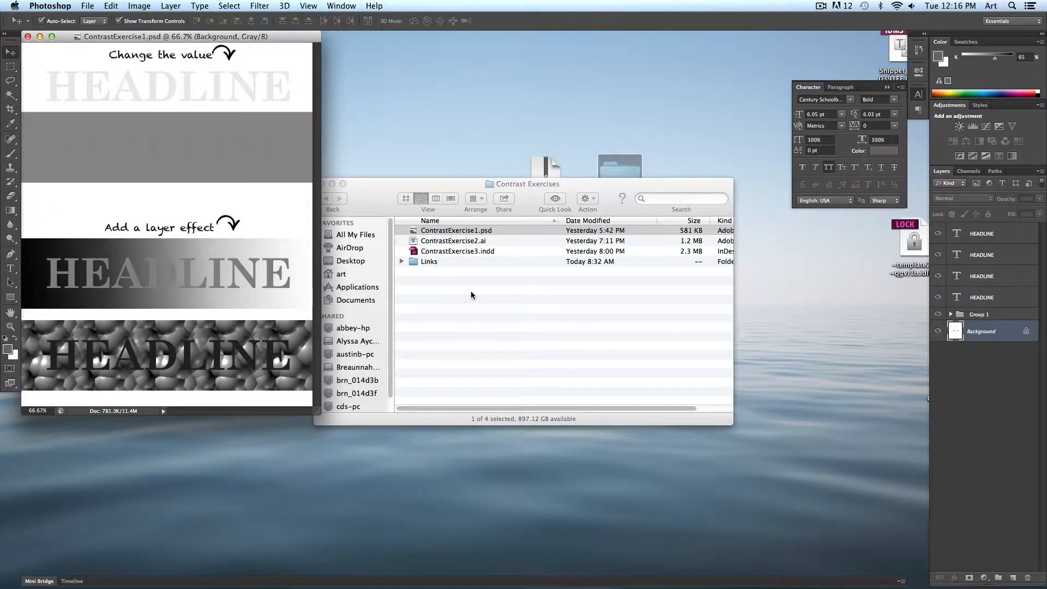
{"action": "key", "text": "super+0"}
{"action": "key", "text": "f"}
{"action": "left_click_drag", "start_coordinate": [515, 252], "coordinate": [463, 248]}
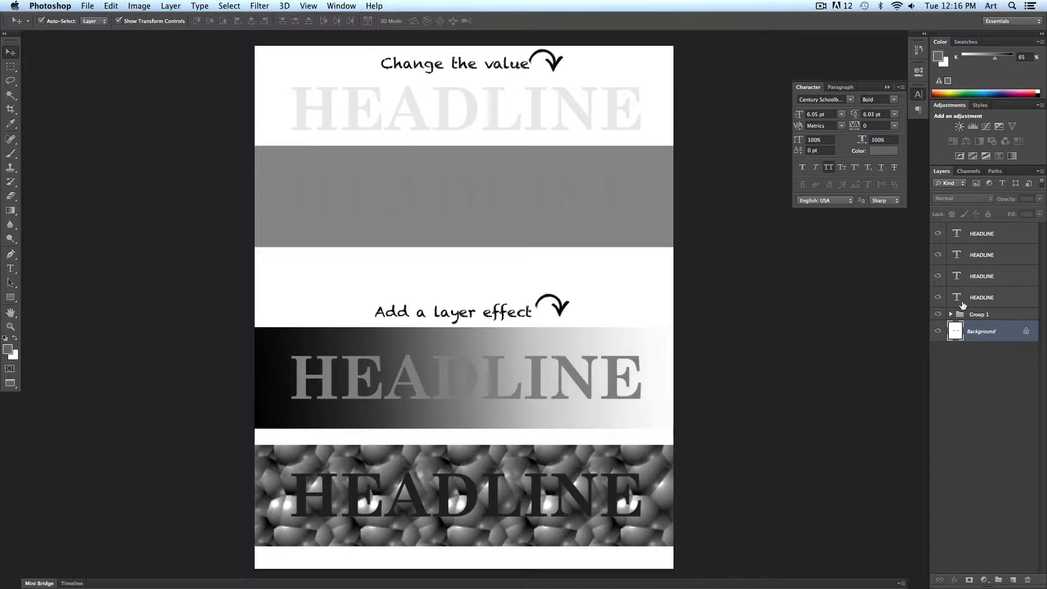
Step: Select each of the four HEADLINE text layers in turn to match them to the page, and check the Auto-Select target
{"action": "left_click", "coordinate": [995, 303]}
{"action": "left_click", "coordinate": [997, 283]}
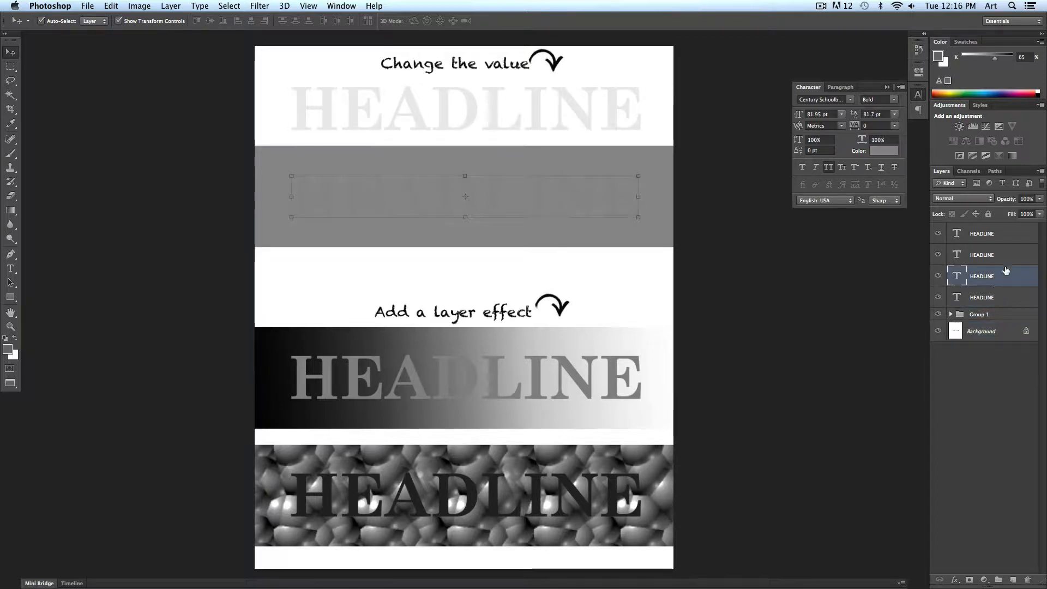
{"action": "left_click", "coordinate": [1006, 260]}
{"action": "left_click", "coordinate": [1006, 243]}
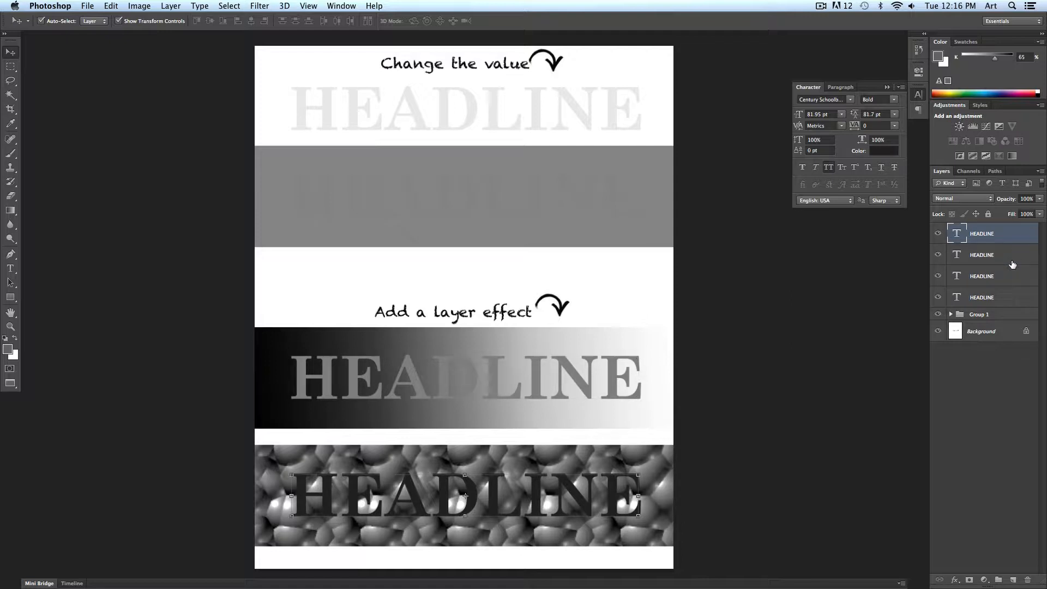
{"action": "left_click", "coordinate": [1012, 263]}
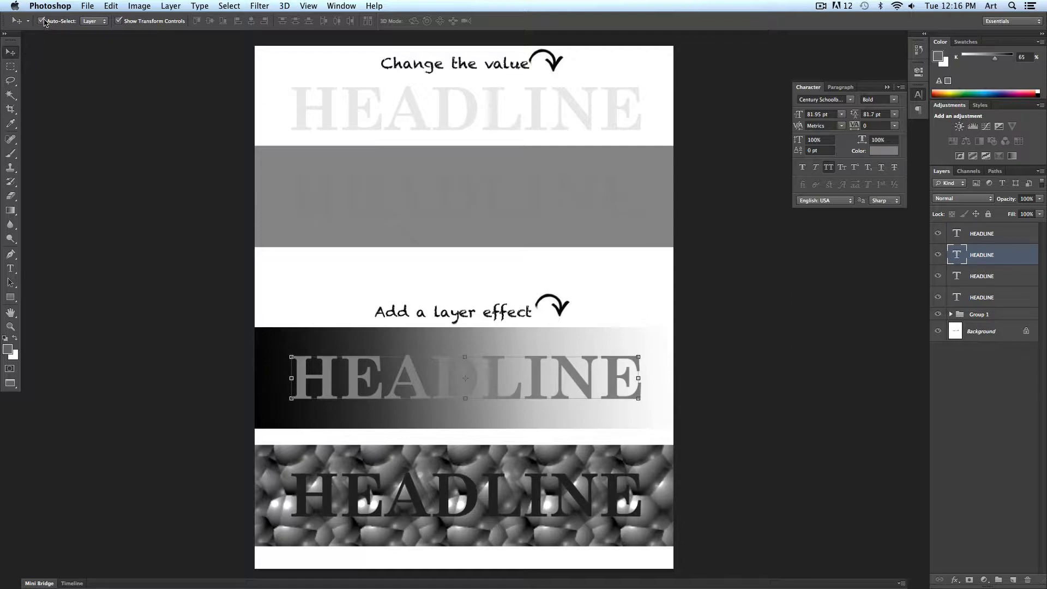
{"action": "left_click", "coordinate": [93, 21]}
{"action": "left_click", "coordinate": [91, 21]}
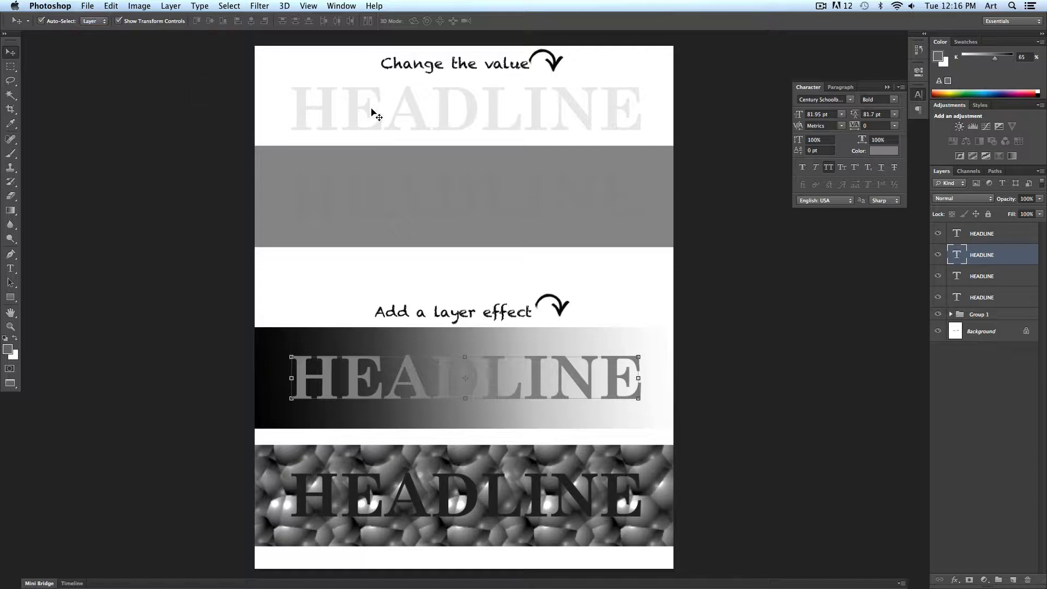
Step: Select the two headlines under "Change the value" directly on the page and check that the Character panel is enabled
{"action": "left_click", "coordinate": [330, 109]}
{"action": "left_click", "coordinate": [355, 190]}
{"action": "left_click", "coordinate": [332, 105]}
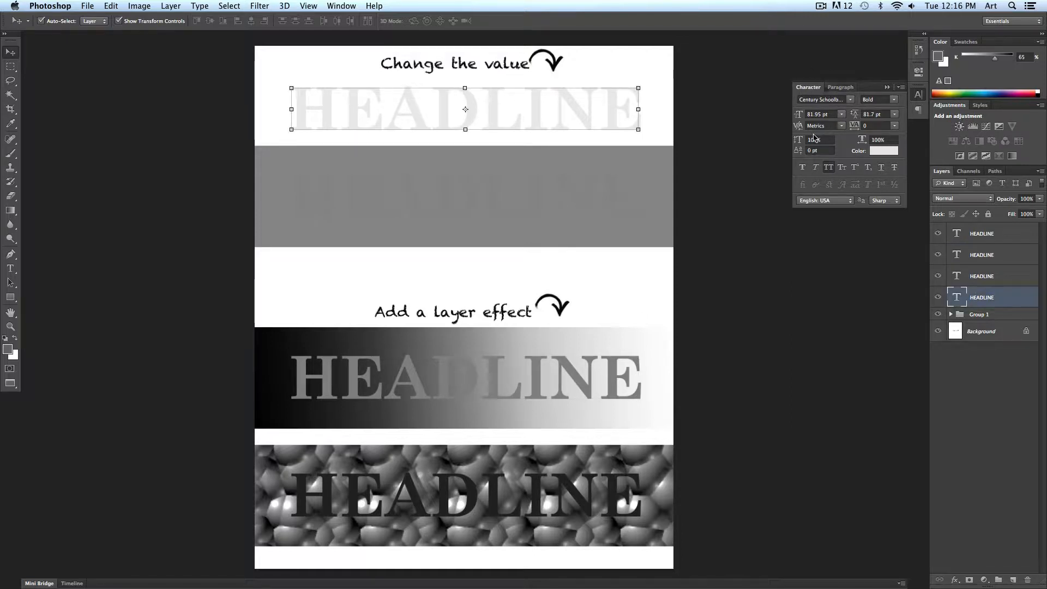
{"action": "left_click", "coordinate": [339, 5]}
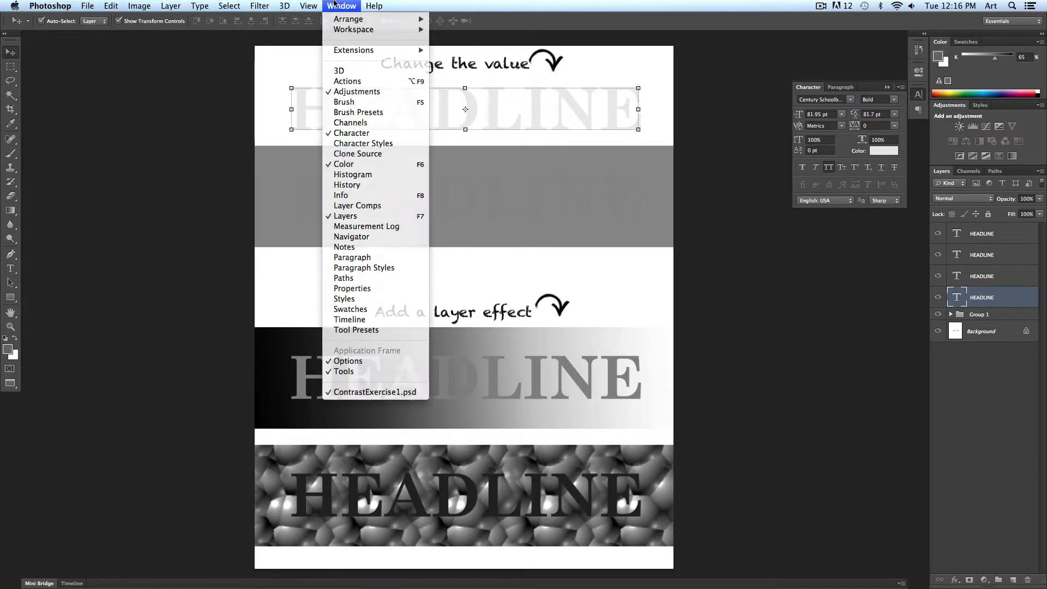
{"action": "left_click", "coordinate": [334, 4]}
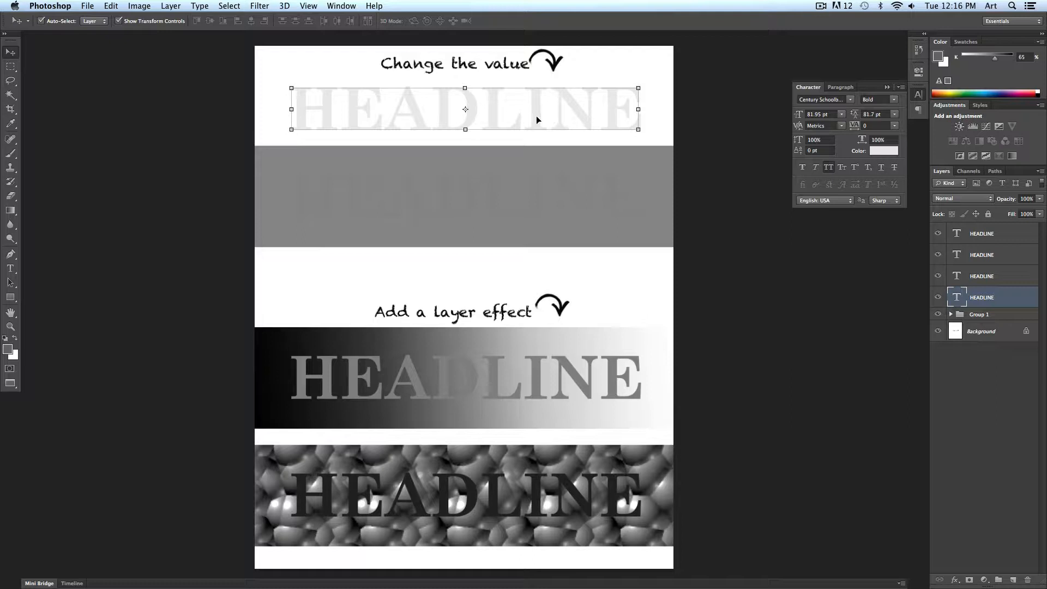
{"action": "left_click", "coordinate": [723, 179]}
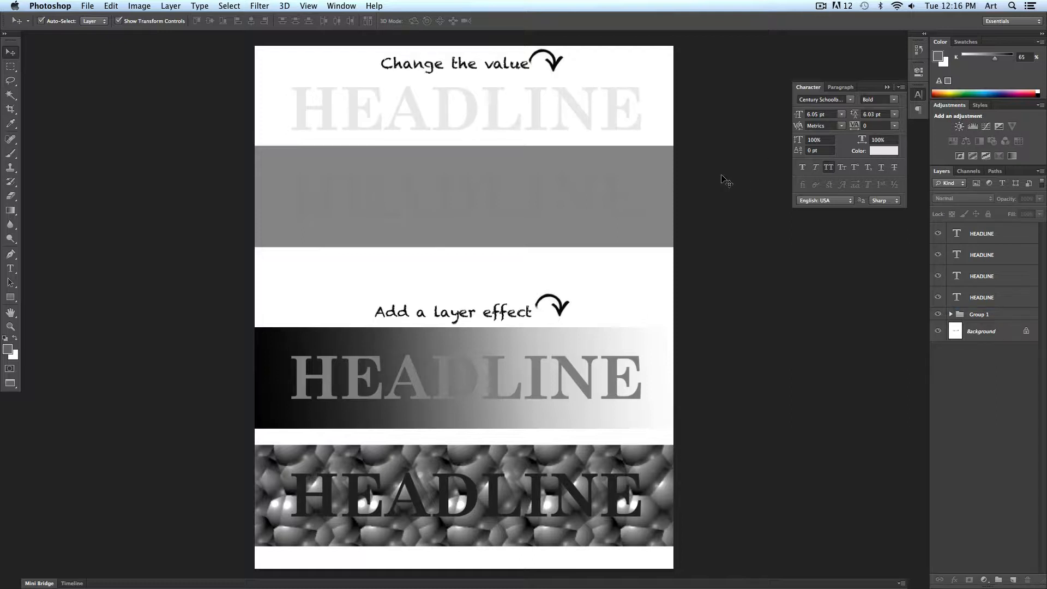
{"action": "left_click", "coordinate": [536, 110]}
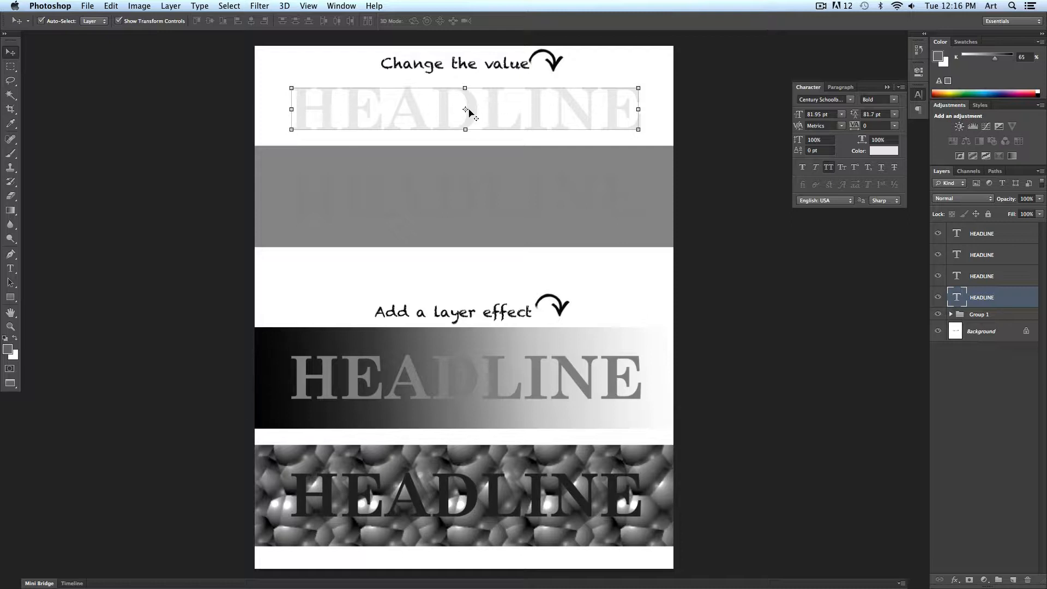
{"action": "left_click", "coordinate": [714, 119]}
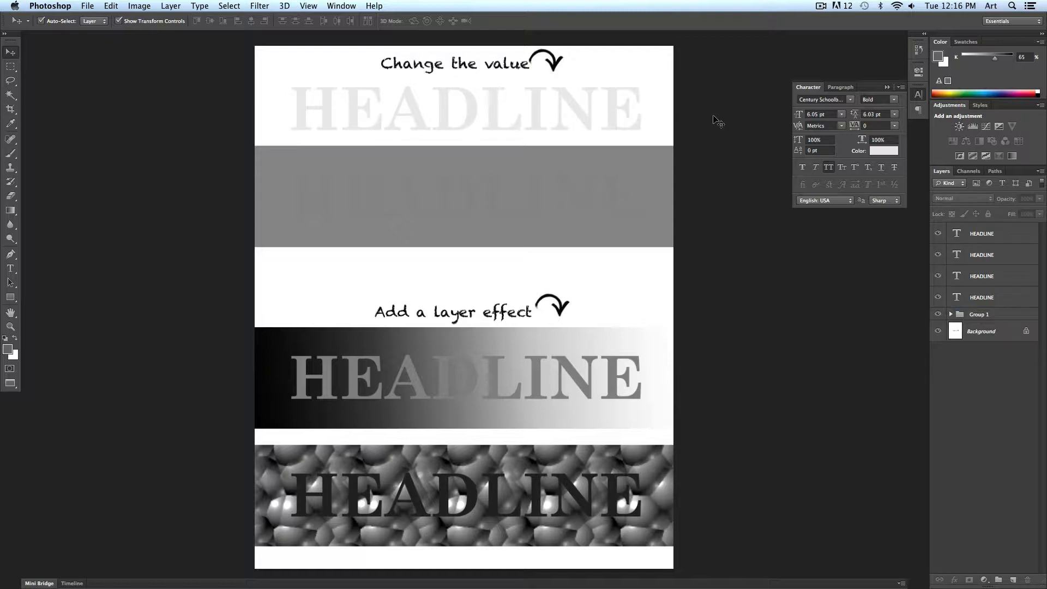
Step: Change the text color of the headline on the white background to medium gray adacac, trying darker and lighter values first
{"action": "left_click", "coordinate": [611, 108]}
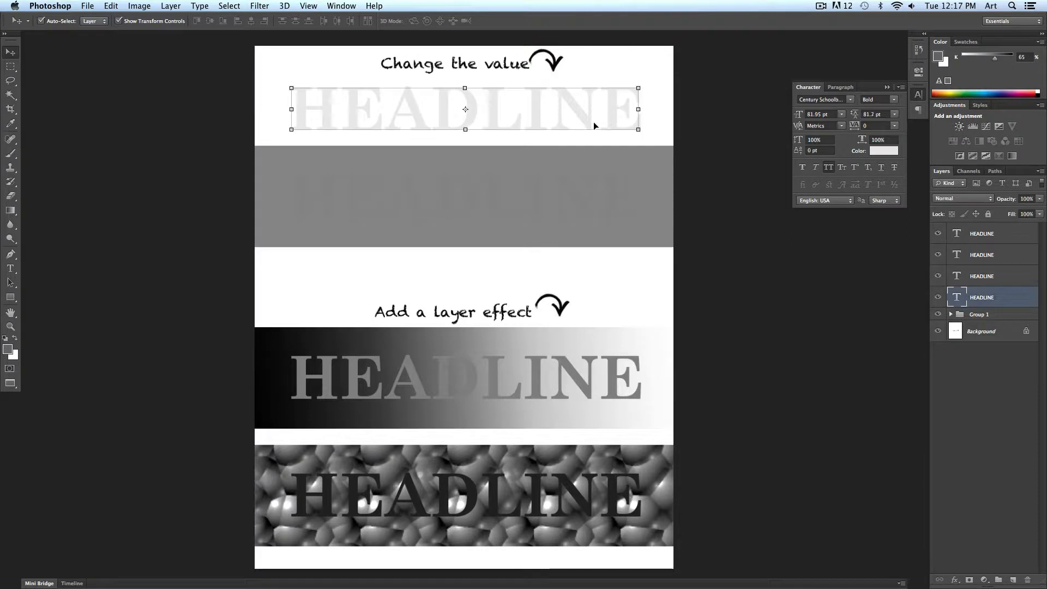
{"action": "left_click", "coordinate": [881, 150]}
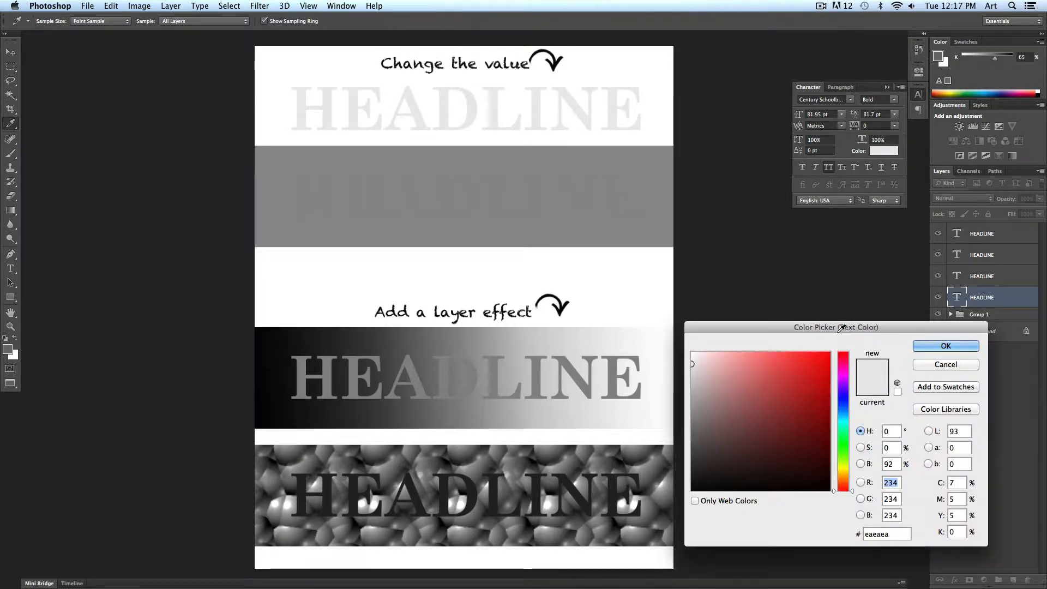
{"action": "left_click_drag", "start_coordinate": [830, 330], "coordinate": [831, 94]}
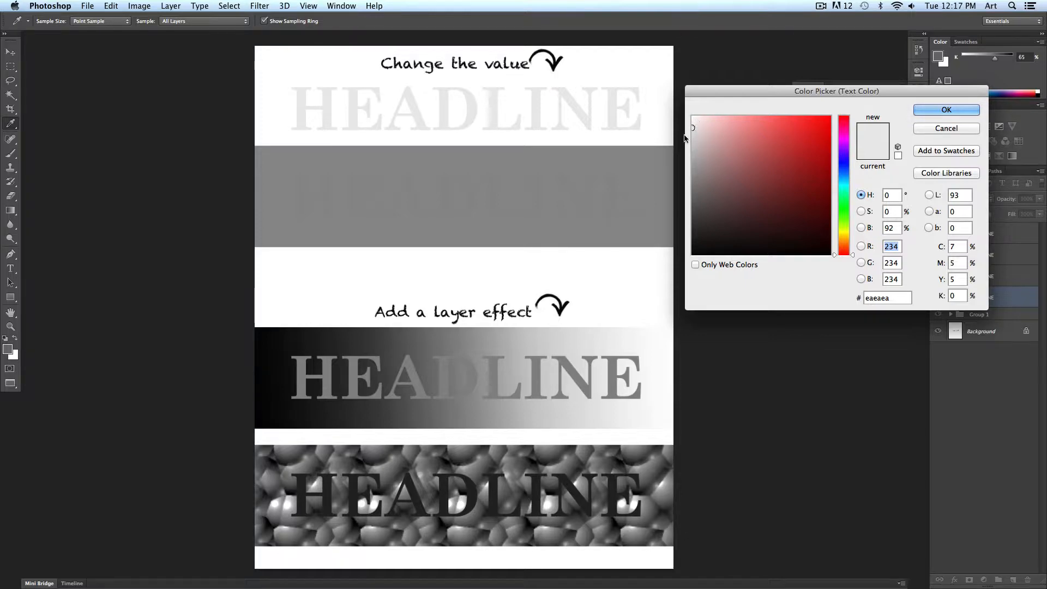
{"action": "left_click", "coordinate": [692, 163]}
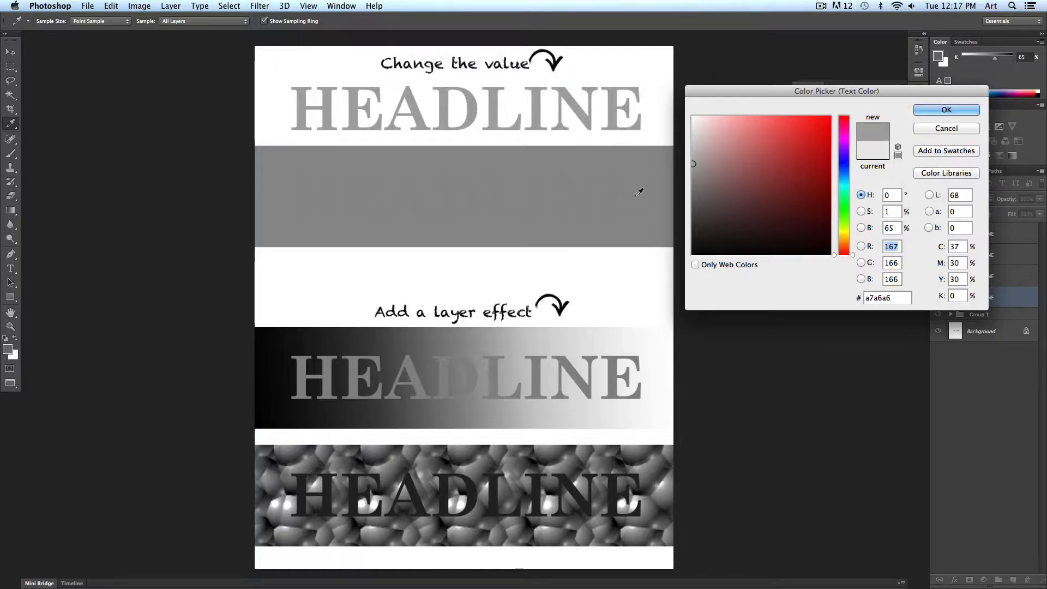
{"action": "left_click", "coordinate": [695, 212]}
{"action": "mouse_move", "coordinate": [696, 223]}
{"action": "left_mouse_down"}
{"action": "mouse_move", "coordinate": [692, 255]}
{"action": "mouse_move", "coordinate": [693, 143]}
{"action": "left_mouse_up"}
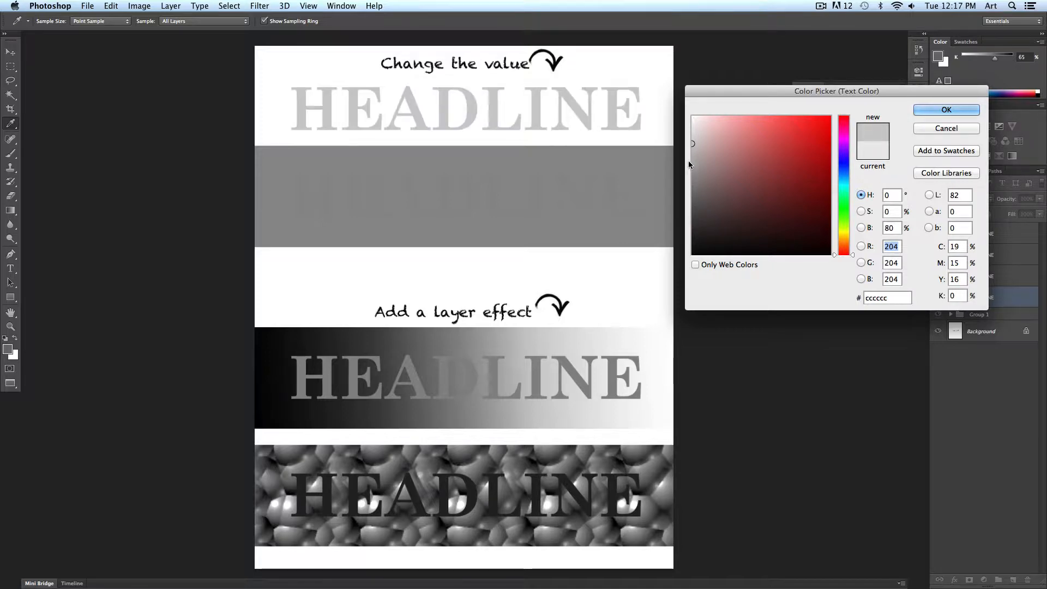
{"action": "left_click", "coordinate": [692, 159]}
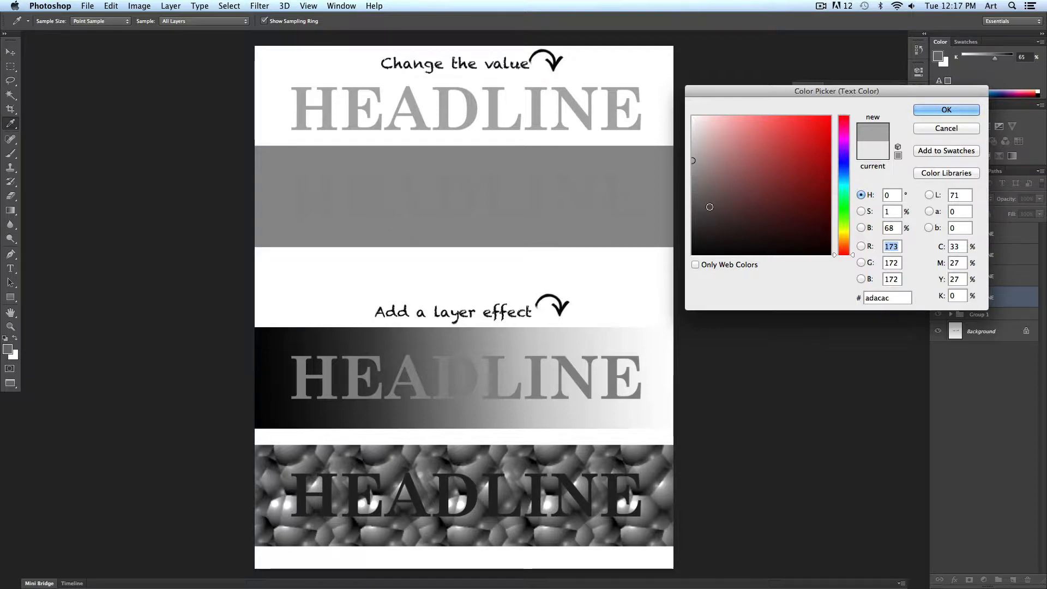
{"action": "left_click", "coordinate": [974, 111]}
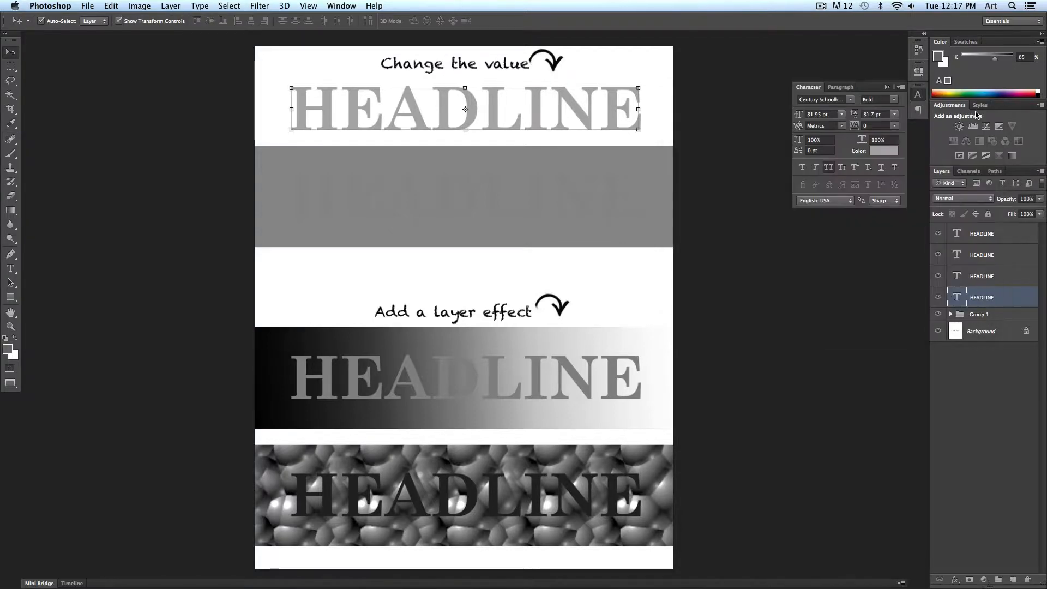
Step: Test light and dark grays on the headline over the gray band and set its text color to a dark gray
{"action": "left_click", "coordinate": [574, 193]}
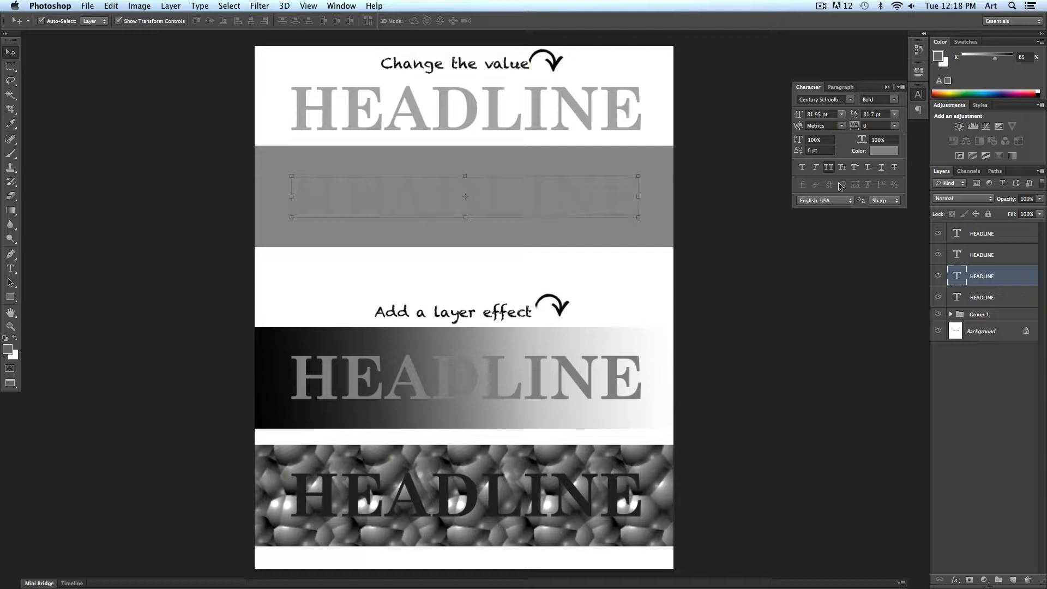
{"action": "left_click", "coordinate": [889, 150]}
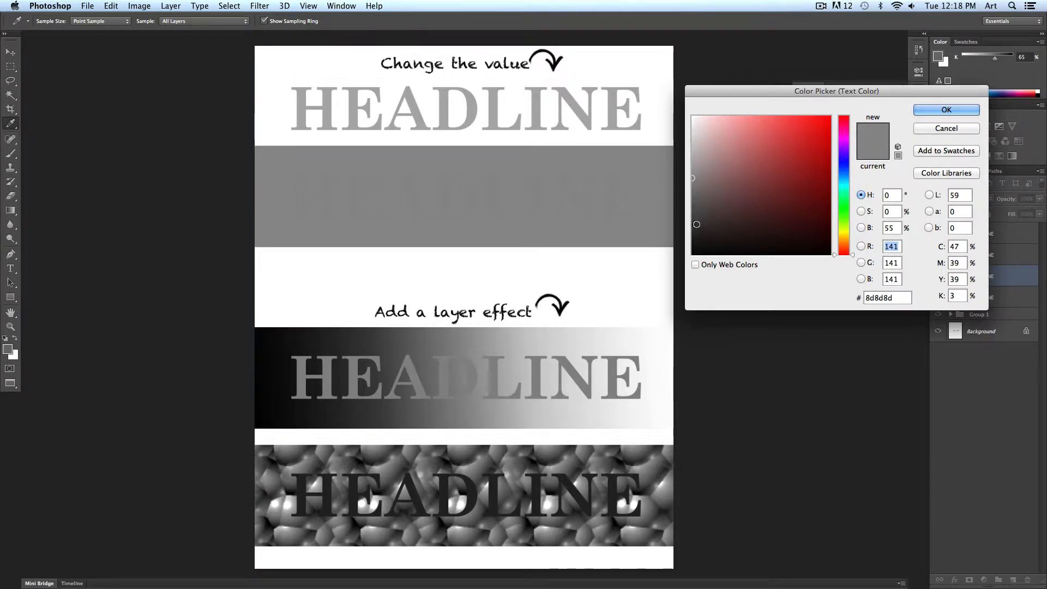
{"action": "left_click_drag", "start_coordinate": [698, 94], "coordinate": [720, 87]}
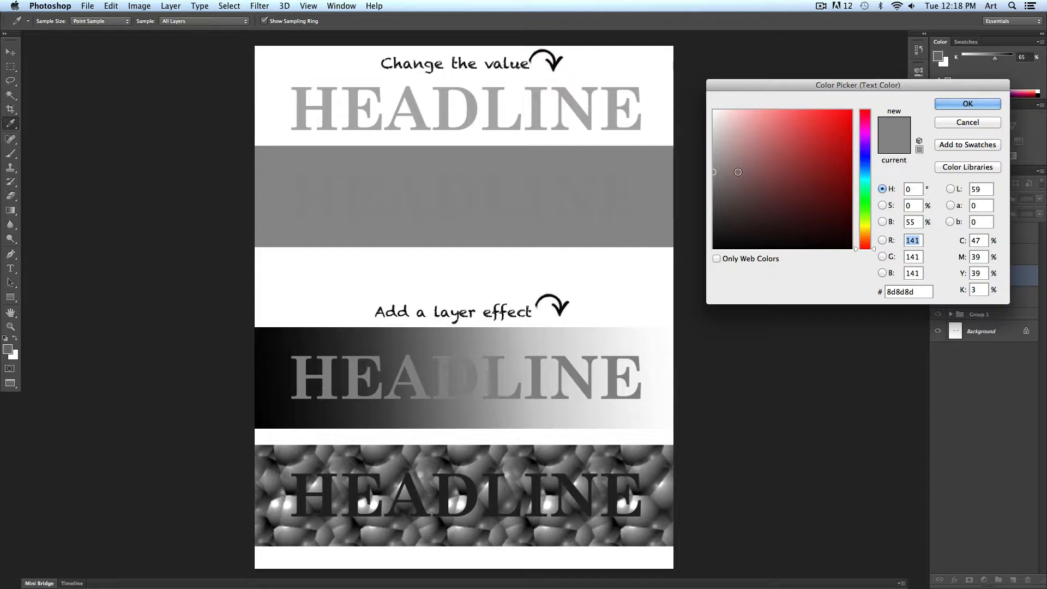
{"action": "left_click", "coordinate": [713, 139]}
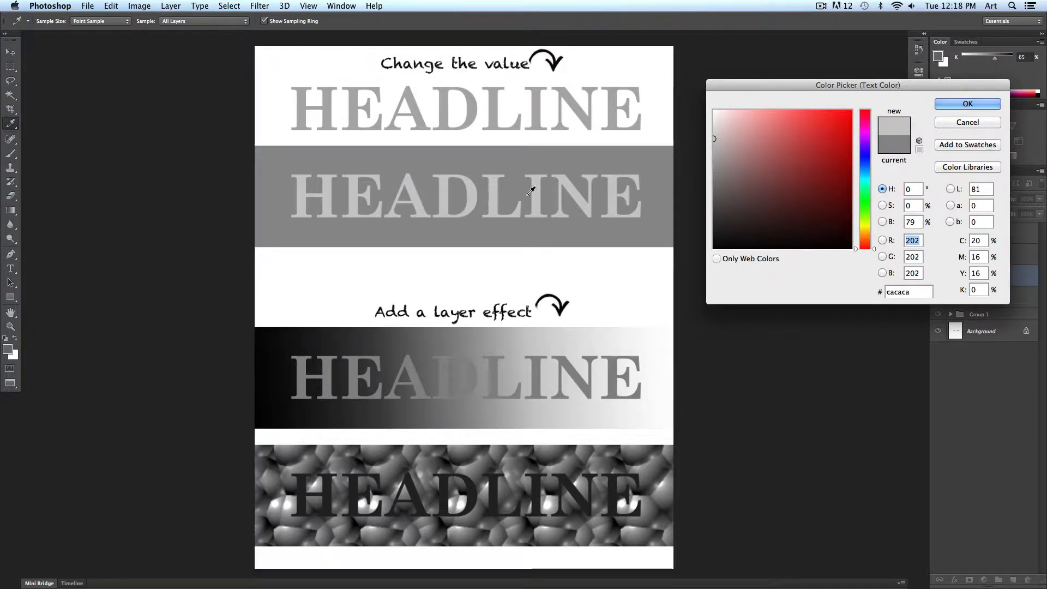
{"action": "left_click", "coordinate": [713, 218]}
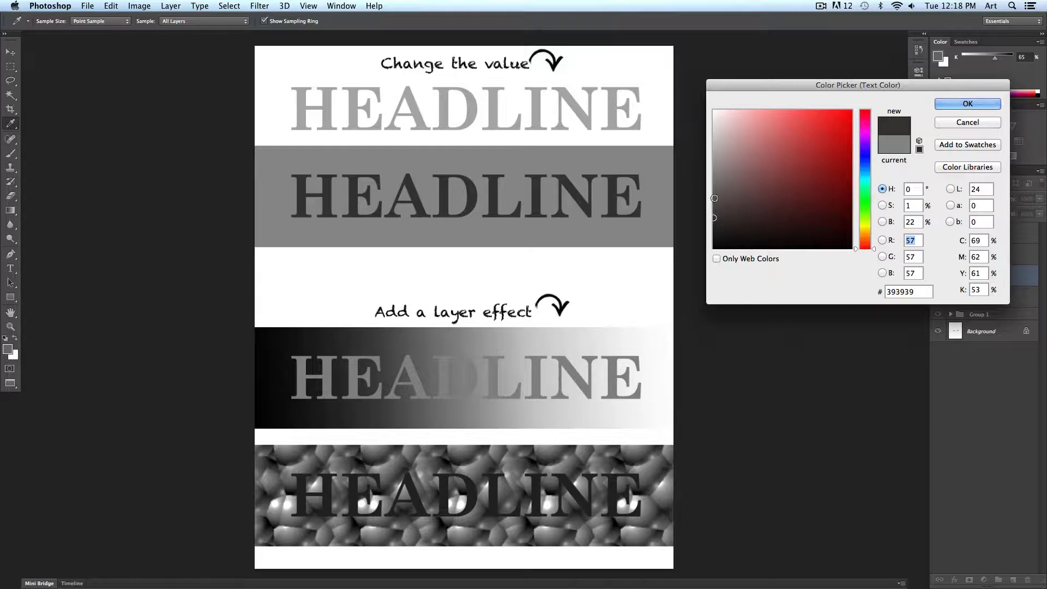
{"action": "left_click", "coordinate": [714, 197]}
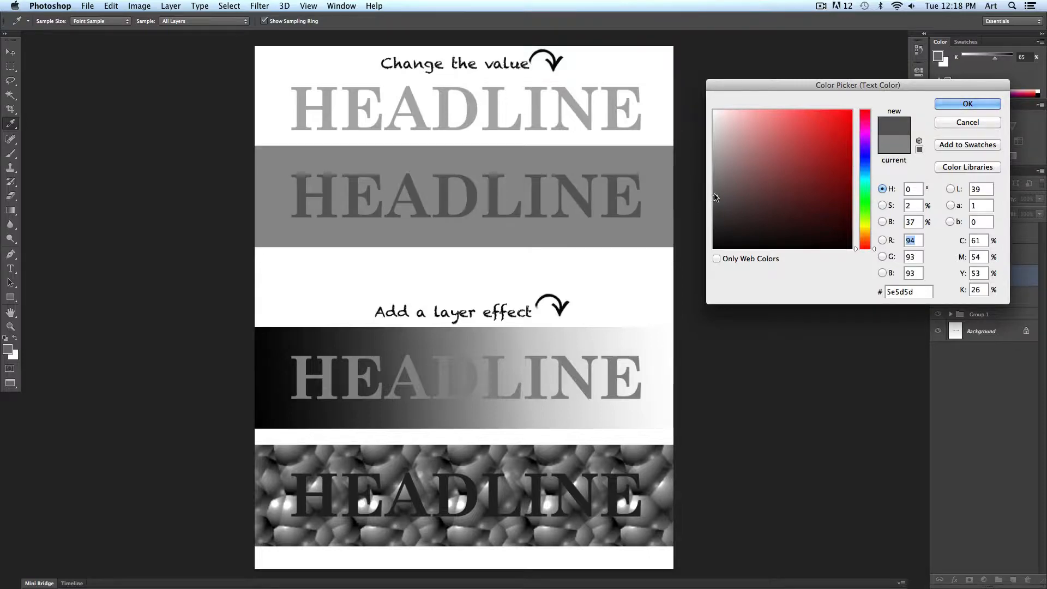
{"action": "left_click", "coordinate": [713, 190]}
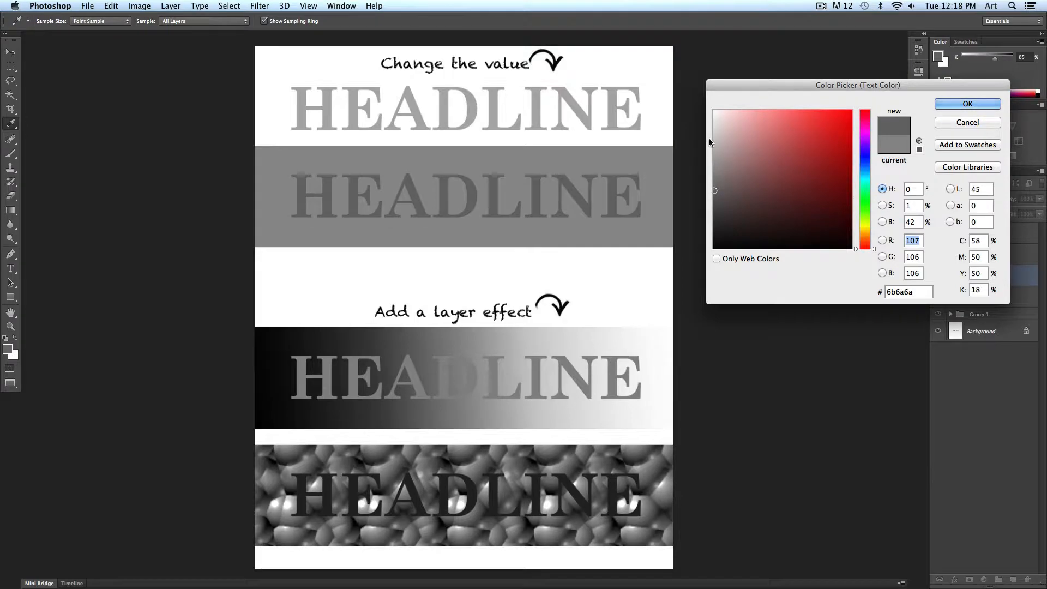
{"action": "left_click", "coordinate": [714, 152]}
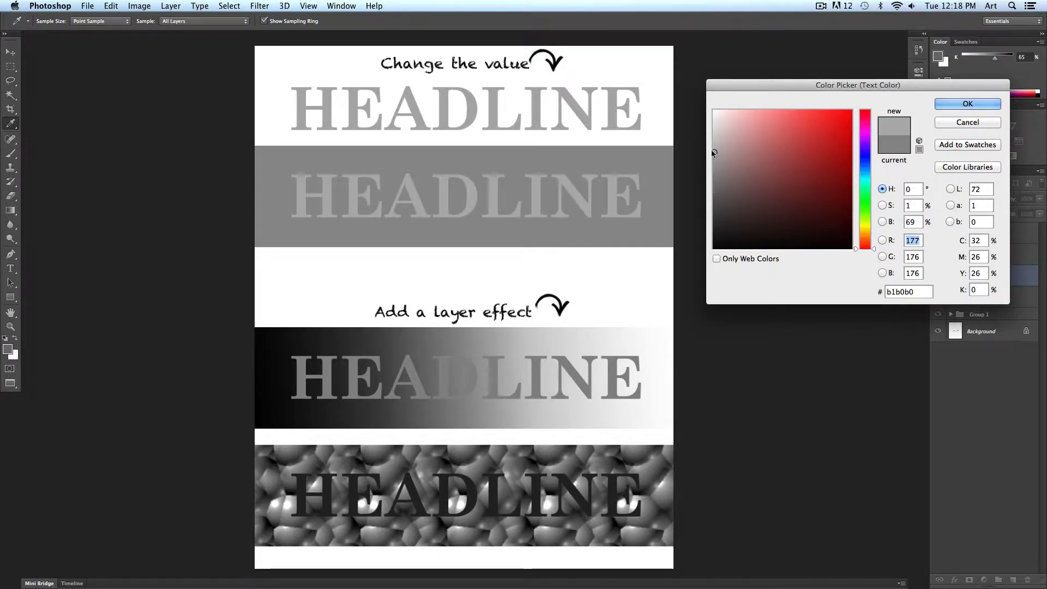
{"action": "left_click", "coordinate": [714, 124]}
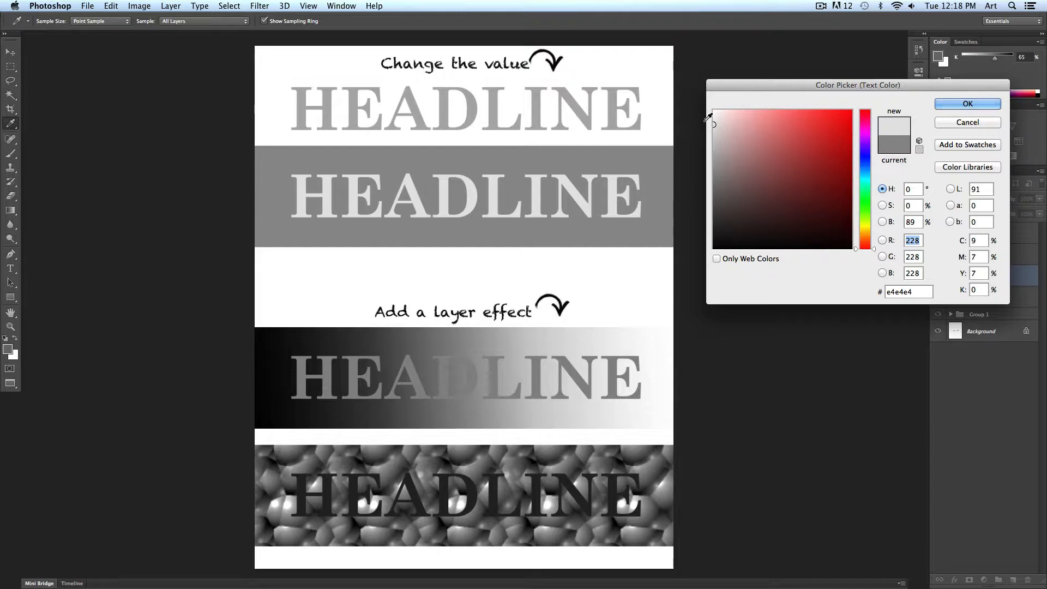
{"action": "left_click", "coordinate": [713, 115]}
{"action": "left_click_drag", "start_coordinate": [722, 226], "coordinate": [707, 211]}
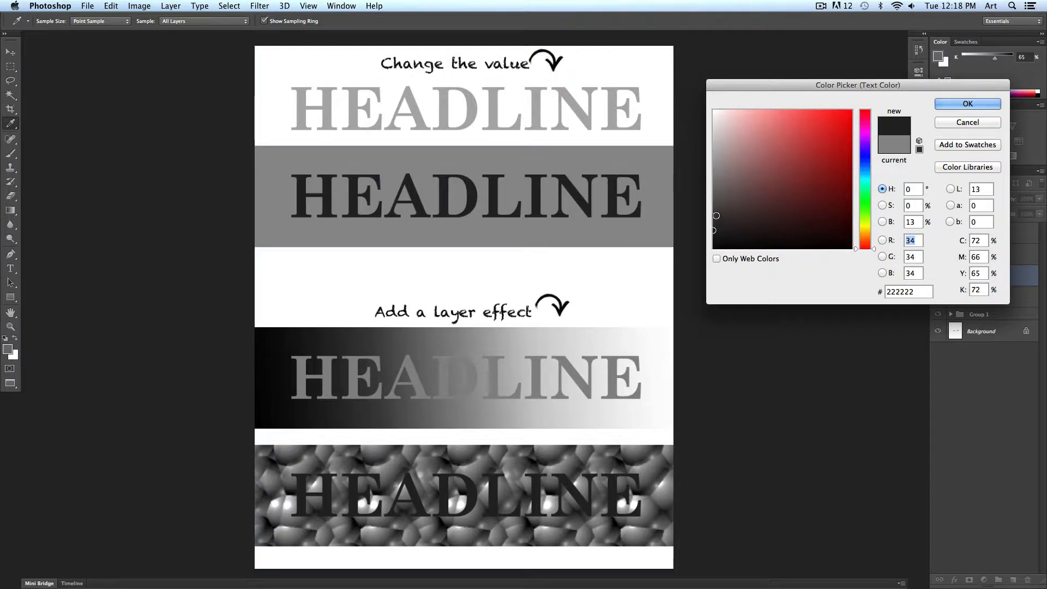
{"action": "key", "text": "Return"}
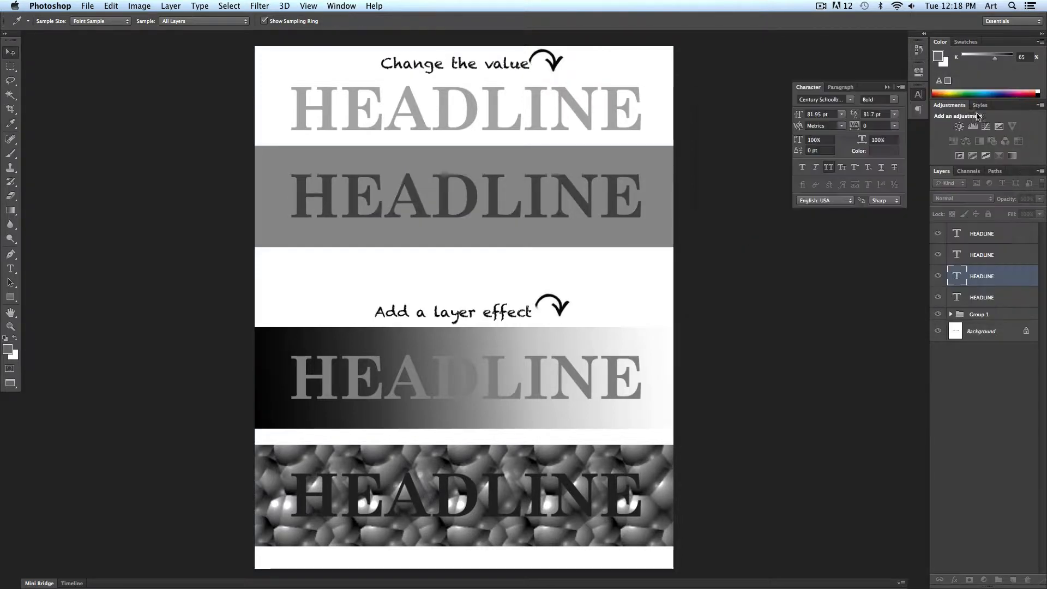
{"action": "left_click", "coordinate": [748, 237]}
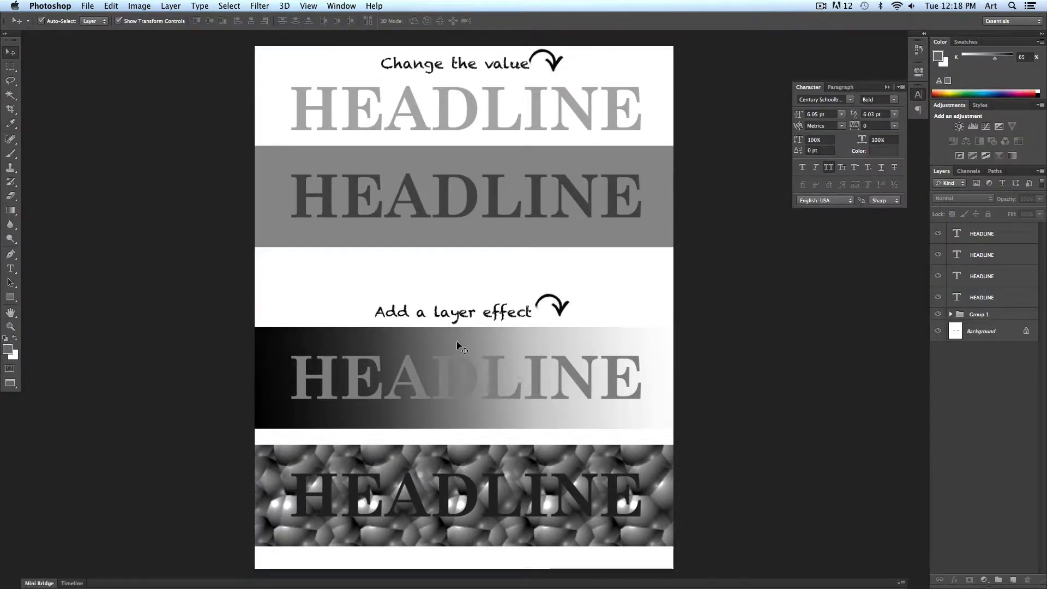
Step: Try light gray, near-black and medium gray text colors on the headline over the gradient, and discard the color change
{"action": "scroll", "coordinate": [734, 401], "scroll_direction": "down", "scroll_amount": 5}
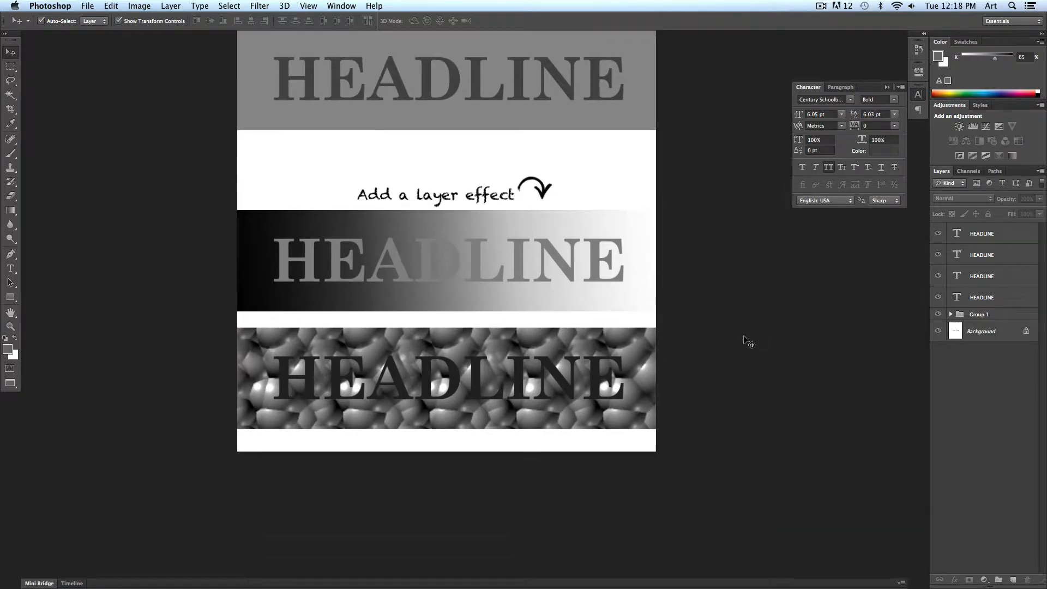
{"action": "key", "text": "super+equal"}
{"action": "key", "text": "super+equal"}
{"action": "scroll", "coordinate": [723, 334], "scroll_direction": "up", "scroll_amount": 5}
{"action": "scroll", "coordinate": [624, 381], "scroll_direction": "left", "scroll_amount": 4}
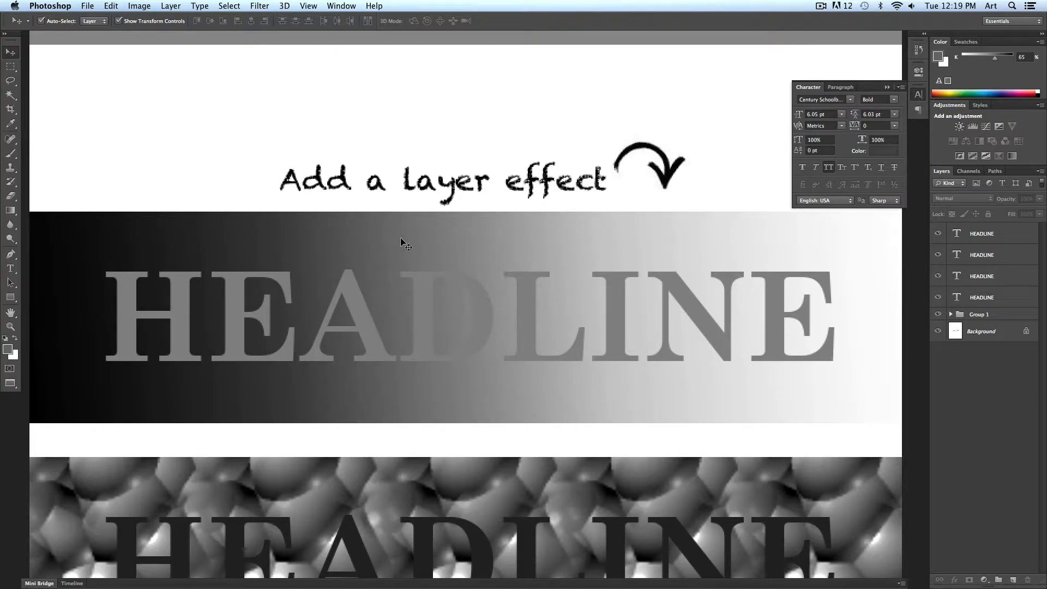
{"action": "left_click", "coordinate": [173, 298]}
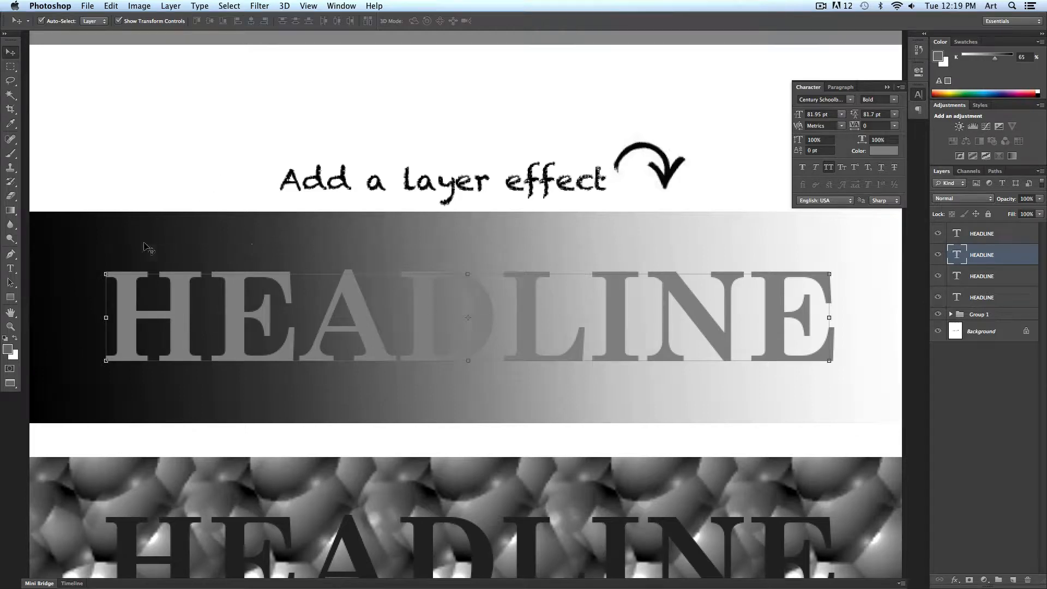
{"action": "left_click", "coordinate": [883, 150]}
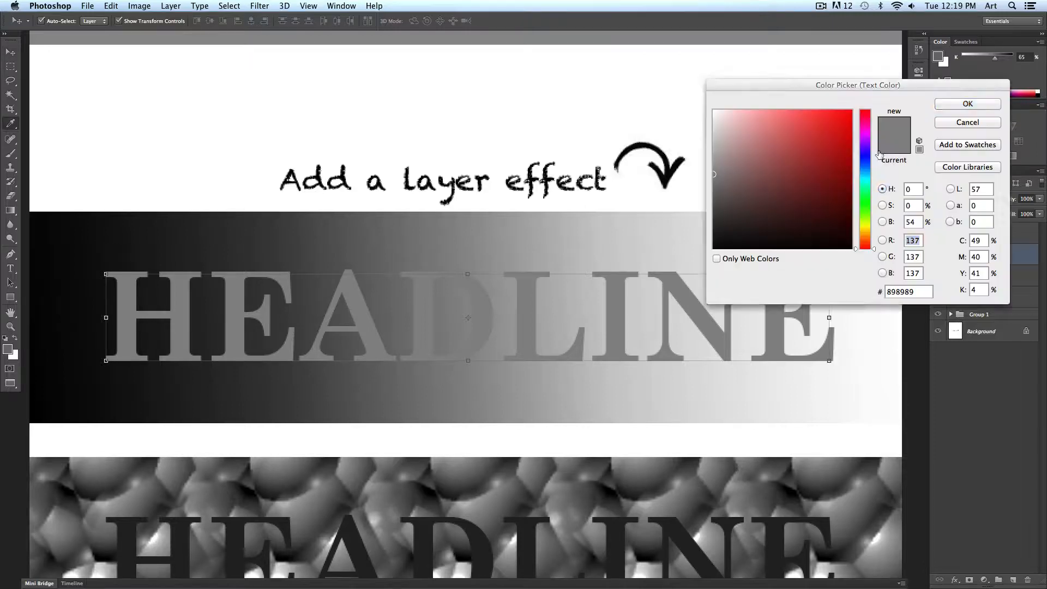
{"action": "left_click_drag", "start_coordinate": [790, 81], "coordinate": [353, 400]}
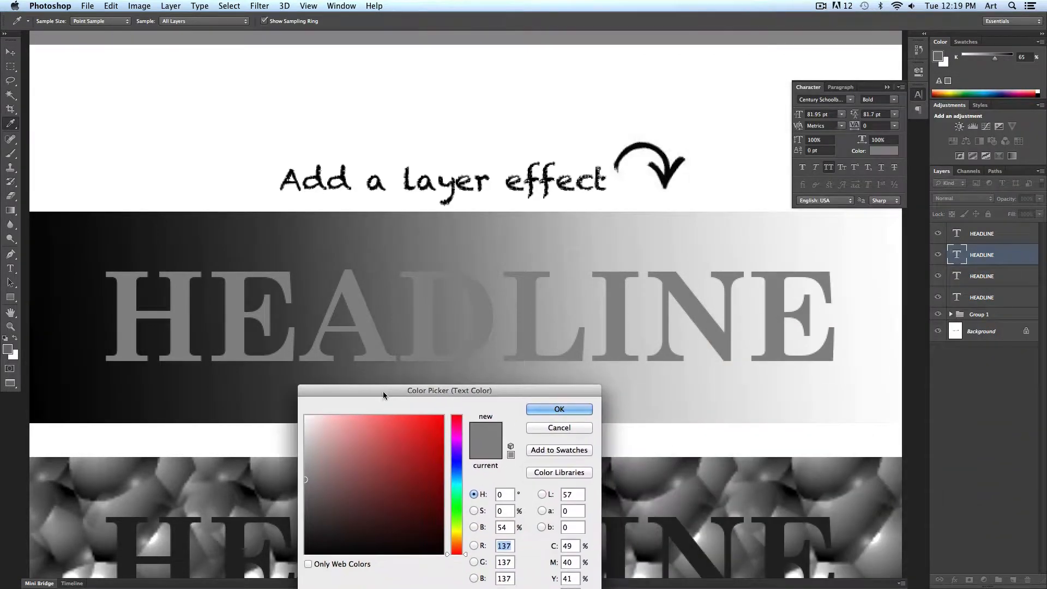
{"action": "left_click", "coordinate": [304, 425]}
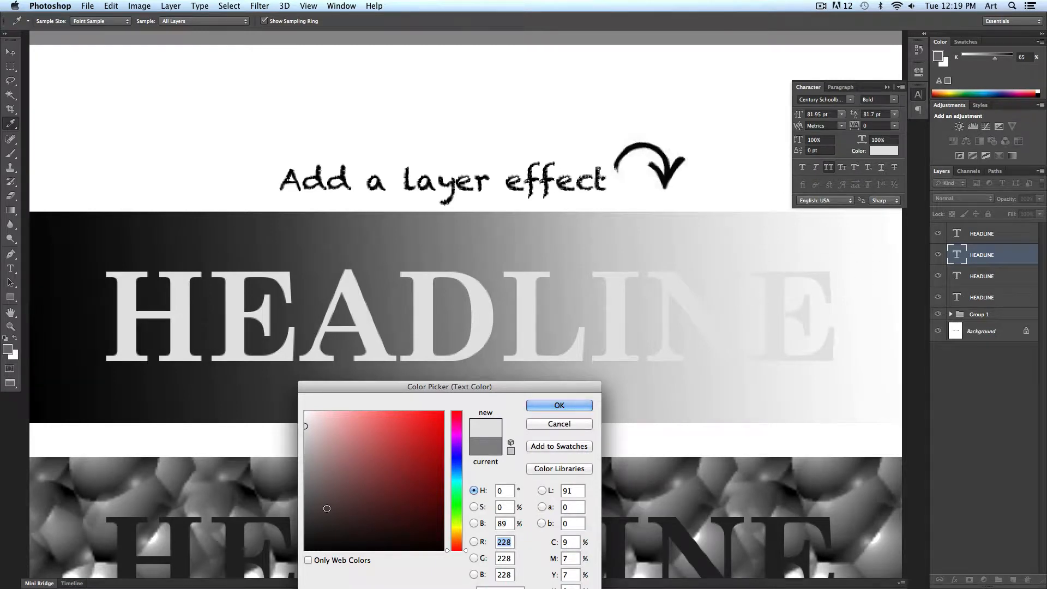
{"action": "left_click", "coordinate": [205, 250]}
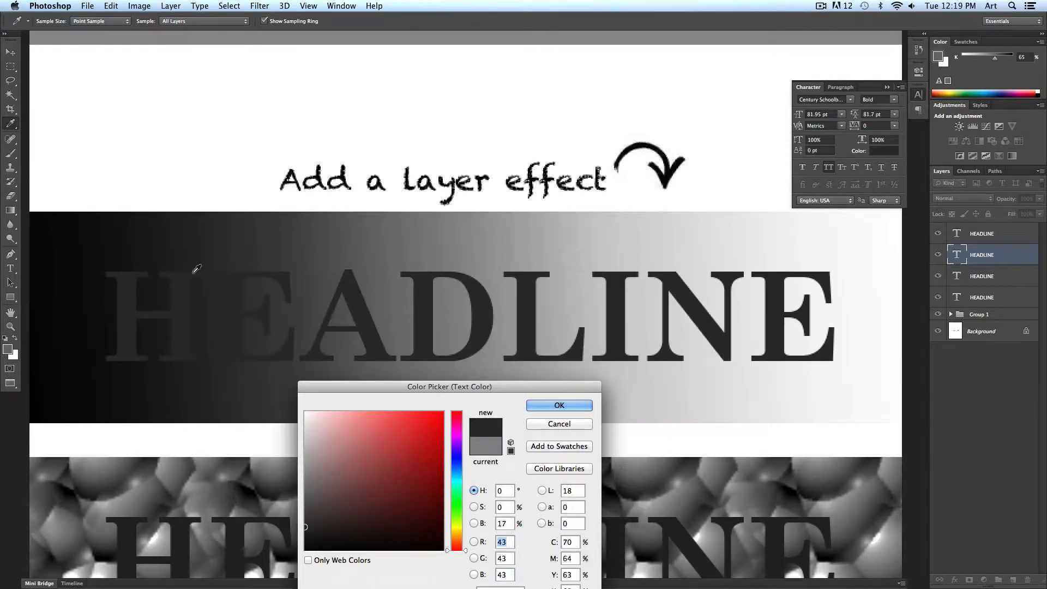
{"action": "left_click", "coordinate": [307, 540]}
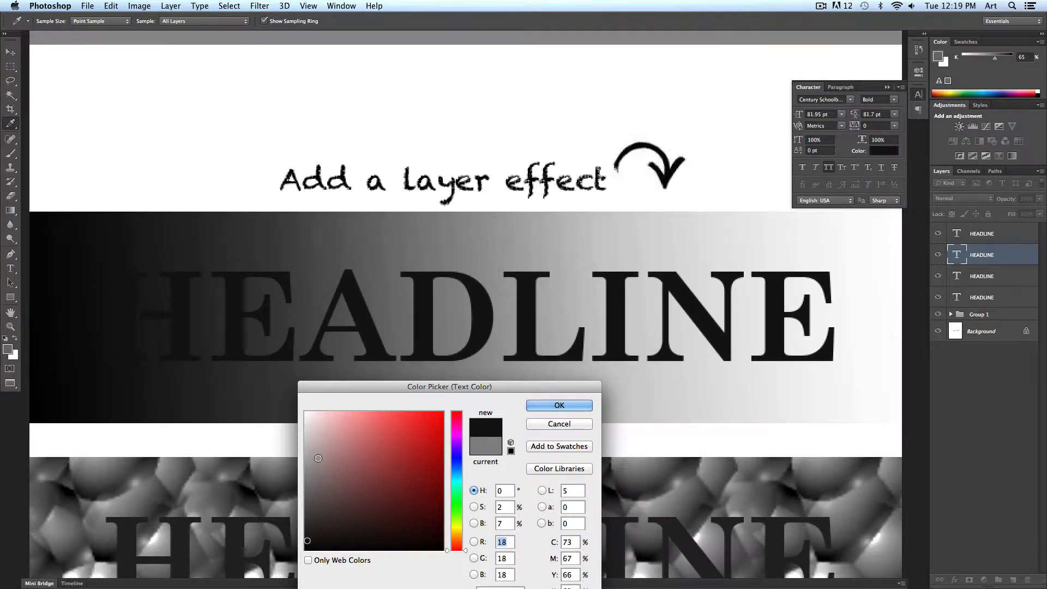
{"action": "left_click", "coordinate": [811, 381]}
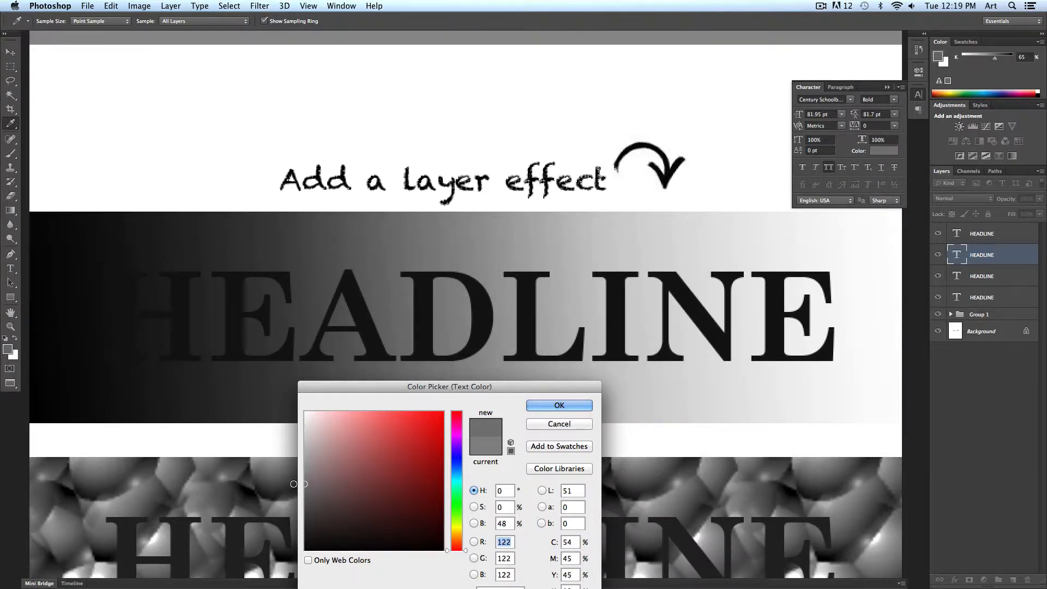
{"action": "left_click", "coordinate": [564, 423]}
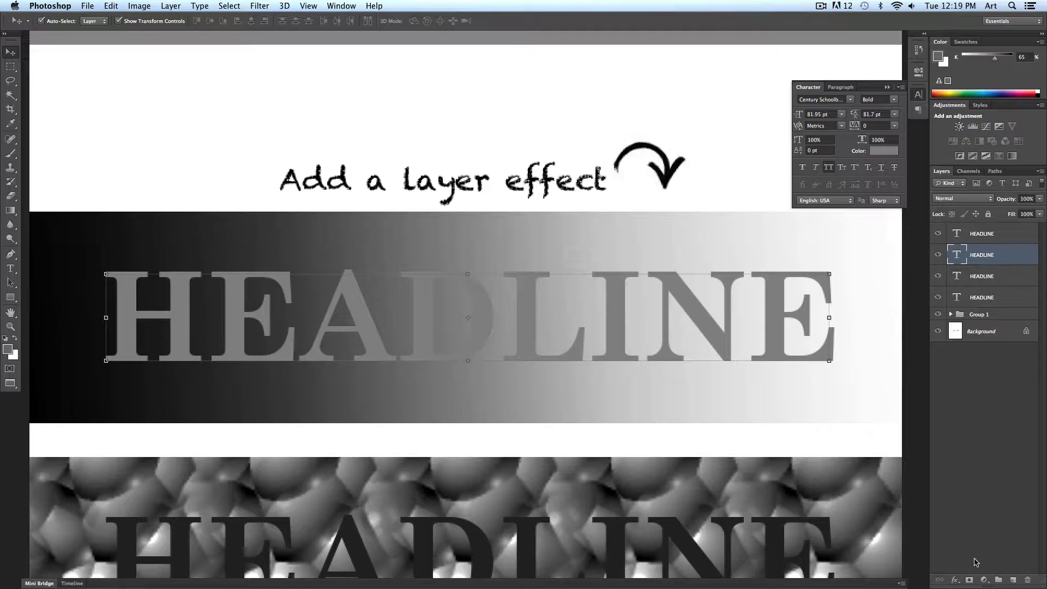
Step: Try a drop shadow on the gradient headline with 100% opacity, 0 px distance, 15% spread and 35 px size
{"action": "left_click", "coordinate": [954, 580]}
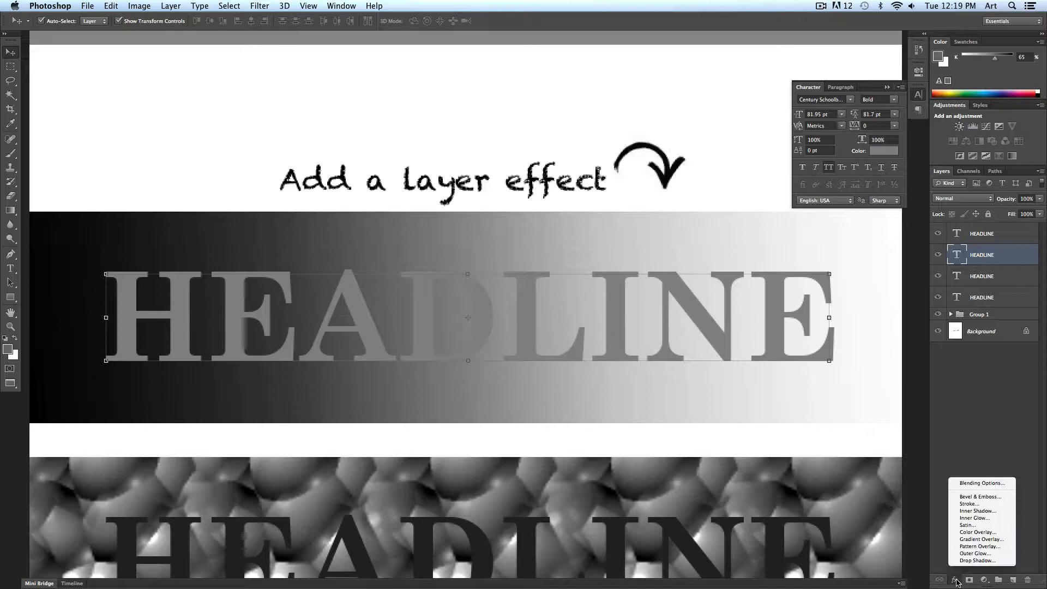
{"action": "left_click", "coordinate": [984, 561]}
{"action": "key", "text": "super+0"}
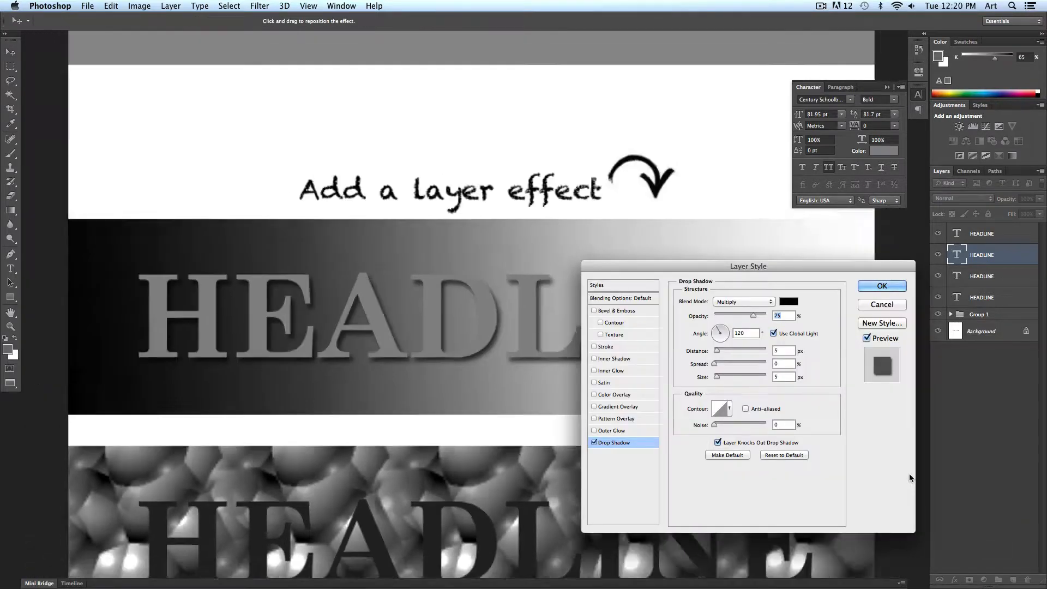
{"action": "left_click_drag", "start_coordinate": [694, 266], "coordinate": [766, 268]}
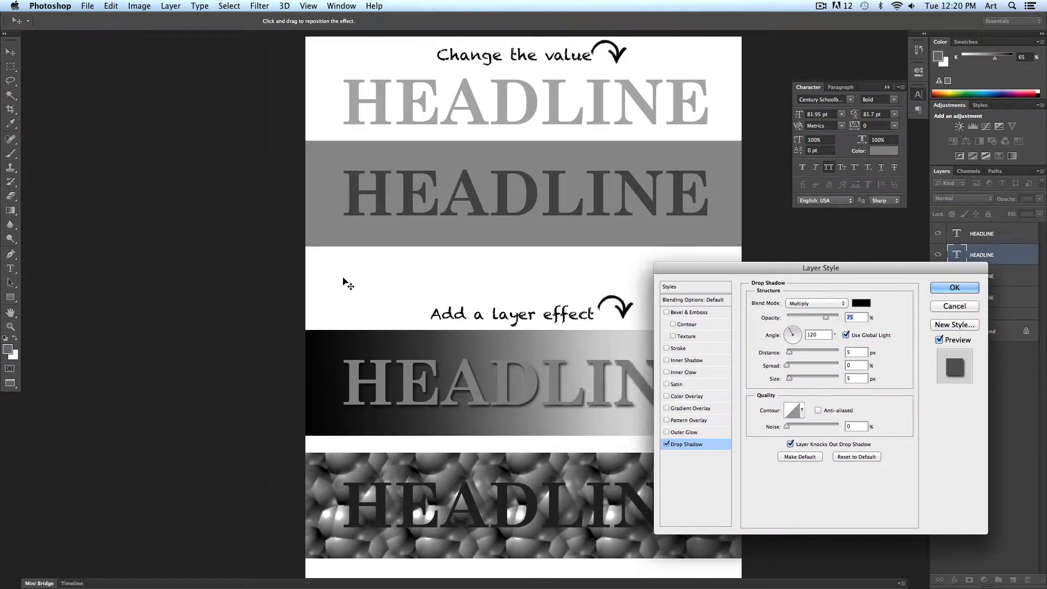
{"action": "scroll", "coordinate": [349, 284], "scroll_direction": "right", "scroll_amount": 2}
{"action": "scroll", "coordinate": [349, 286], "scroll_direction": "right", "scroll_amount": 3}
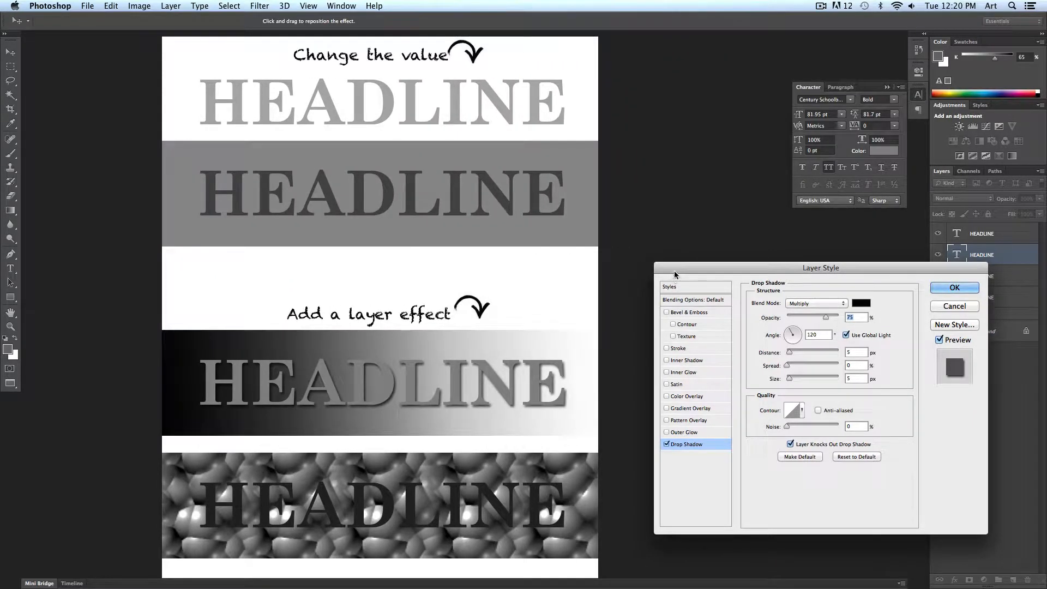
{"action": "left_click_drag", "start_coordinate": [675, 272], "coordinate": [638, 268]}
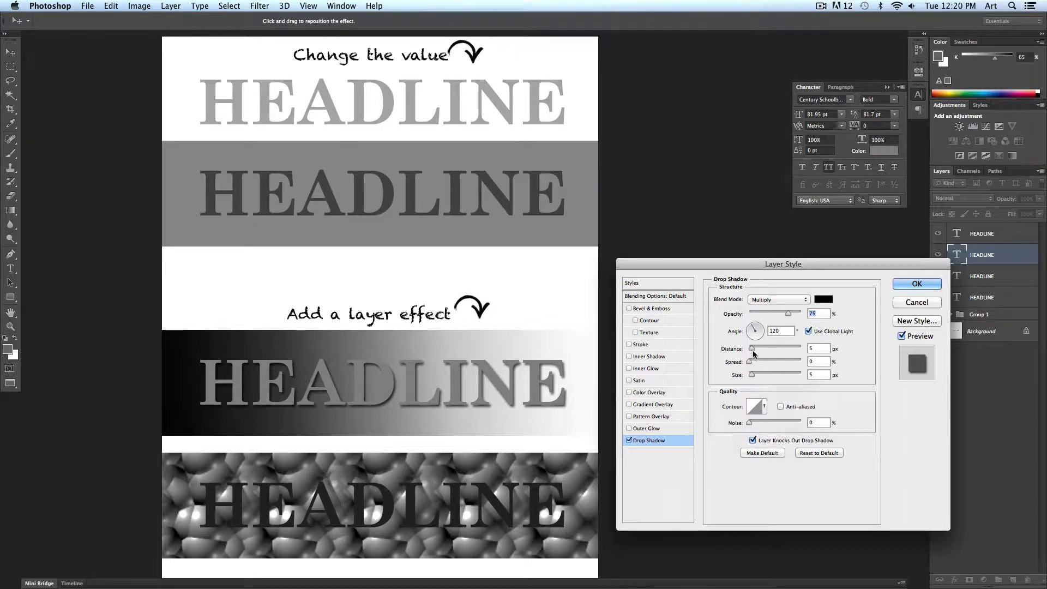
{"action": "left_click_drag", "start_coordinate": [751, 349], "coordinate": [760, 375]}
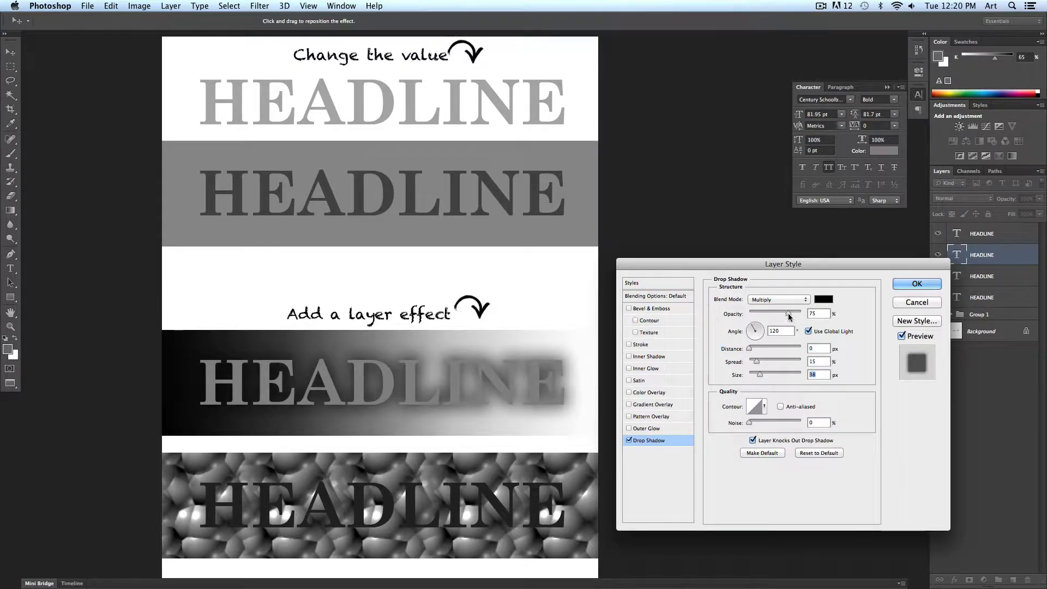
{"action": "left_click_drag", "start_coordinate": [788, 313], "coordinate": [802, 313]}
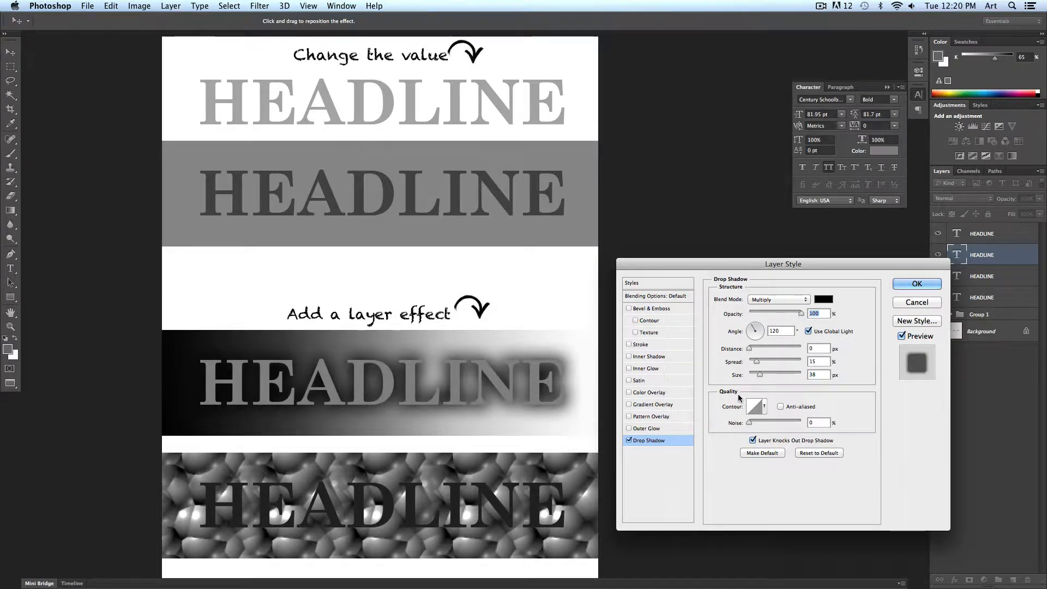
{"action": "left_click_drag", "start_coordinate": [763, 377], "coordinate": [759, 375]}
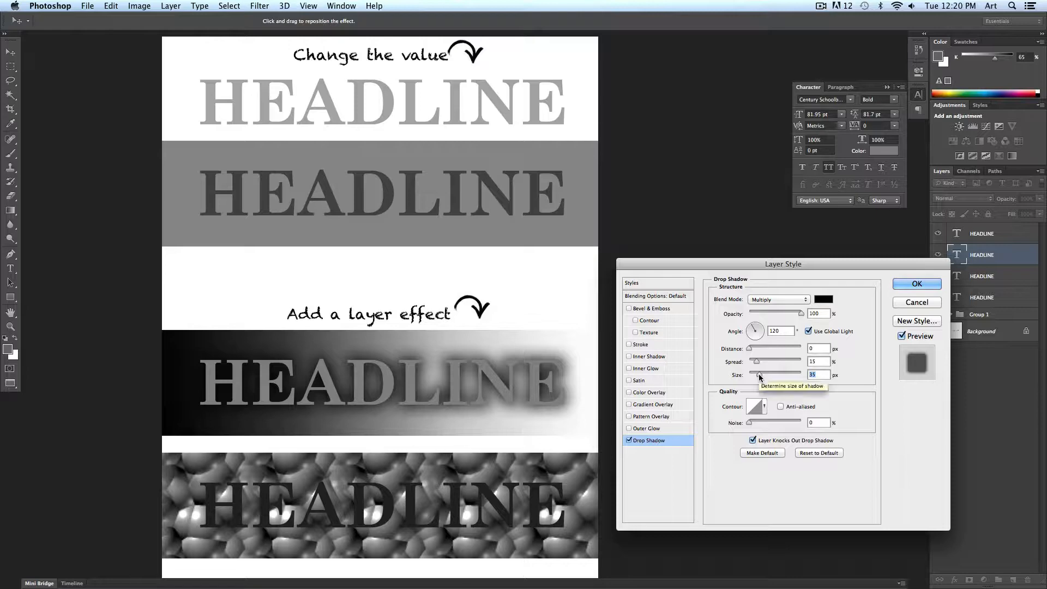
Step: Turn off the gradient headline's drop shadow and try a 4 px white outside stroke instead
{"action": "left_click", "coordinate": [628, 440]}
{"action": "left_click", "coordinate": [641, 344]}
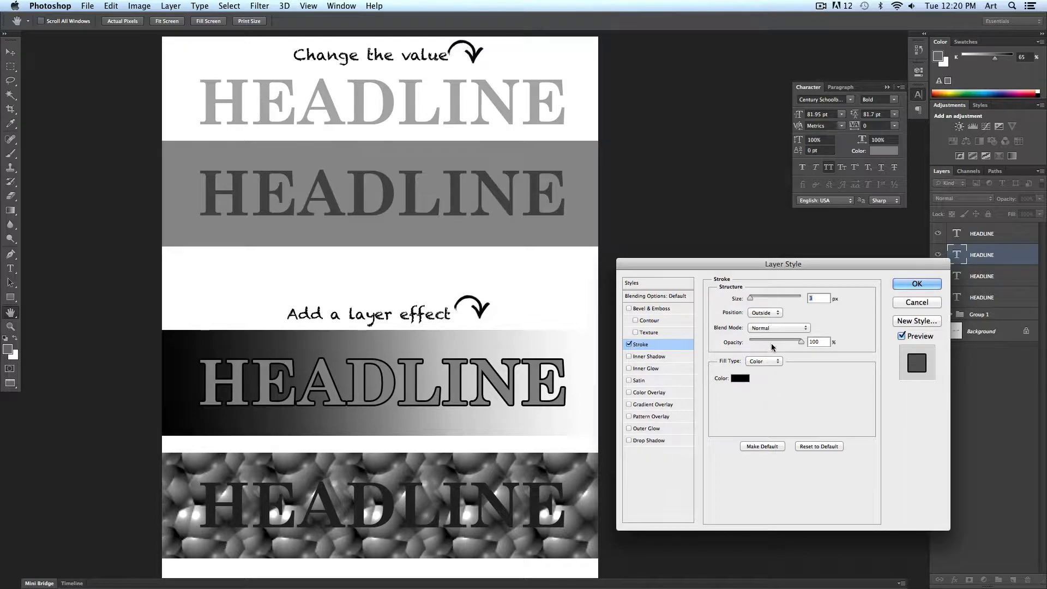
{"action": "left_click_drag", "start_coordinate": [753, 303], "coordinate": [751, 302]}
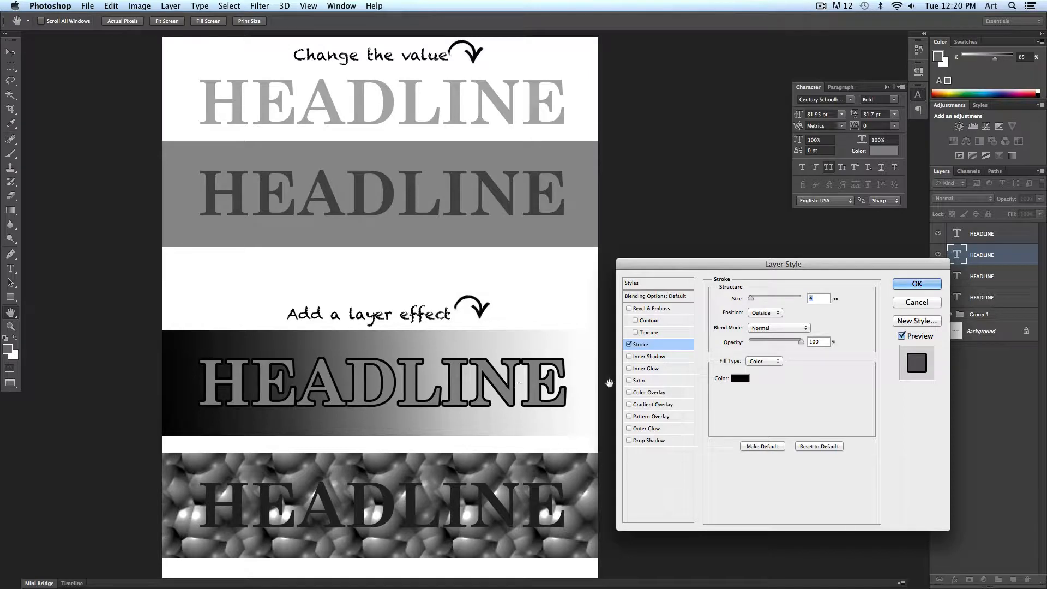
{"action": "left_click", "coordinate": [741, 379]}
{"action": "left_click_drag", "start_coordinate": [306, 527], "coordinate": [304, 392]}
{"action": "left_click", "coordinate": [550, 387]}
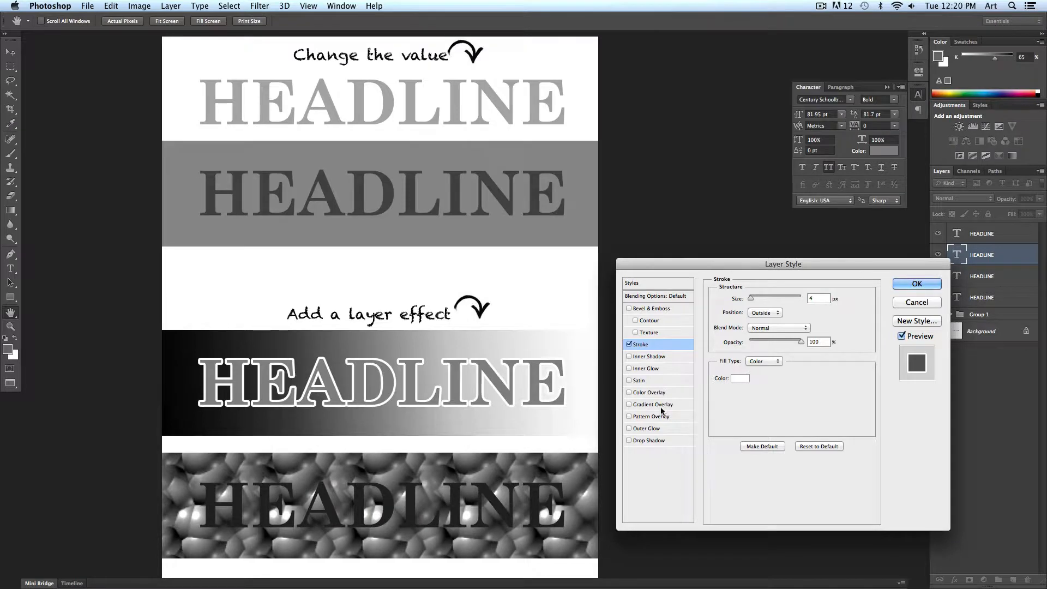
Step: Try combining the stroke with a drop shadow of 3 px distance, 11% spread and 27 px size, and discard the layer style
{"action": "left_click", "coordinate": [648, 440]}
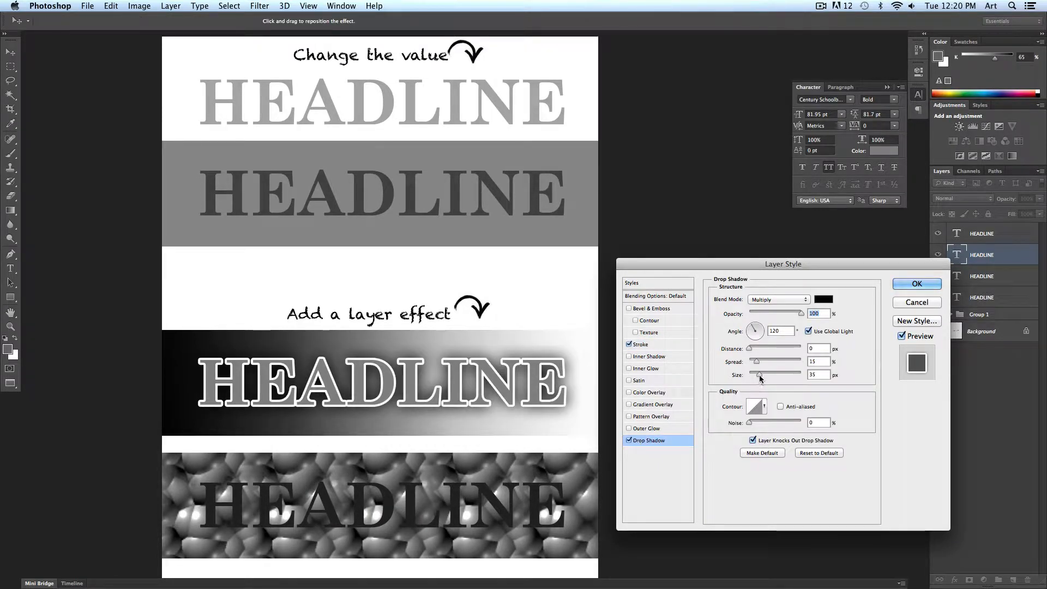
{"action": "mouse_move", "coordinate": [759, 374]}
{"action": "left_mouse_down"}
{"action": "mouse_move", "coordinate": [751, 350]}
{"action": "mouse_move", "coordinate": [758, 376]}
{"action": "left_mouse_up"}
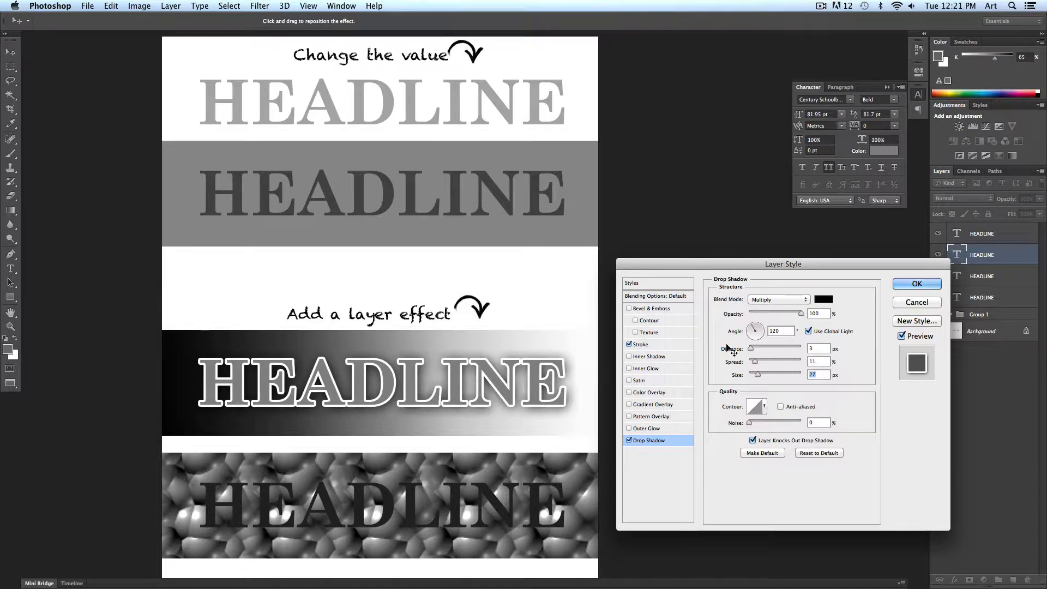
{"action": "left_click", "coordinate": [911, 302]}
Step: Select the headline over the textured band and check its text color without changing it
{"action": "left_click", "coordinate": [454, 494]}
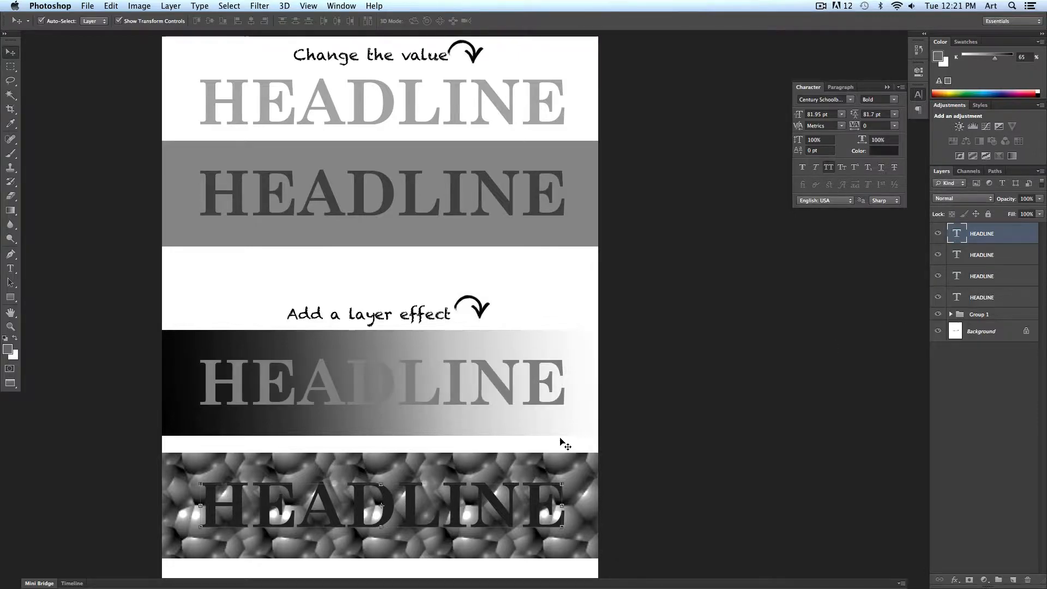
{"action": "scroll", "coordinate": [565, 444], "scroll_direction": "down", "scroll_amount": 5}
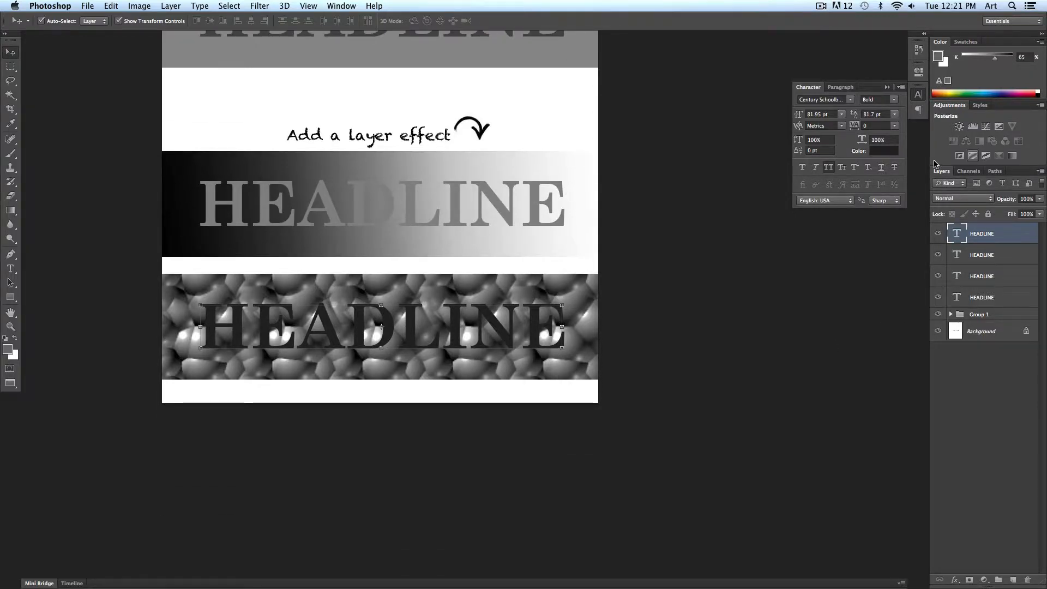
{"action": "left_click", "coordinate": [886, 151]}
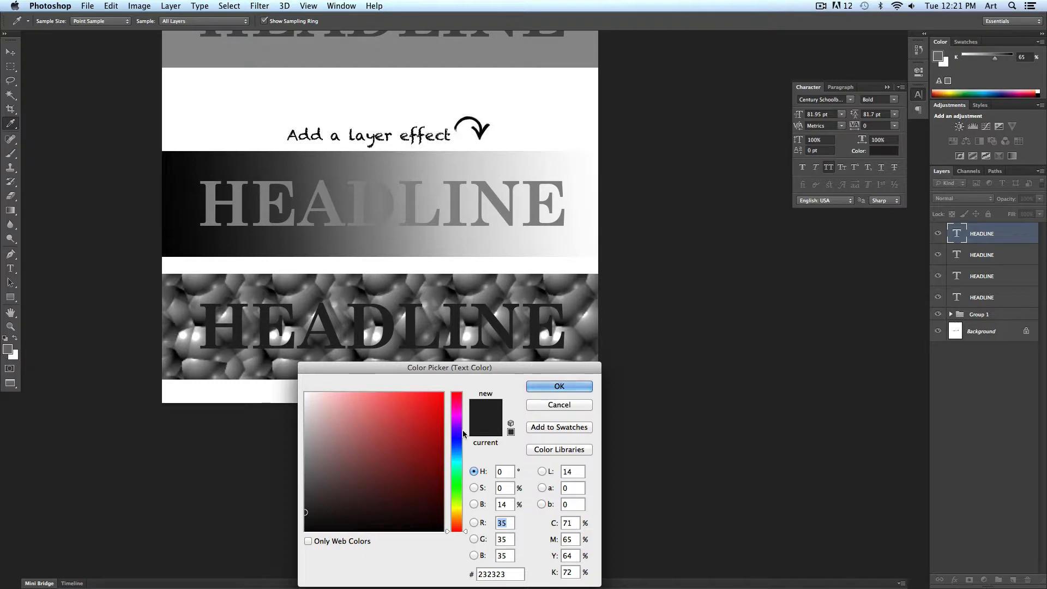
{"action": "left_click", "coordinate": [540, 404]}
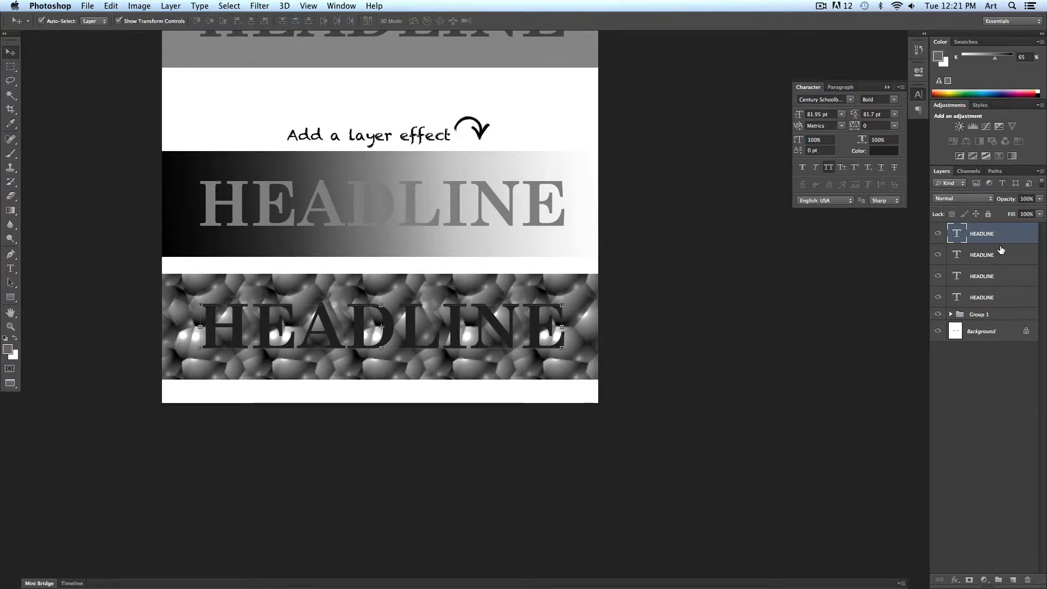
Step: Try a drop shadow with 5% spread and 18 px size on the headline over the textured band, and turn it off
{"action": "double_click", "coordinate": [1015, 236]}
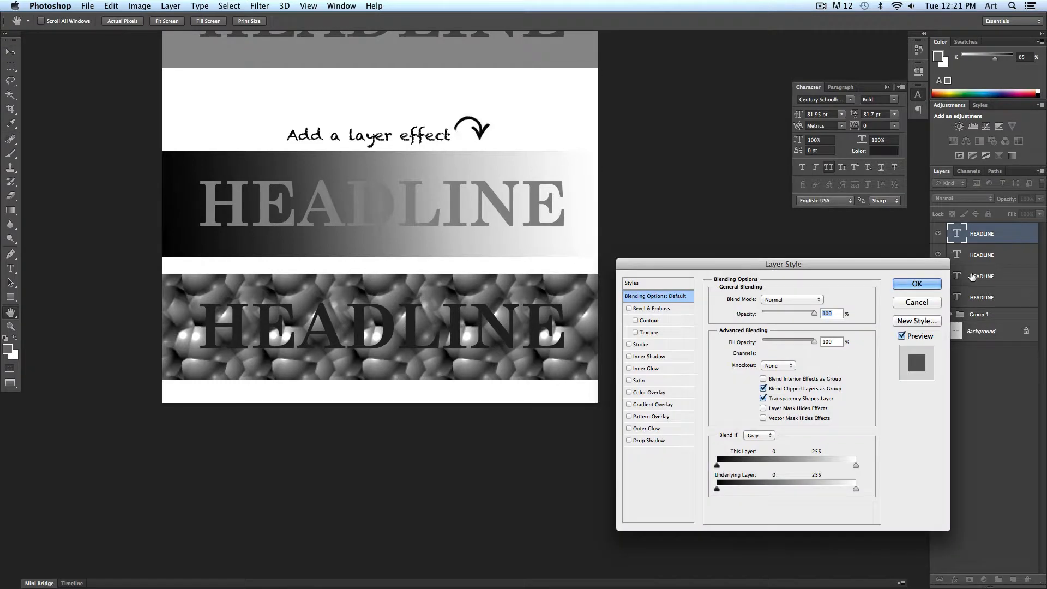
{"action": "left_click_drag", "start_coordinate": [819, 255], "coordinate": [816, 175]}
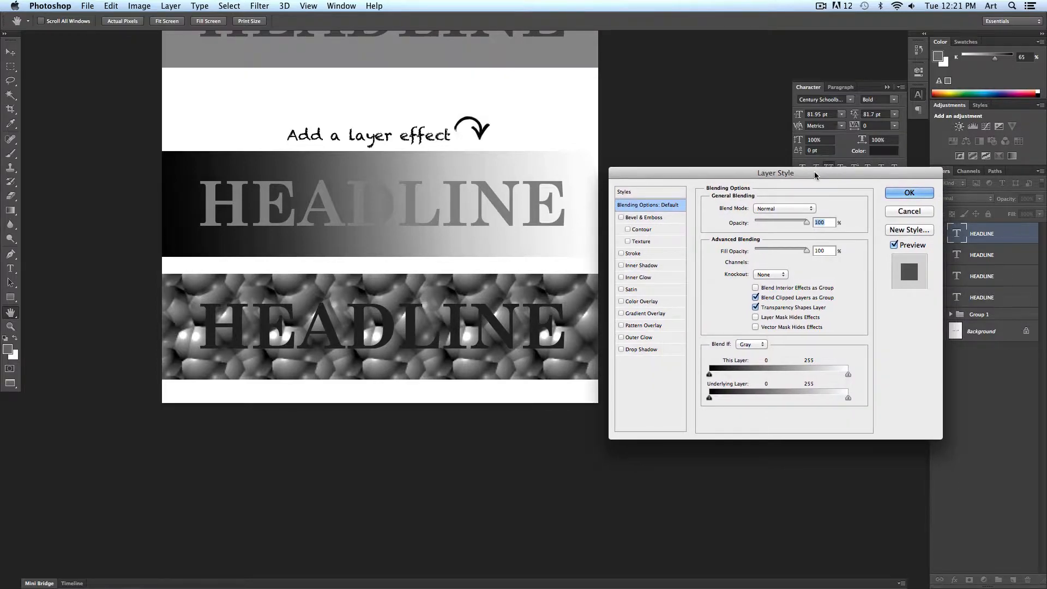
{"action": "left_click", "coordinate": [641, 350]}
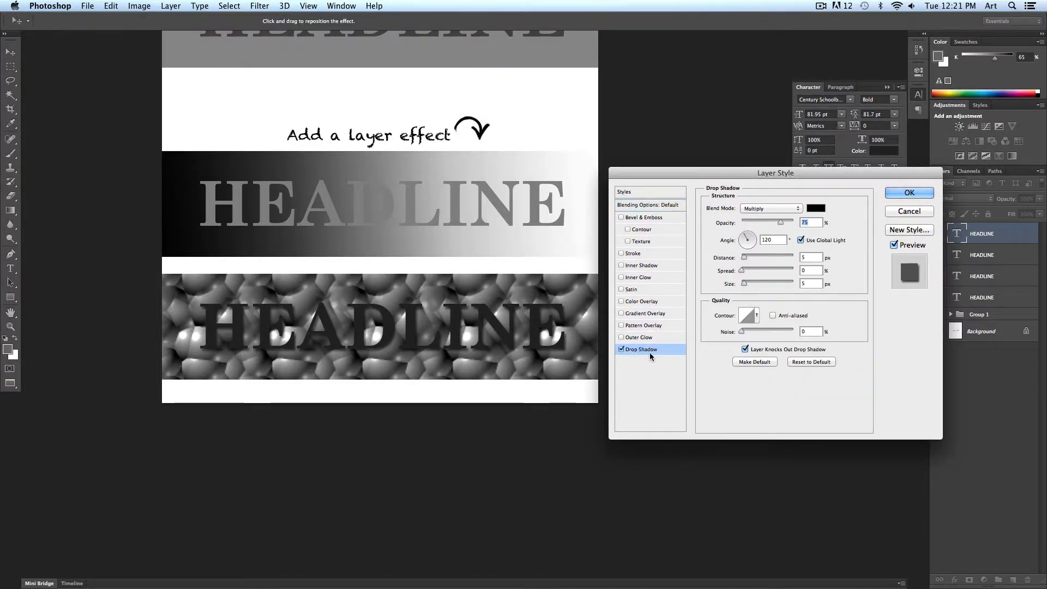
{"action": "mouse_move", "coordinate": [745, 284]}
{"action": "left_mouse_down"}
{"action": "mouse_move", "coordinate": [759, 269]}
{"action": "mouse_move", "coordinate": [747, 270]}
{"action": "left_mouse_up"}
{"action": "type", "text": "5"}
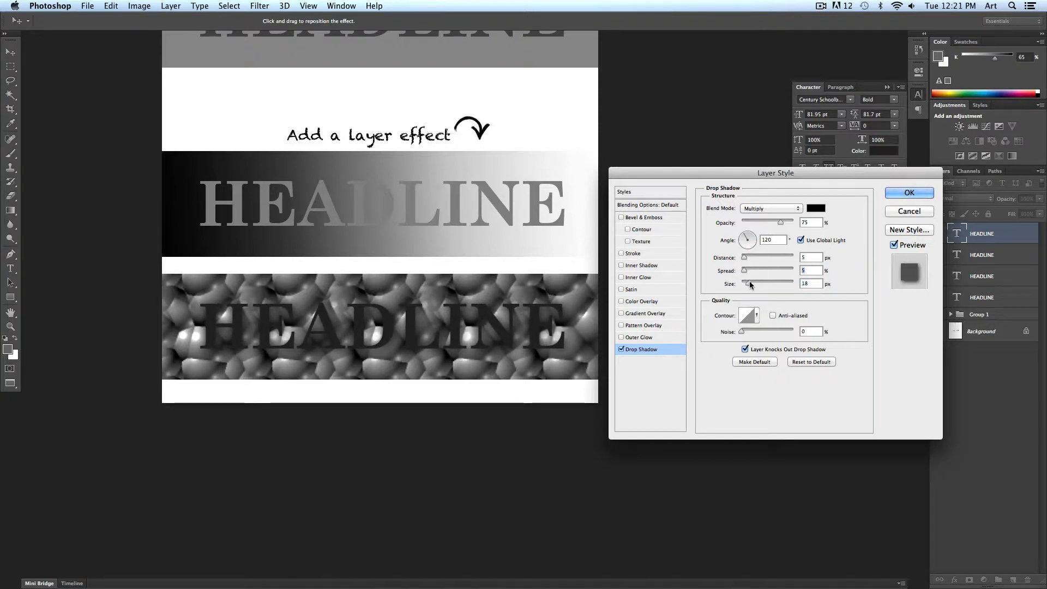
{"action": "left_click", "coordinate": [621, 349]}
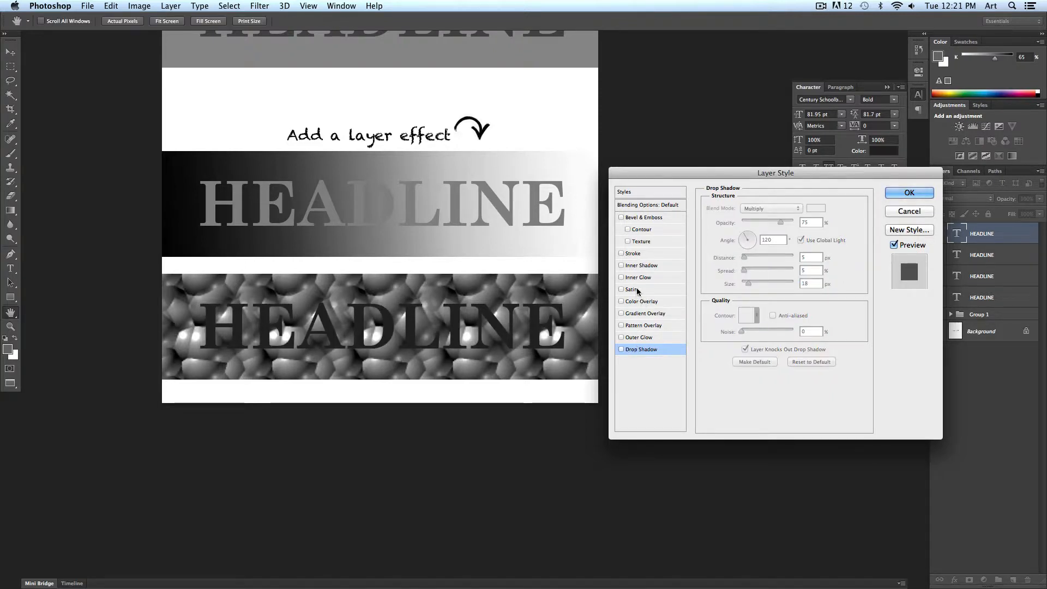
Step: Try a 3 px white outside stroke on the headline over the textured band, and turn it off
{"action": "left_click", "coordinate": [634, 253]}
{"action": "left_click", "coordinate": [736, 284]}
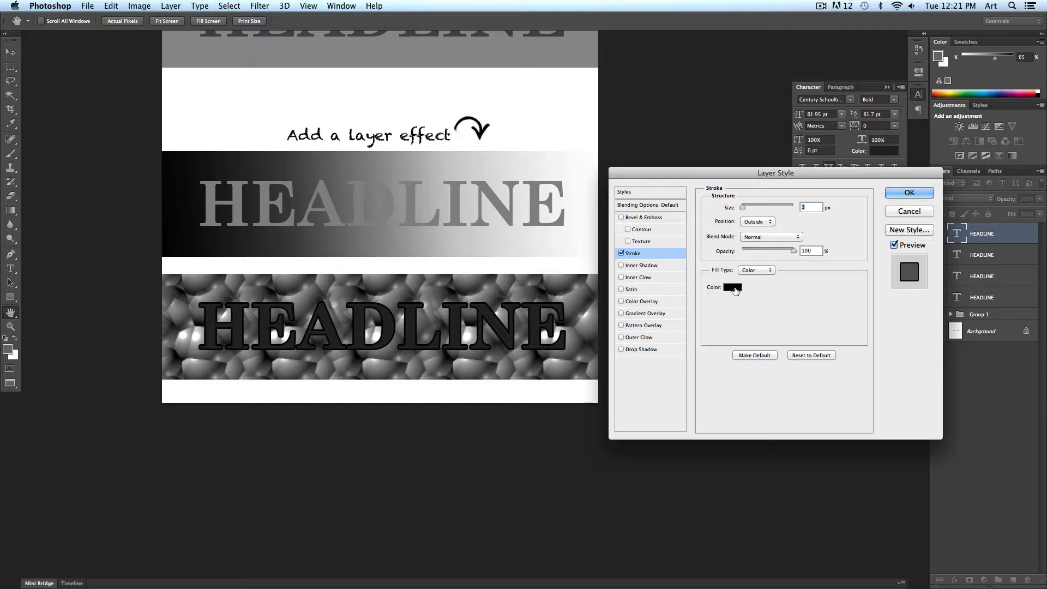
{"action": "left_click", "coordinate": [286, 361]}
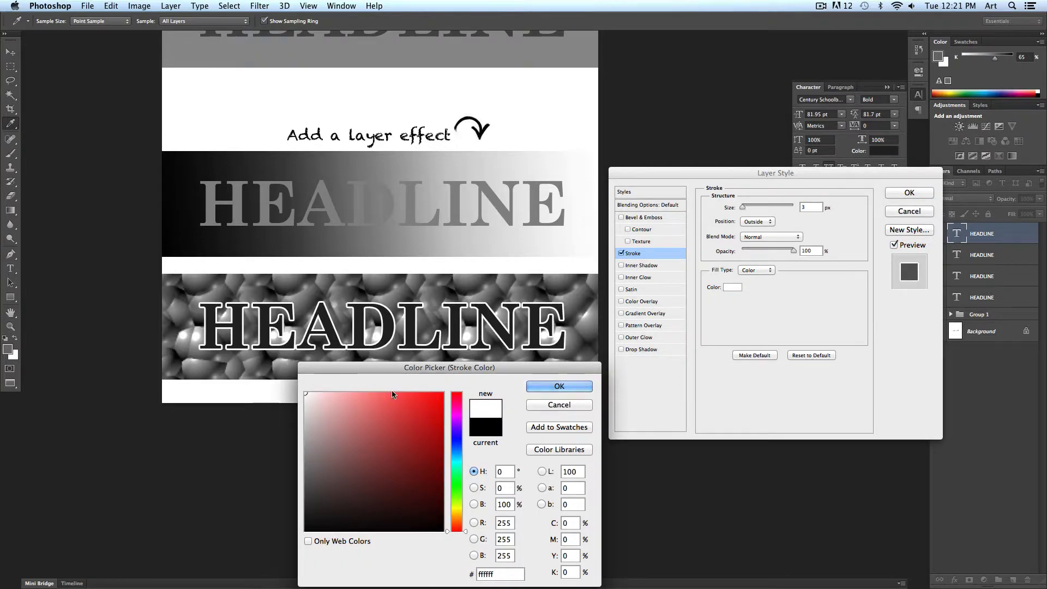
{"action": "left_click", "coordinate": [561, 406]}
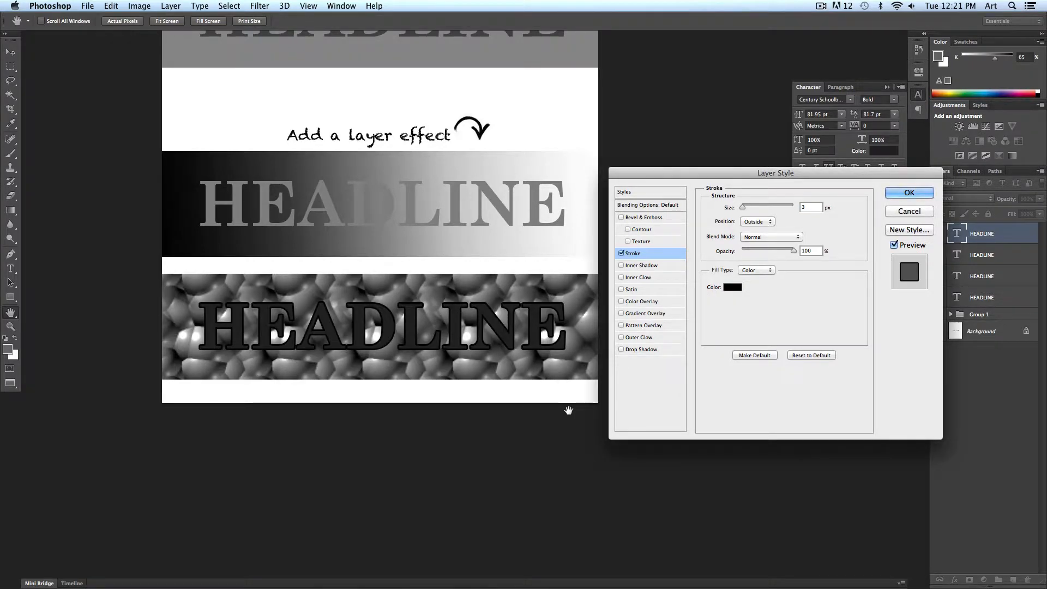
{"action": "left_click", "coordinate": [621, 253]}
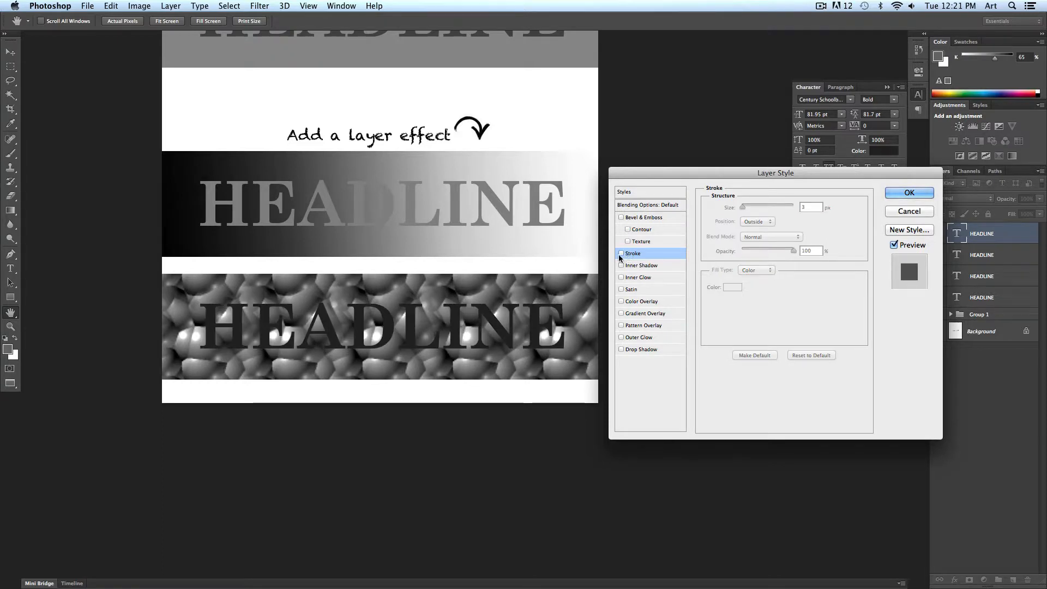
Step: Try an outer glow with 9% spread and 16 px size on the textured headline, and discard the layer style
{"action": "left_click", "coordinate": [647, 338]}
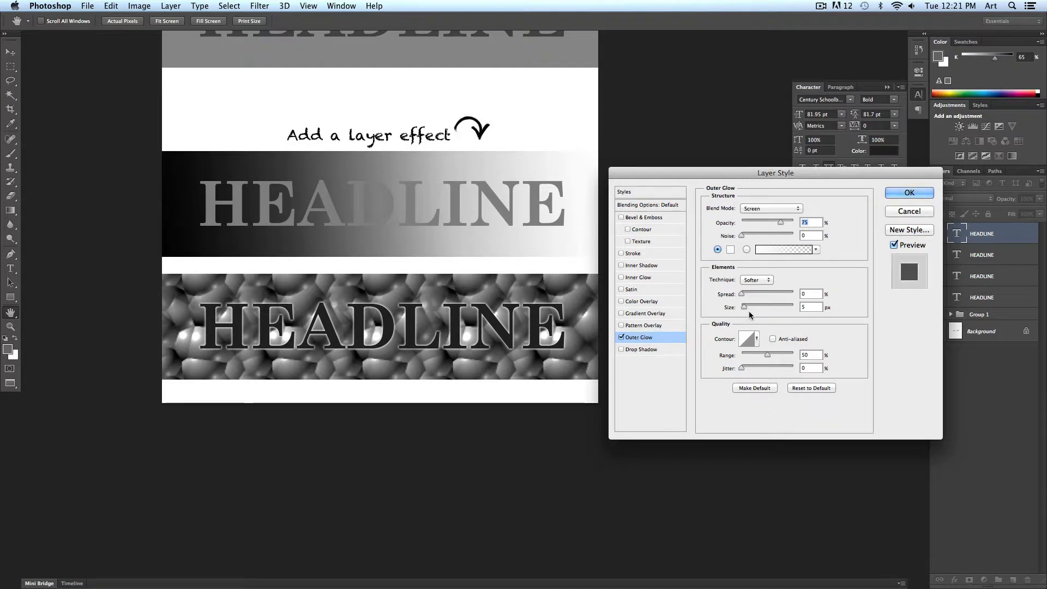
{"action": "mouse_move", "coordinate": [744, 306]}
{"action": "left_mouse_down"}
{"action": "mouse_move", "coordinate": [742, 294]}
{"action": "mouse_move", "coordinate": [748, 308]}
{"action": "left_mouse_up"}
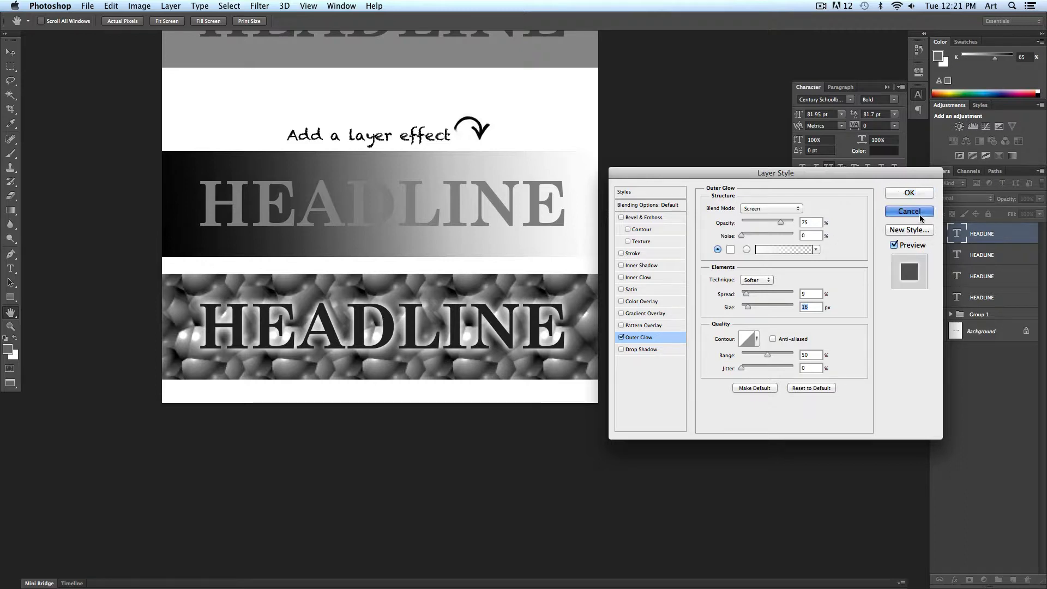
{"action": "left_click", "coordinate": [909, 193]}
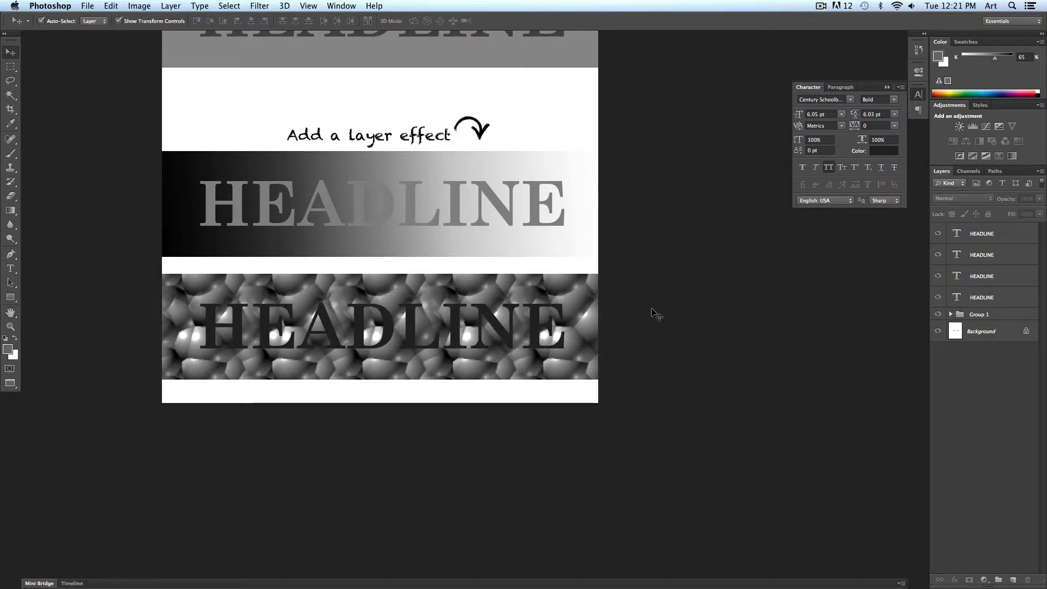
Step: Close ContrastExercise1.psd without saving the changes
{"action": "scroll", "coordinate": [656, 315], "scroll_direction": "up", "scroll_amount": 5}
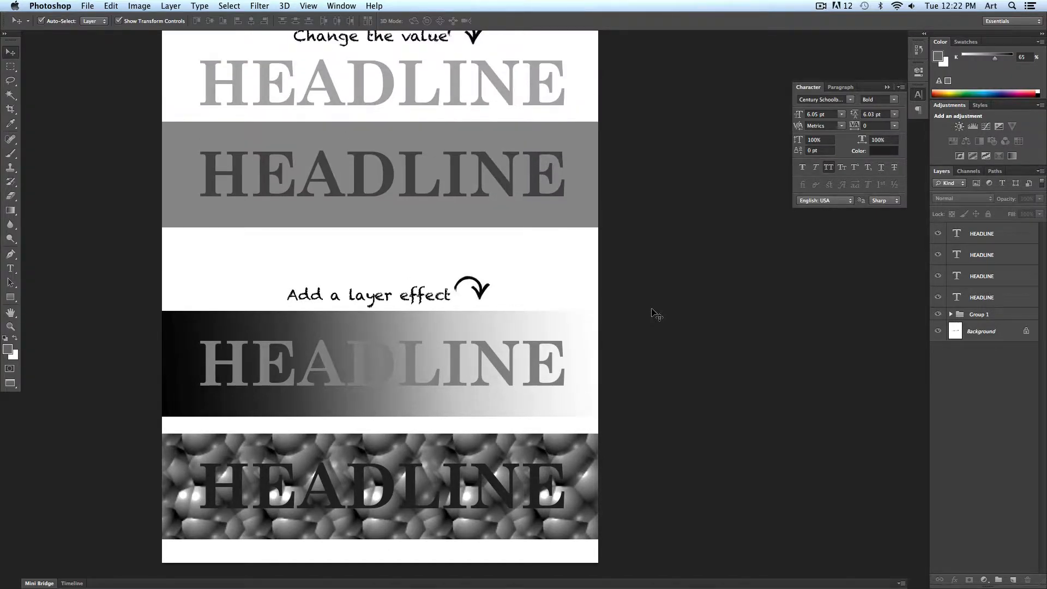
{"action": "key", "text": "f"}
{"action": "key", "text": "f"}
{"action": "key", "text": "f"}
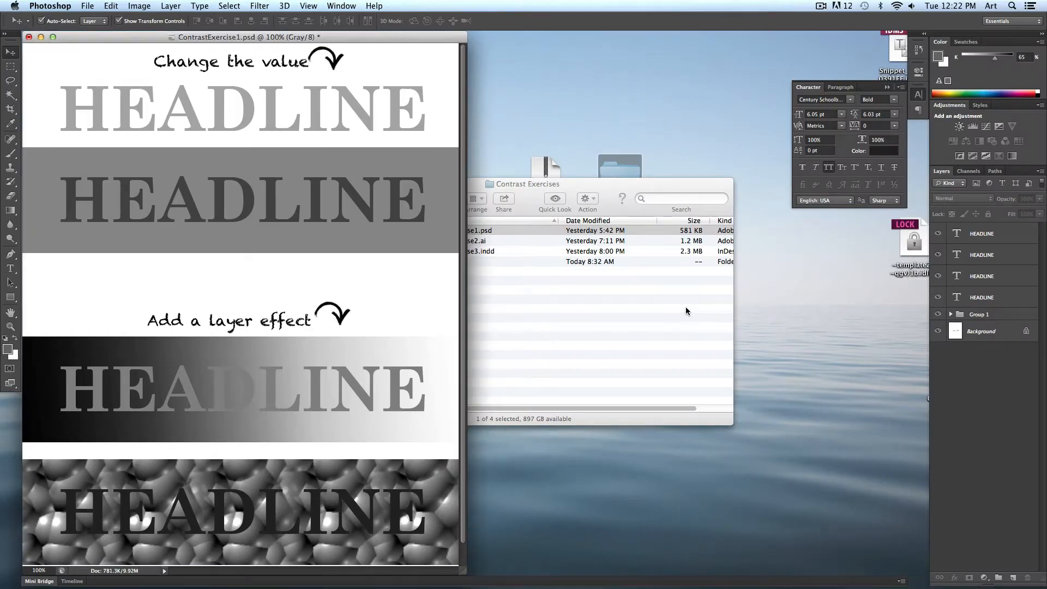
{"action": "key", "text": "super+w"}
{"action": "left_click", "coordinate": [487, 206]}
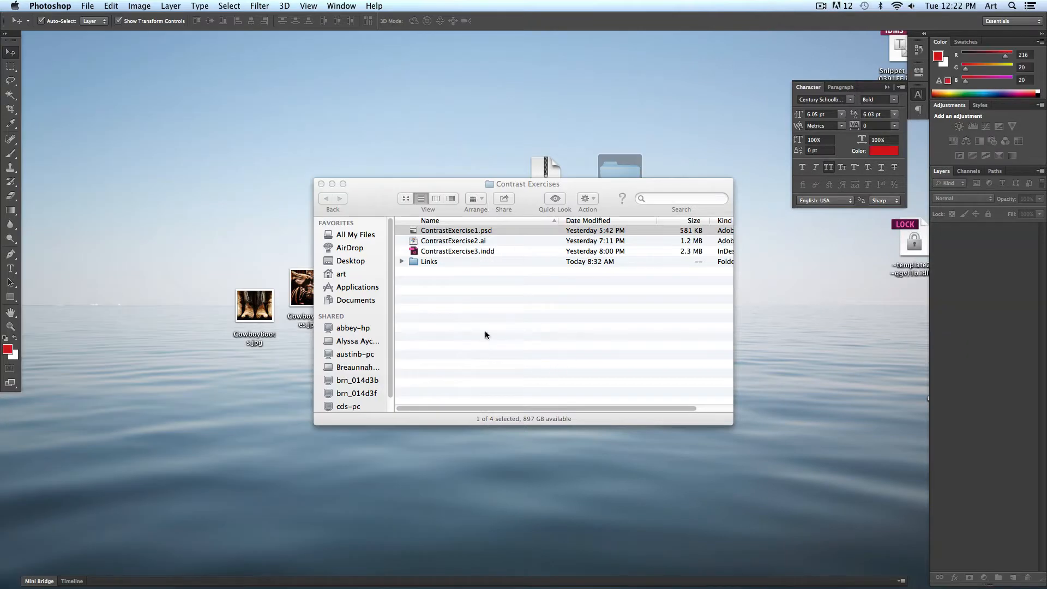
Step: Quit Photoshop and open ContrastExercise2.ai from the Contrast Exercises folder in Illustrator
{"action": "key", "text": "super+q"}
{"action": "left_click", "coordinate": [500, 241]}
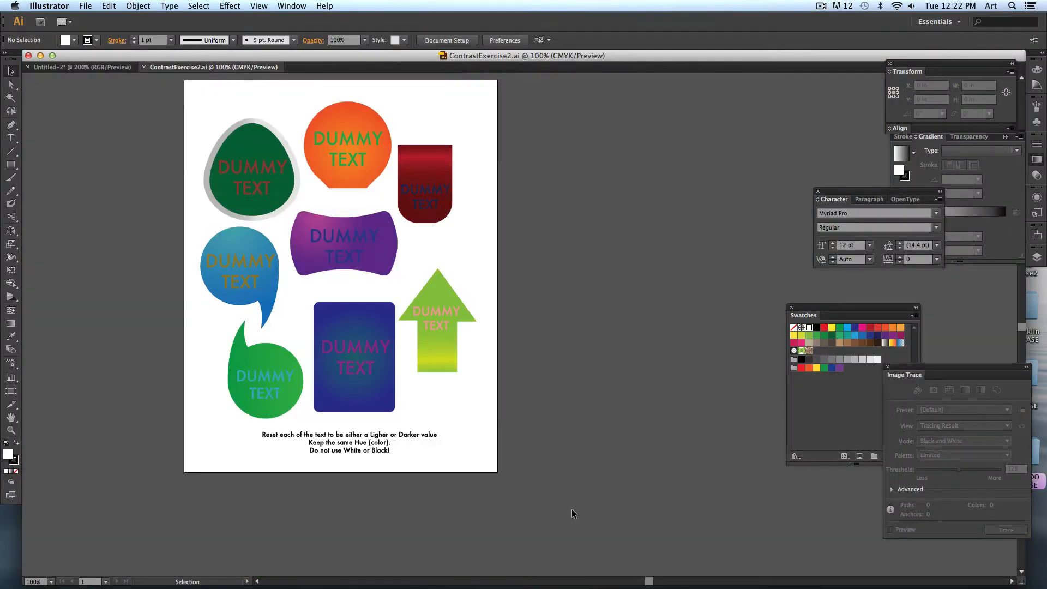
{"action": "left_click_drag", "start_coordinate": [387, 216], "coordinate": [458, 290]}
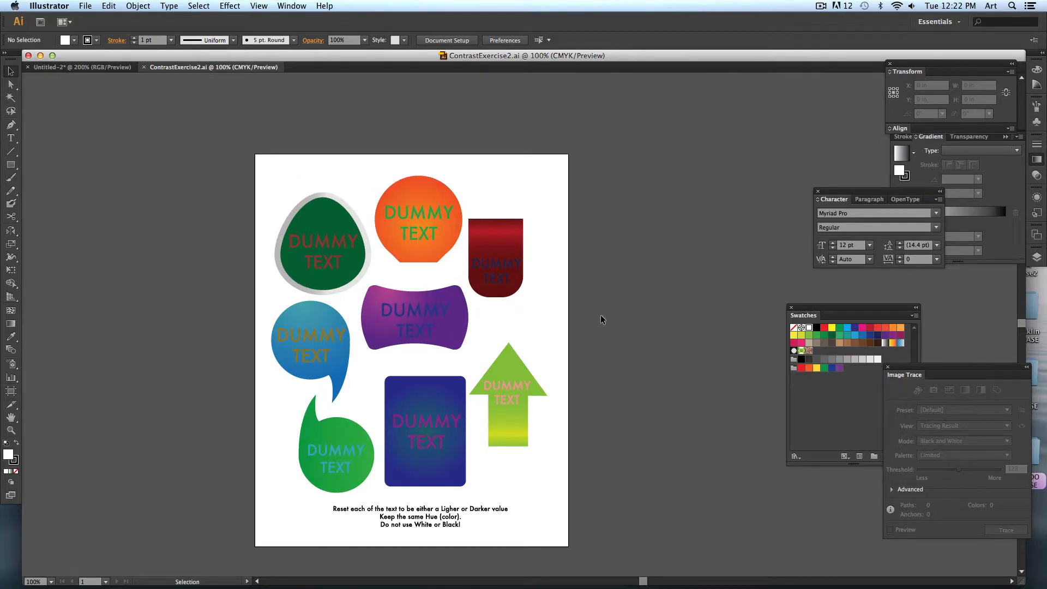
{"action": "key", "text": "super+0"}
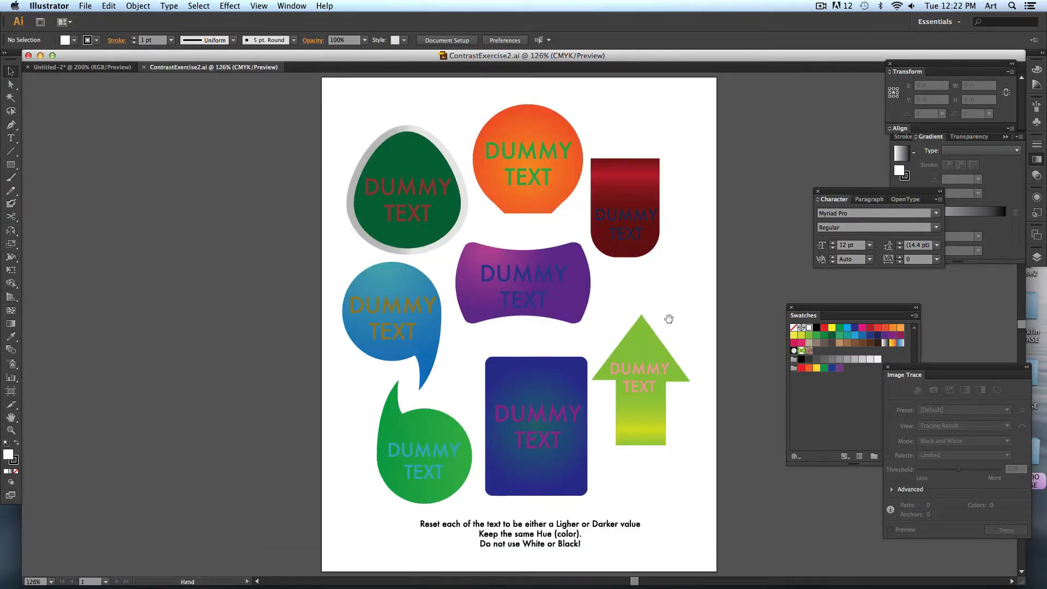
{"action": "left_click_drag", "start_coordinate": [669, 318], "coordinate": [542, 319]}
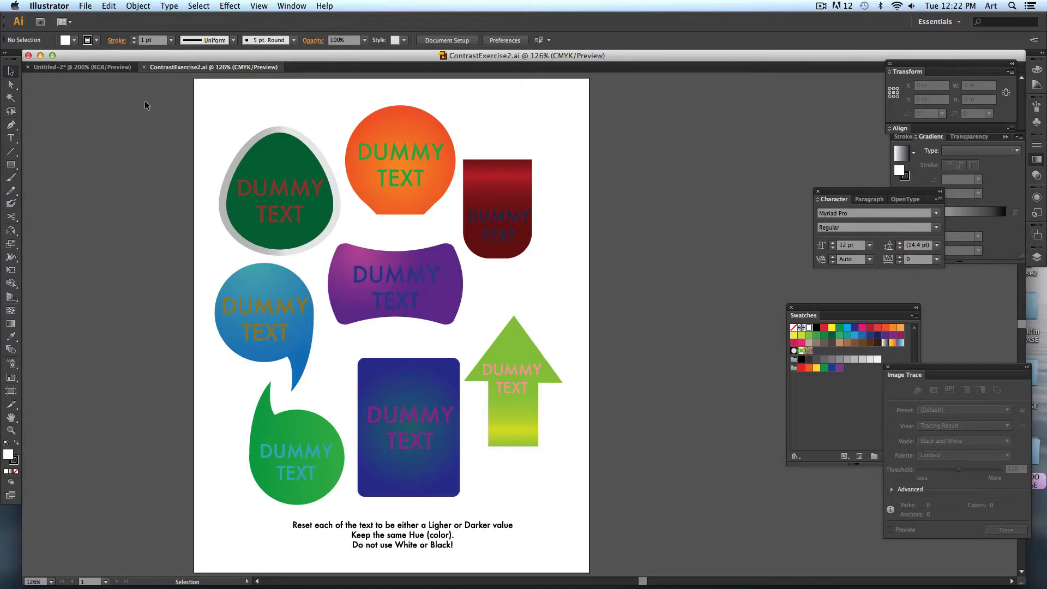
Step: Switch to the Untitled-2 document and check the yellow square's fill color without changing it
{"action": "left_click", "coordinate": [82, 67]}
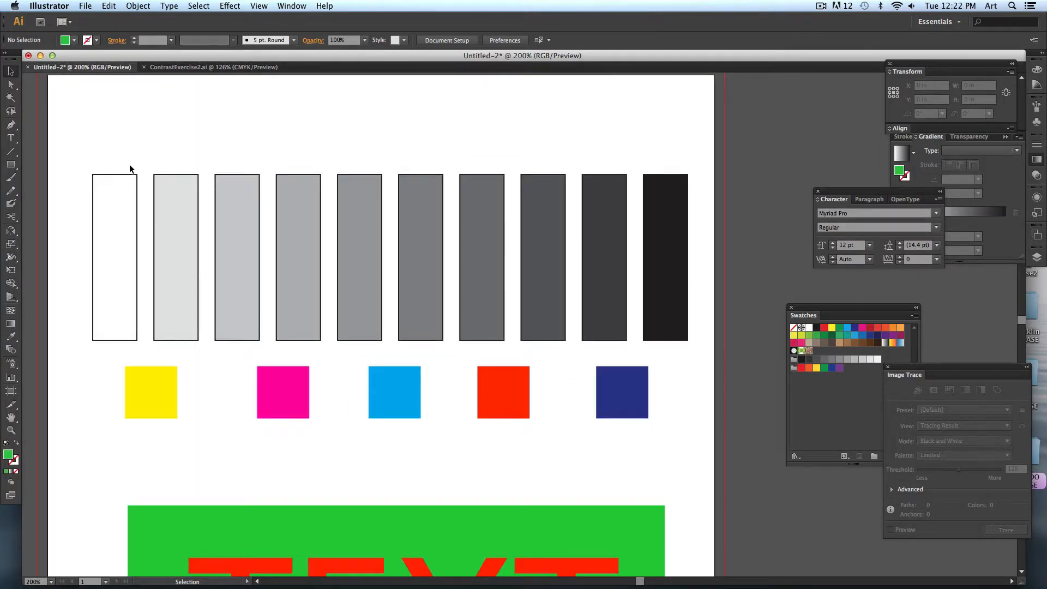
{"action": "left_click_drag", "start_coordinate": [147, 162], "coordinate": [164, 155]}
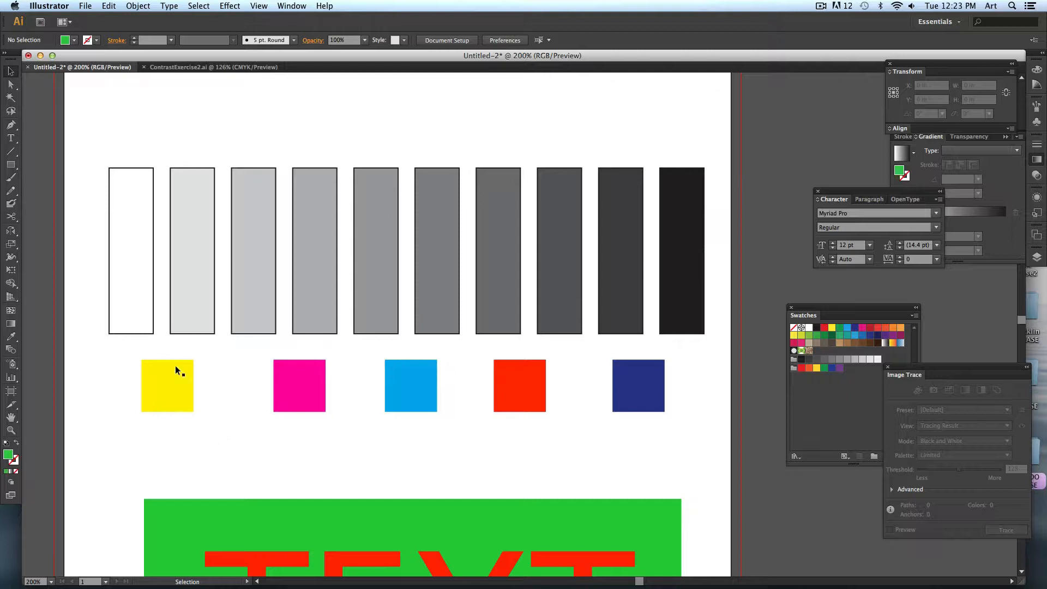
{"action": "left_click", "coordinate": [169, 400]}
{"action": "left_click_drag", "start_coordinate": [171, 400], "coordinate": [183, 403]}
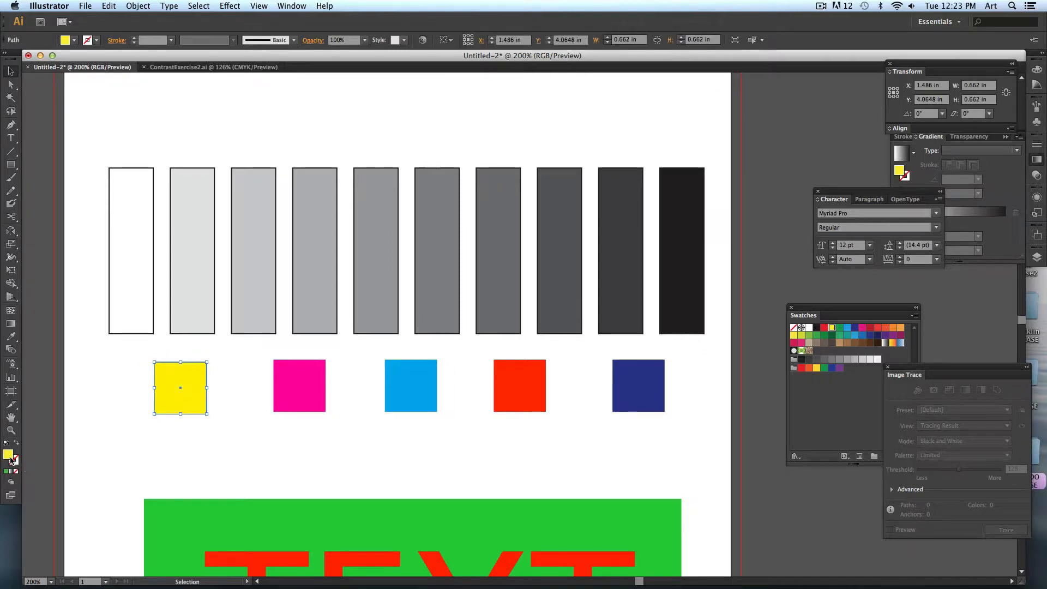
{"action": "double_click", "coordinate": [8, 454]}
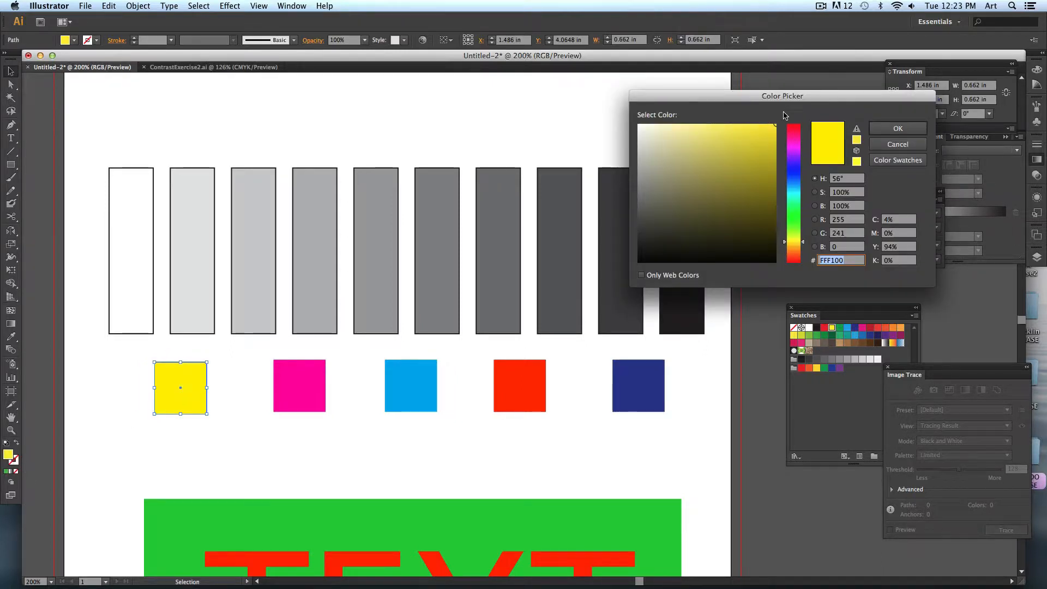
{"action": "left_click", "coordinate": [887, 145]}
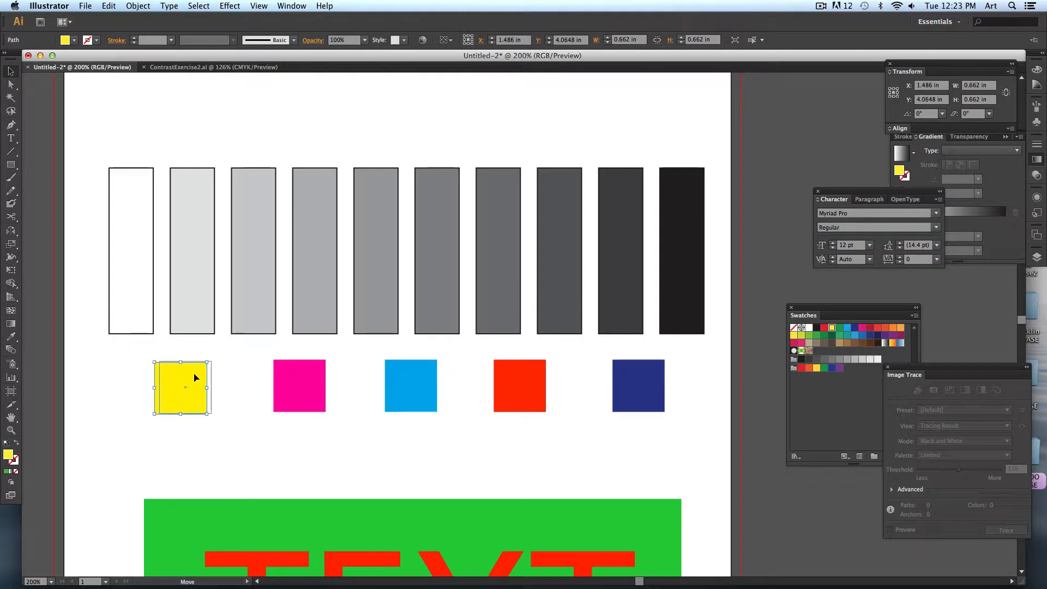
Step: Compare values by placing the yellow square on the second-lightest bar and the magenta square over the fourth and fifth bars
{"action": "left_click_drag", "start_coordinate": [189, 395], "coordinate": [218, 297]}
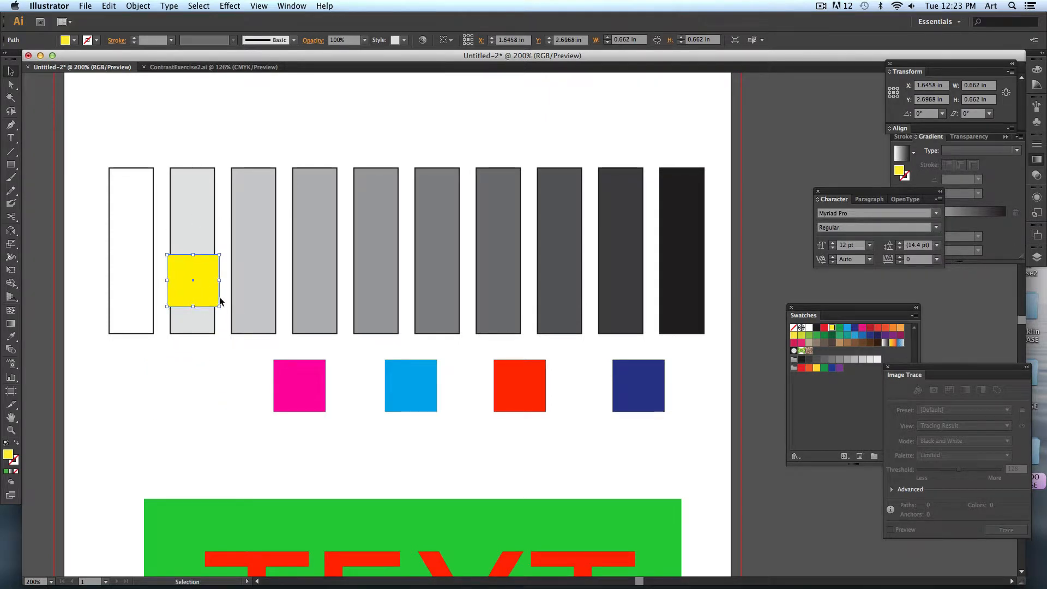
{"action": "left_click", "coordinate": [195, 397]}
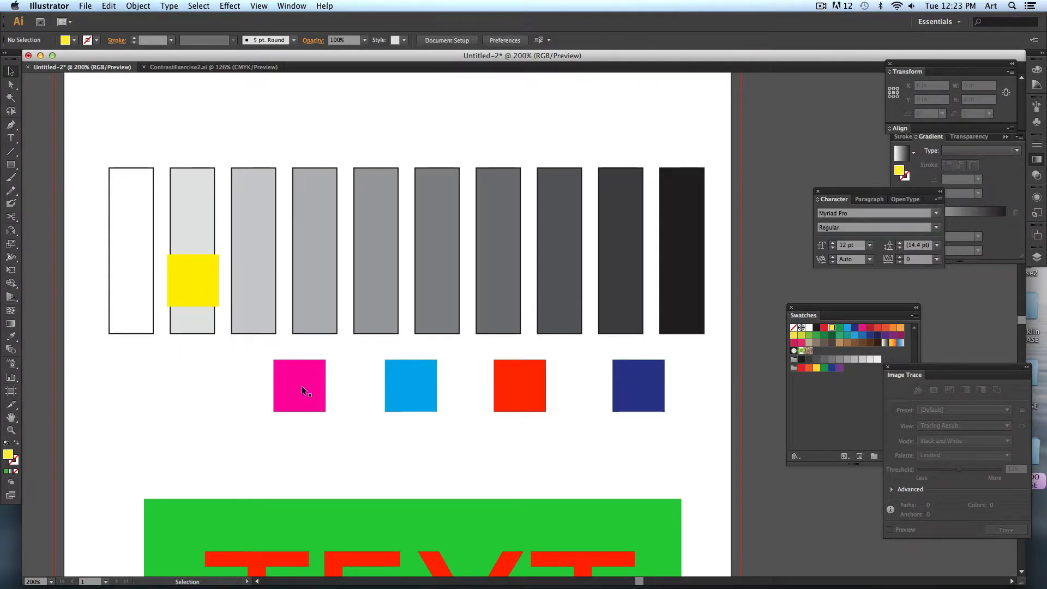
{"action": "left_click_drag", "start_coordinate": [302, 385], "coordinate": [373, 295]}
{"action": "left_click", "coordinate": [346, 391]}
Step: Move the yellow square onto the fifth gray bar, overlapping the magenta square, and bring it to the front
{"action": "left_click_drag", "start_coordinate": [190, 281], "coordinate": [375, 302]}
{"action": "left_click", "coordinate": [308, 408]}
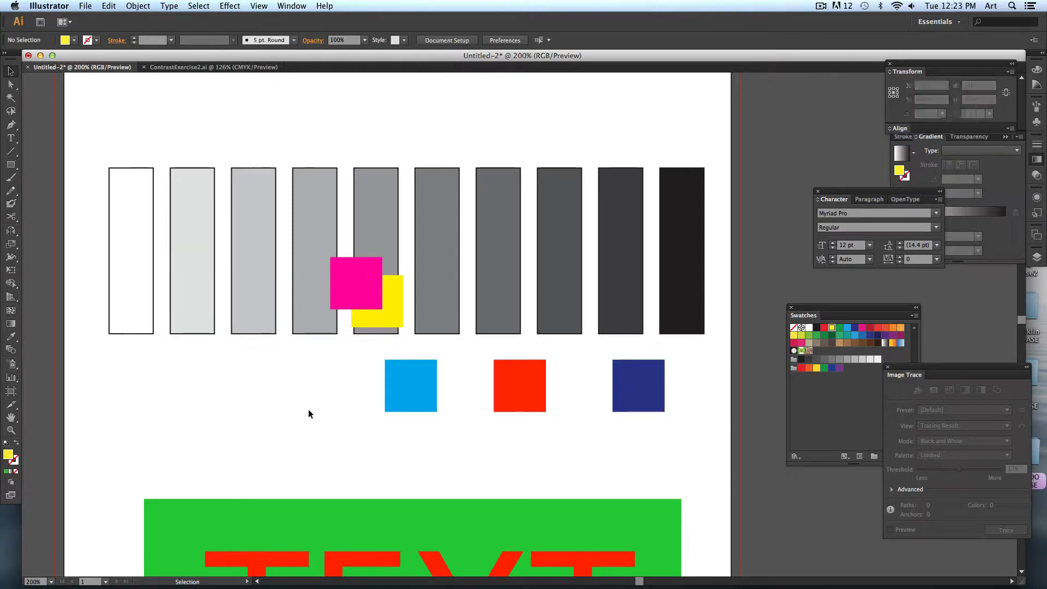
{"action": "left_click", "coordinate": [391, 294]}
{"action": "key", "text": "super+shift+bracketright"}
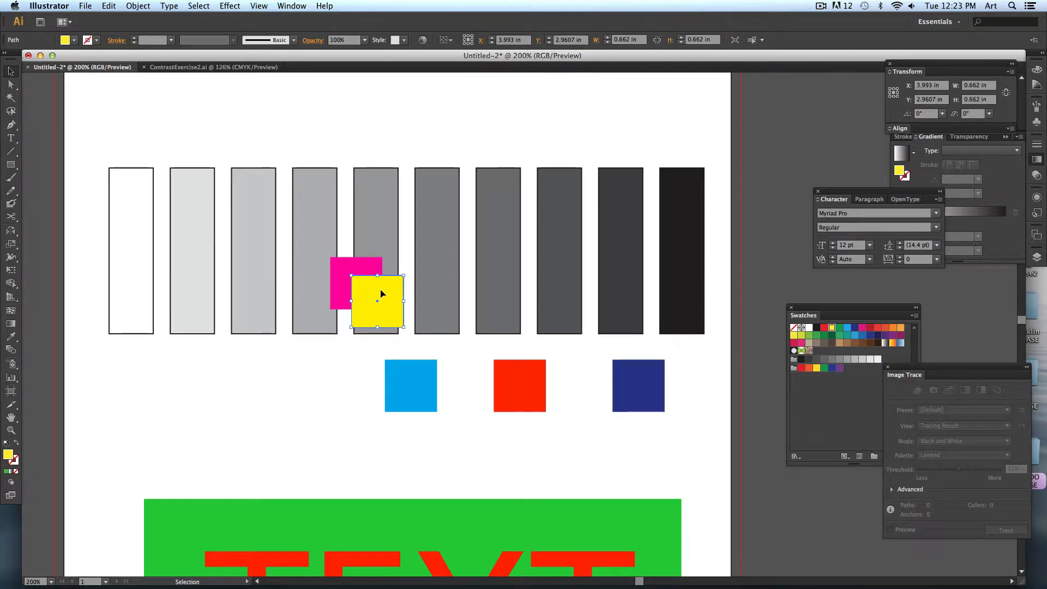
Step: Undo the square comparison moves and put the yellow square back in the row of color squares
{"action": "key", "text": "super+z"}
{"action": "key", "text": "super+z"}
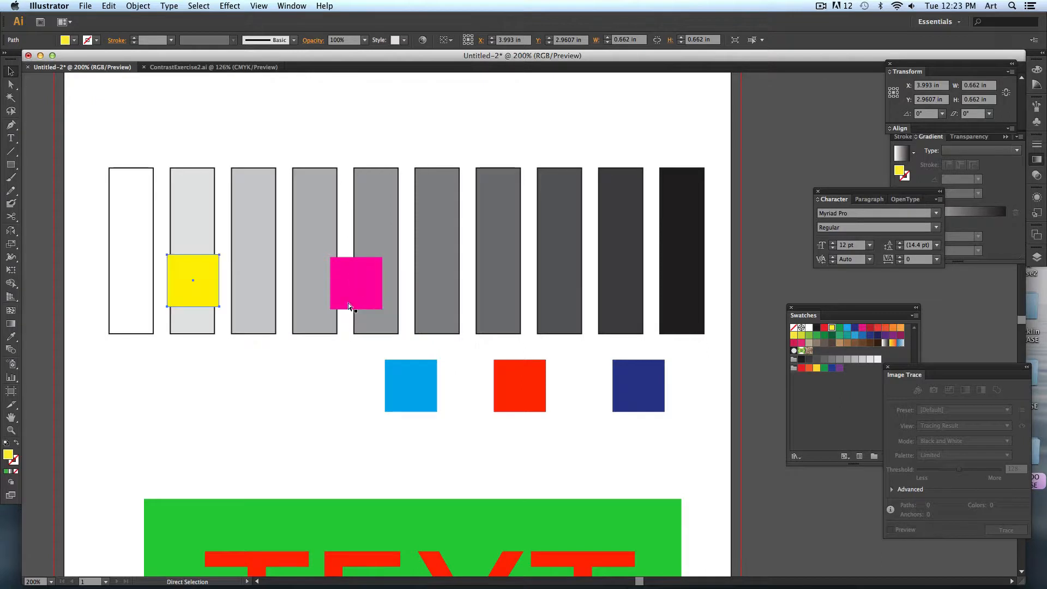
{"action": "key", "text": "super+z"}
{"action": "key", "text": "super+z"}
{"action": "key", "text": "super+z"}
{"action": "key", "text": "super+z"}
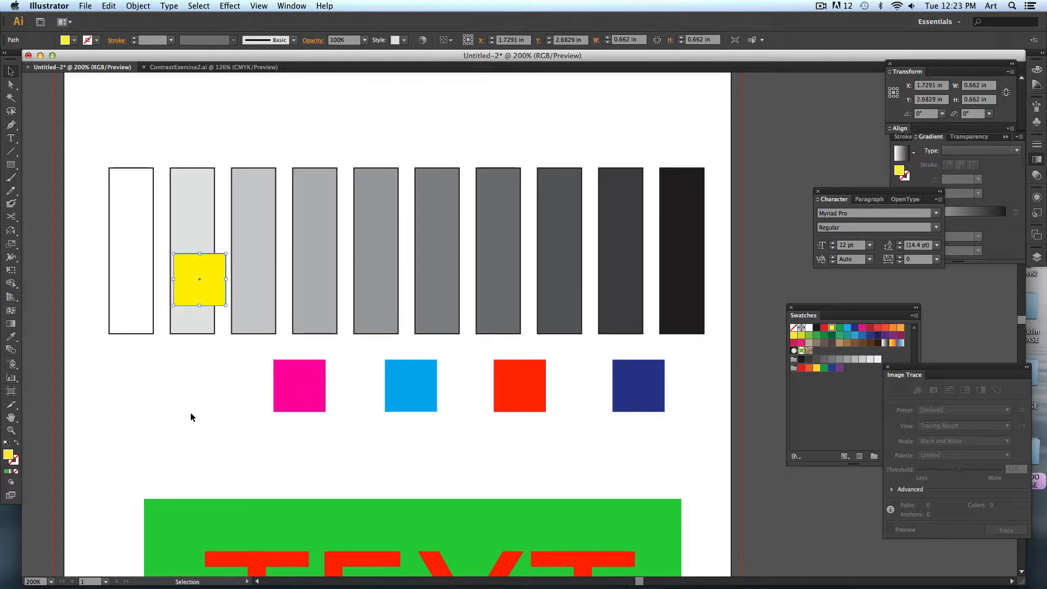
{"action": "left_click_drag", "start_coordinate": [199, 276], "coordinate": [196, 377]}
{"action": "left_click", "coordinate": [248, 390]}
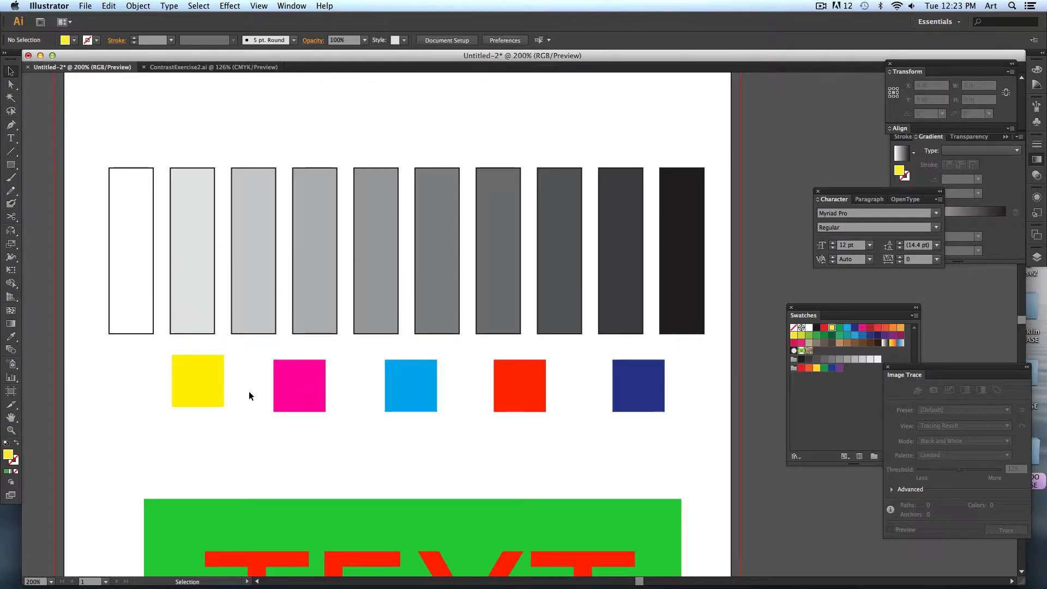
Step: Examine the red TEXT on the green rectangle at 400% magnification, with the interface panels temporarily hidden
{"action": "key", "text": "space"}
{"action": "left_click_drag", "start_coordinate": [403, 429], "coordinate": [385, 116]}
{"action": "key", "text": "super+0"}
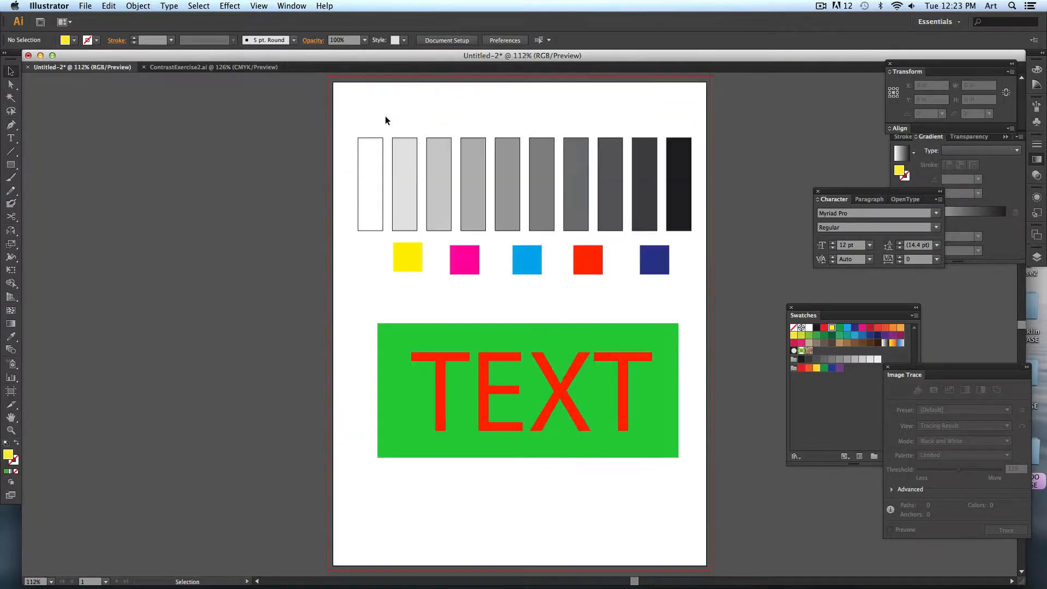
{"action": "key", "text": "super+plus"}
{"action": "key", "text": "super+plus"}
{"action": "key", "text": "super+plus"}
{"action": "key", "text": "super+plus"}
{"action": "key", "text": "space"}
{"action": "left_click_drag", "start_coordinate": [483, 454], "coordinate": [440, 257]}
{"action": "key", "text": "Tab"}
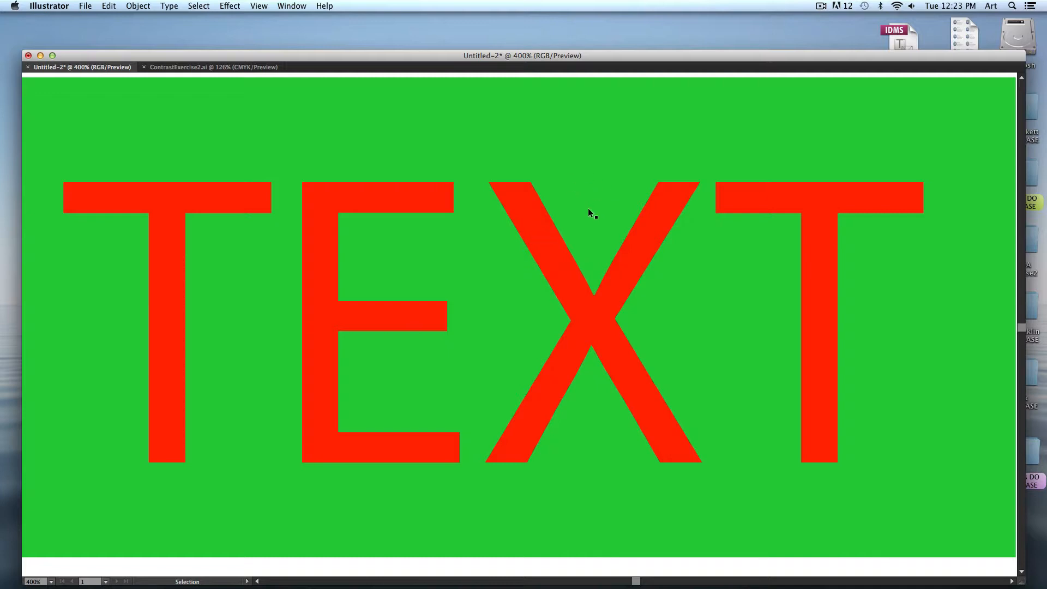
{"action": "key", "text": "Tab"}
Step: Try darkening the red TEXT lettering to a deep red, and undo the color change
{"action": "left_click", "coordinate": [538, 238]}
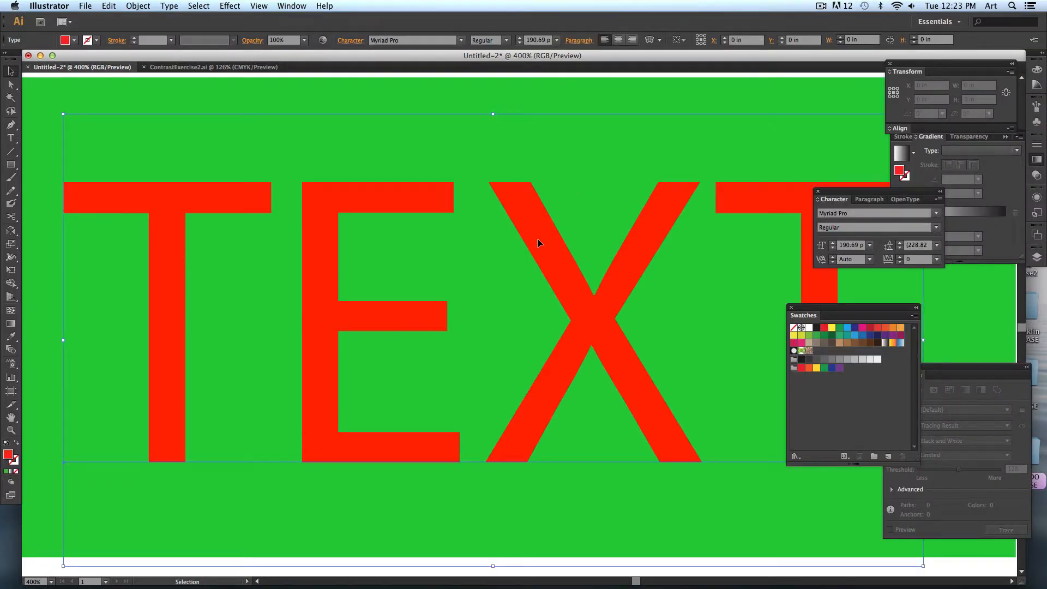
{"action": "double_click", "coordinate": [10, 455]}
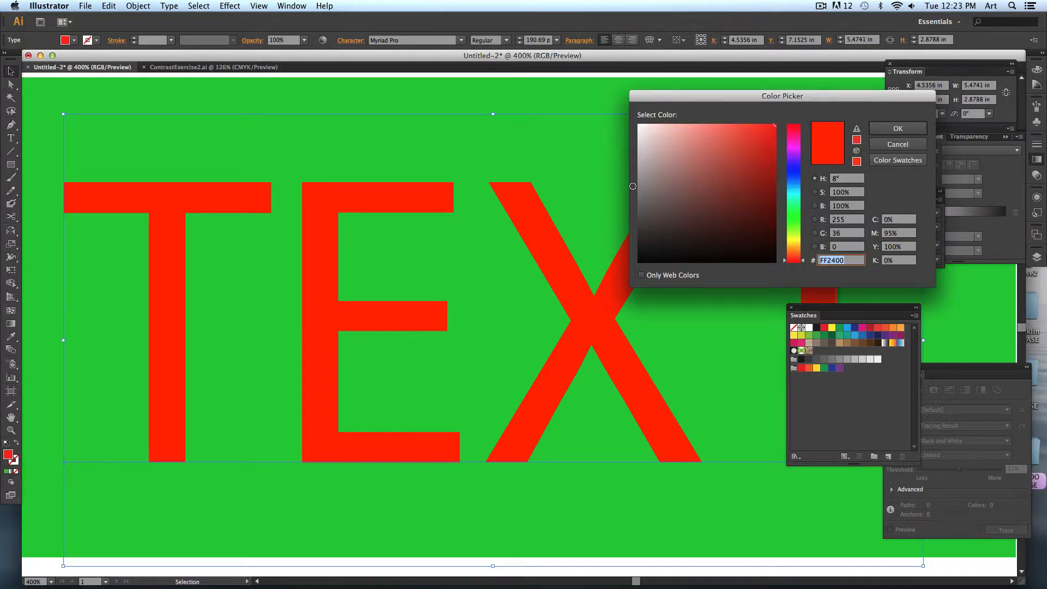
{"action": "left_click_drag", "start_coordinate": [773, 147], "coordinate": [774, 170]}
{"action": "key", "text": "Return"}
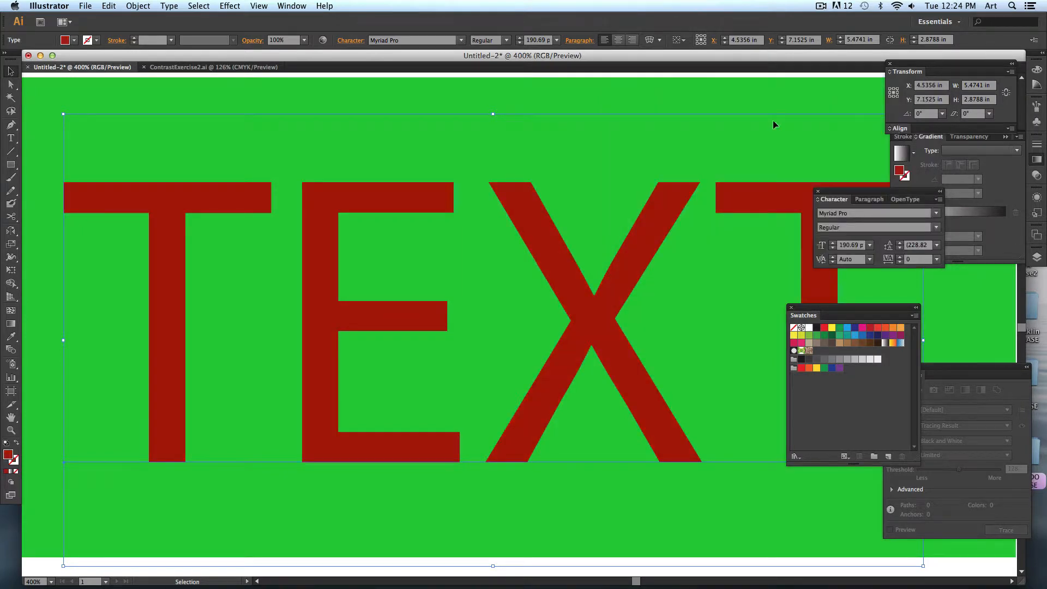
{"action": "left_click", "coordinate": [672, 97]}
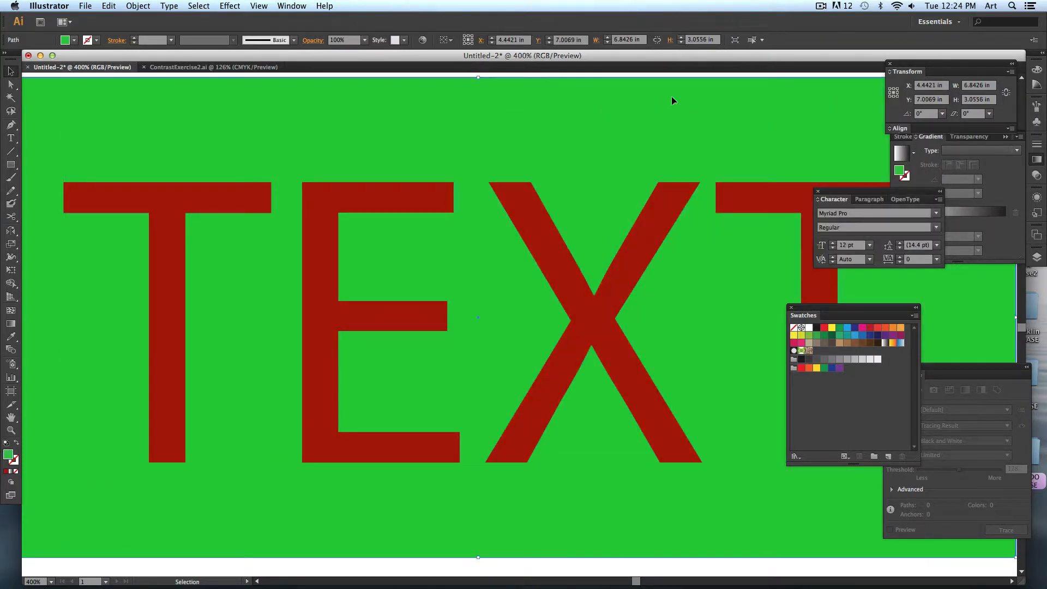
{"action": "key", "text": "f"}
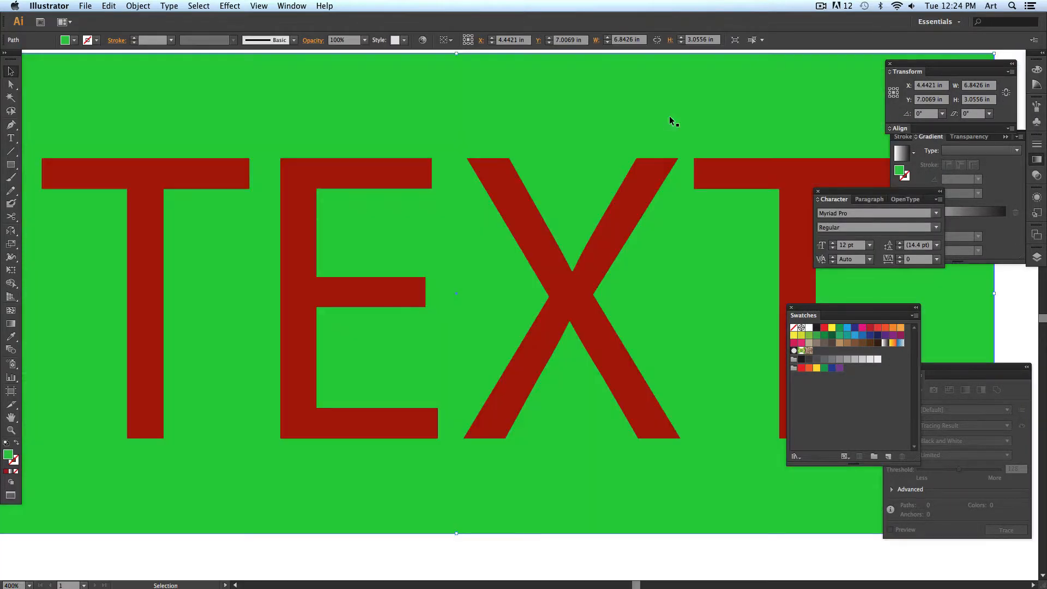
{"action": "key", "text": "super+z"}
Step: Darken the fill of the green rectangle behind the red TEXT to a deep green
{"action": "left_click", "coordinate": [151, 82]}
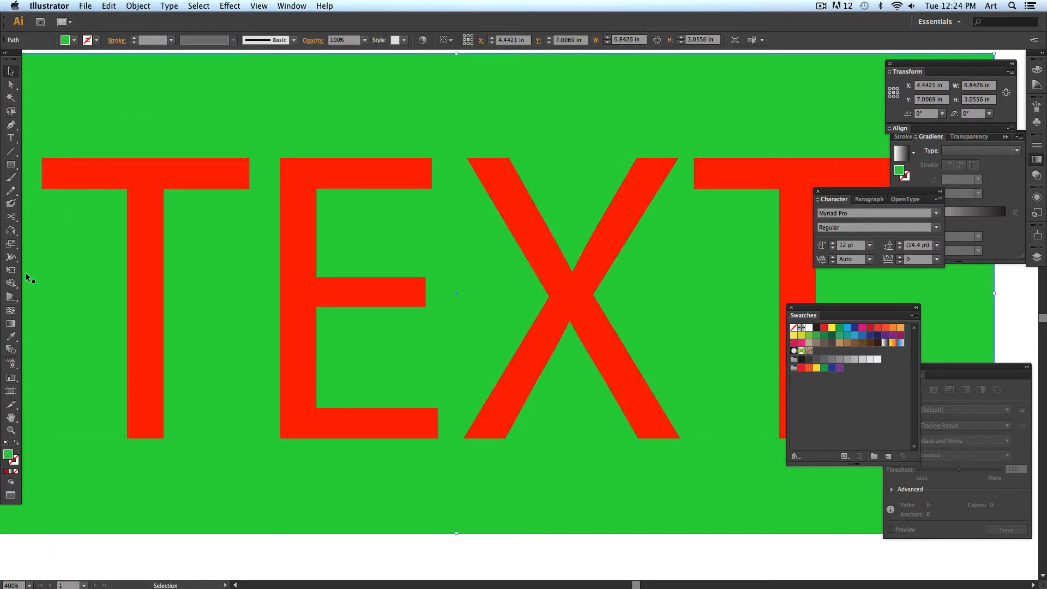
{"action": "double_click", "coordinate": [8, 454]}
{"action": "left_click_drag", "start_coordinate": [754, 177], "coordinate": [757, 196]}
{"action": "left_click", "coordinate": [911, 129]}
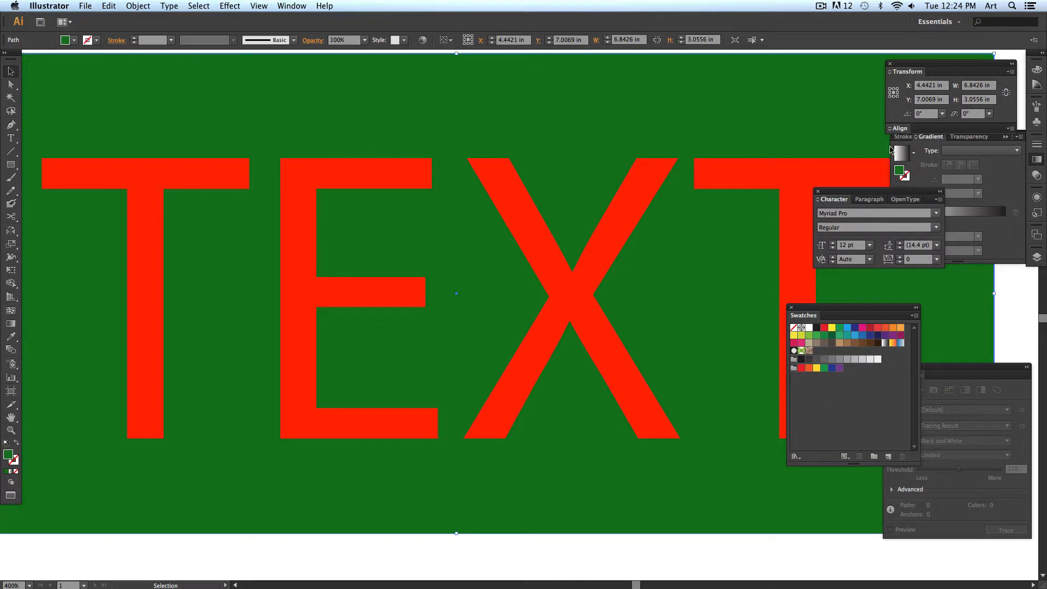
Step: Deselect the green rectangle, return to the normal screen mode, and switch to the ContrastExercise2.ai document
{"action": "key", "text": "super+0"}
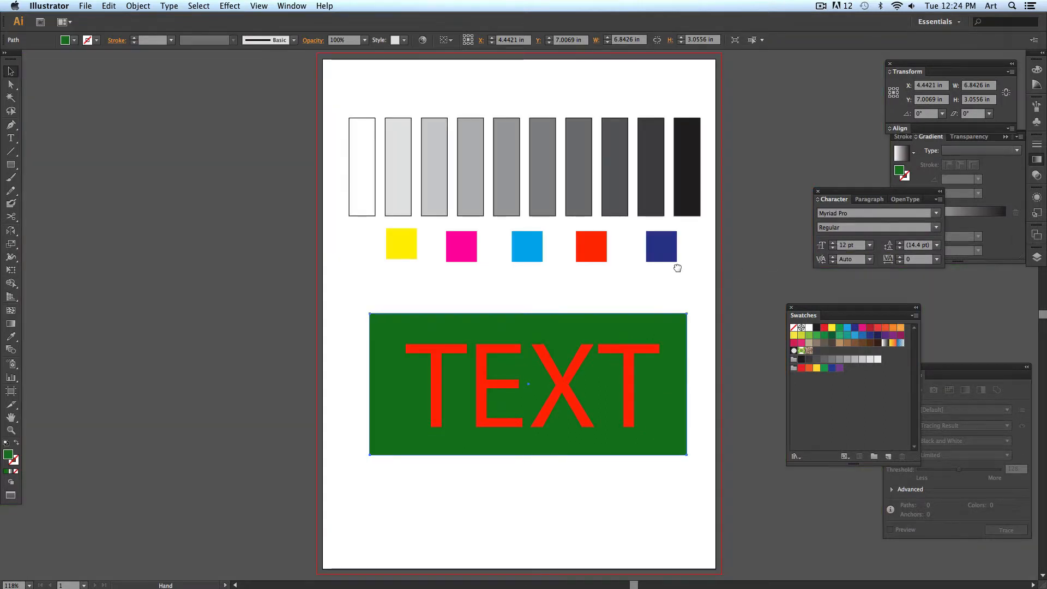
{"action": "left_click_drag", "start_coordinate": [677, 267], "coordinate": [652, 246]}
{"action": "left_click", "coordinate": [691, 271]}
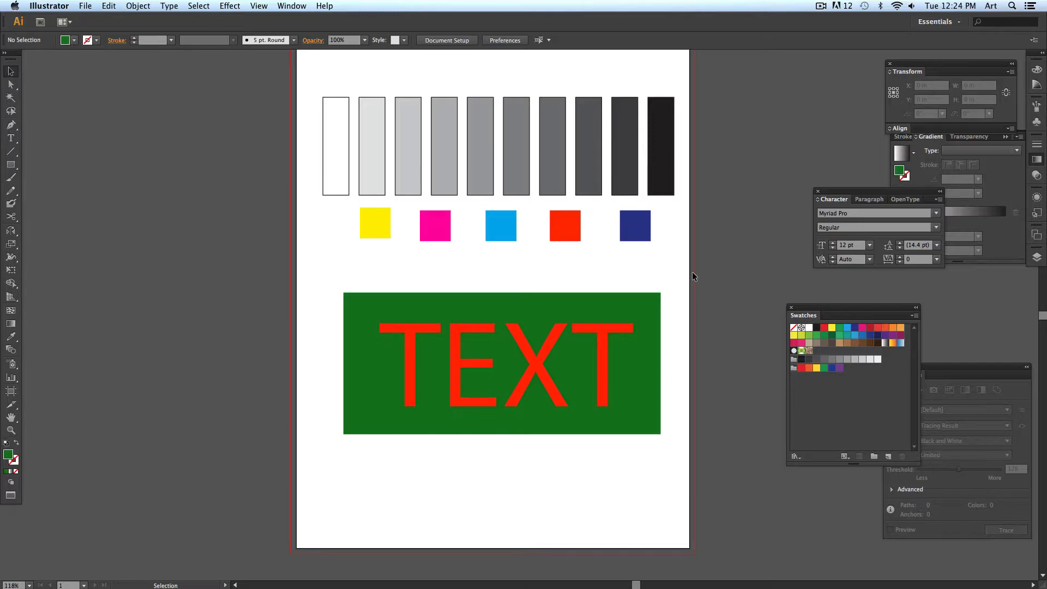
{"action": "key", "text": "f"}
{"action": "key", "text": "f"}
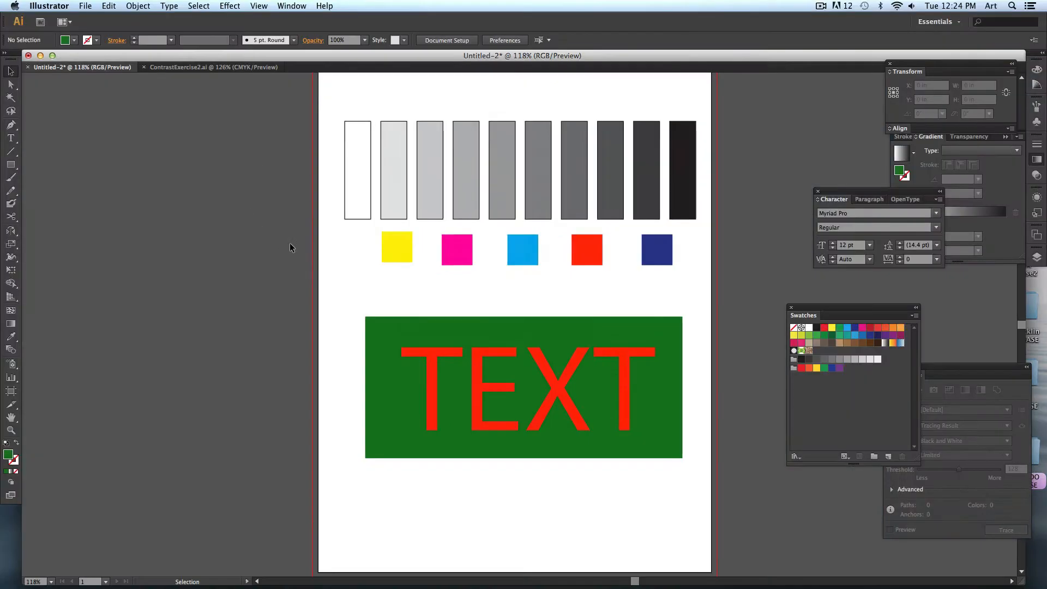
{"action": "left_click", "coordinate": [178, 66]}
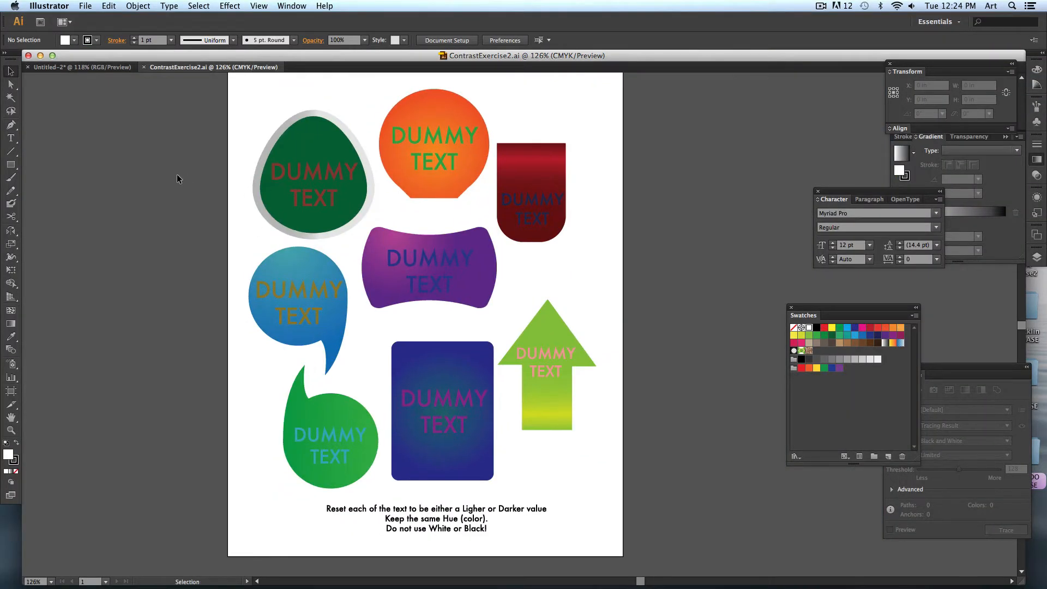
Step: Lighten the red DUMMY TEXT on the green egg shape to D15D5D, keeping the same hue
{"action": "key", "text": "super+plus"}
{"action": "key", "text": "super+plus"}
{"action": "left_click_drag", "start_coordinate": [178, 174], "coordinate": [247, 296]}
{"action": "left_click", "coordinate": [247, 231]}
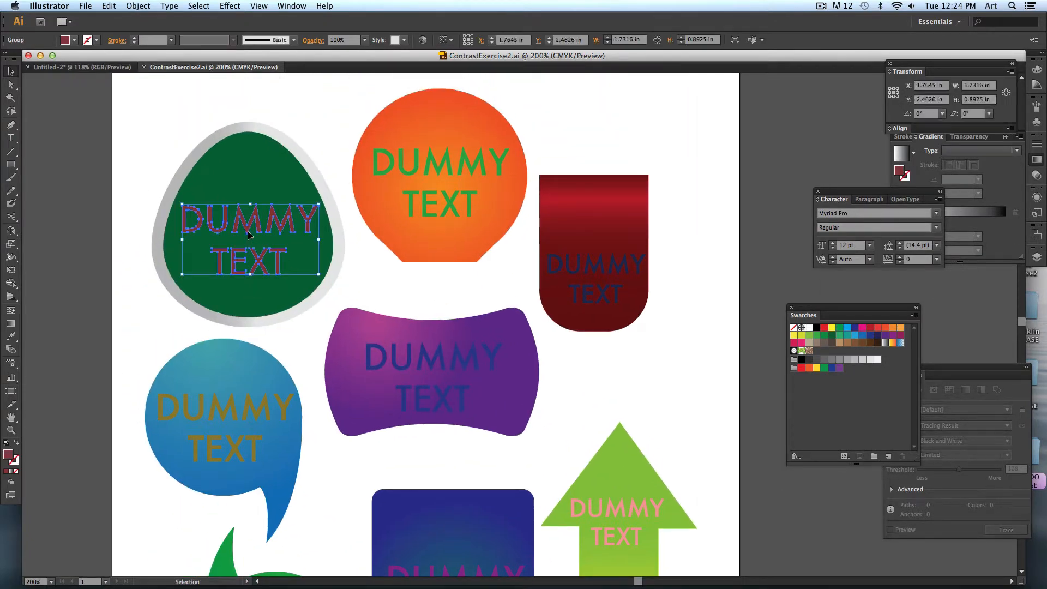
{"action": "left_click_drag", "start_coordinate": [218, 346], "coordinate": [337, 369]}
{"action": "key", "text": "super+plus"}
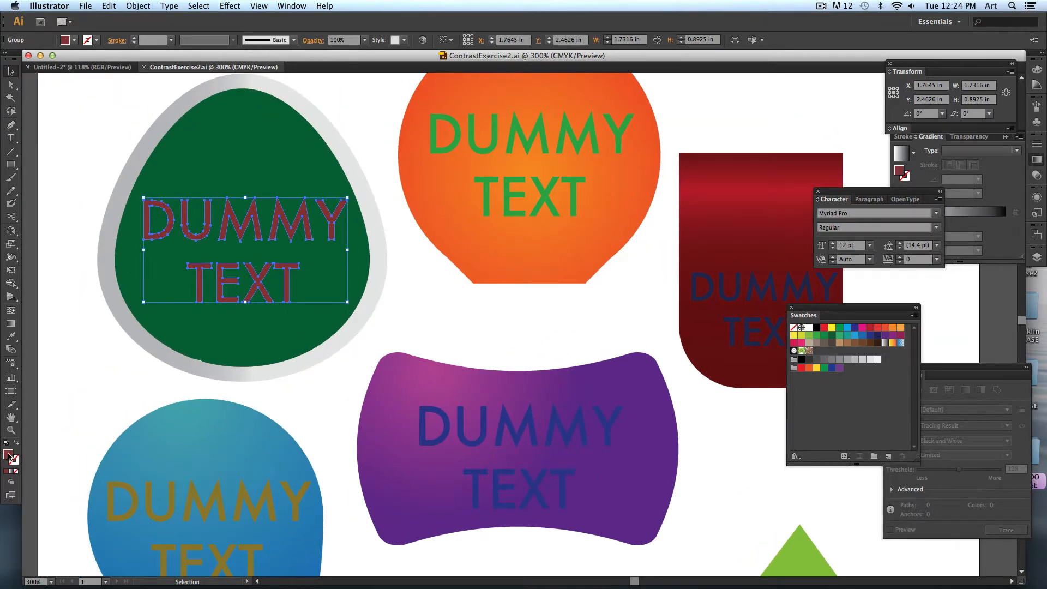
{"action": "double_click", "coordinate": [8, 455]}
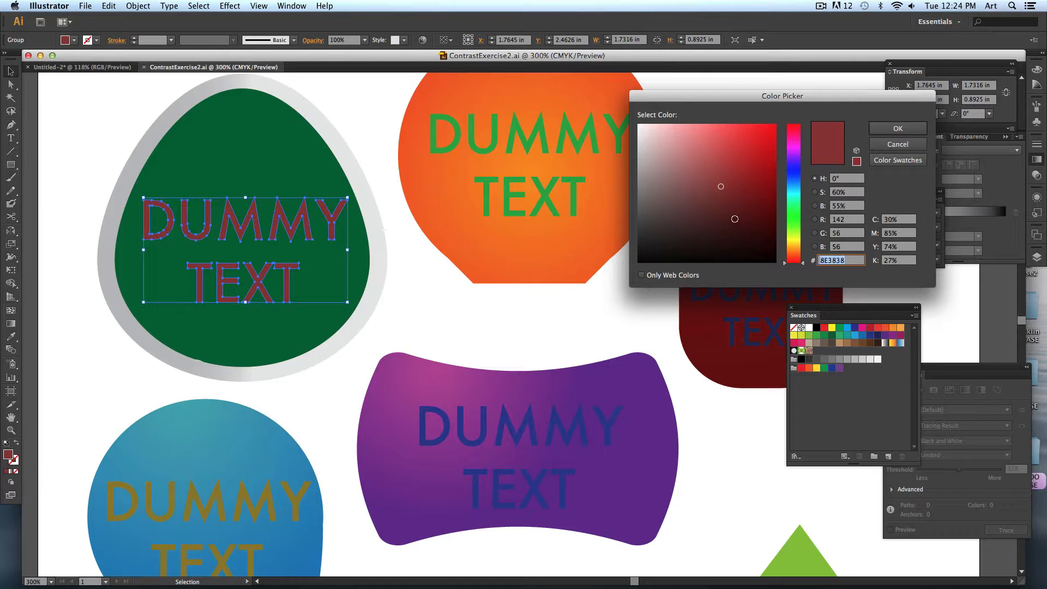
{"action": "left_click", "coordinate": [716, 148]}
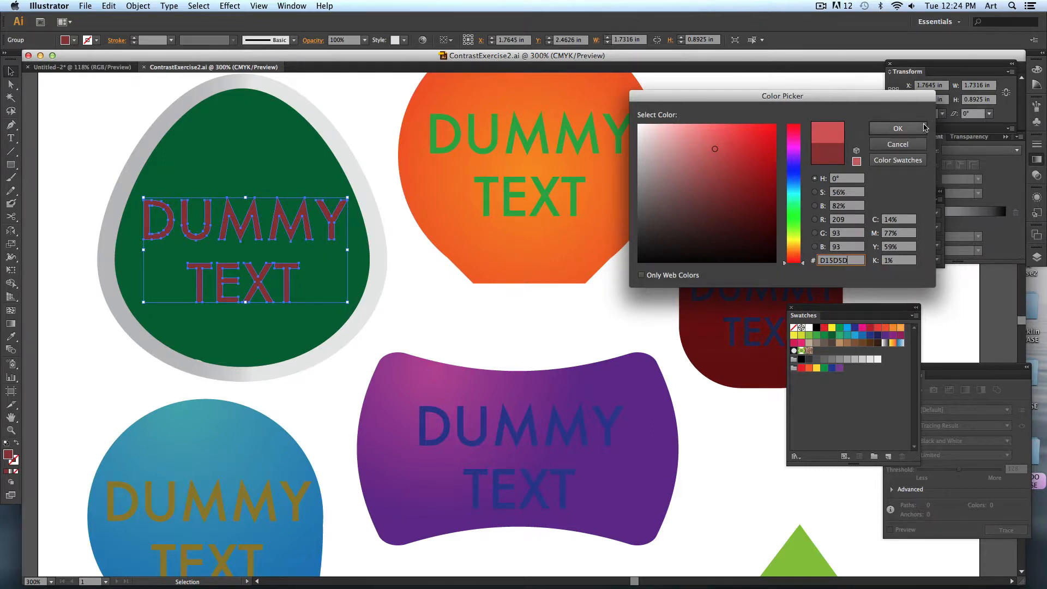
{"action": "left_click", "coordinate": [897, 129]}
{"action": "left_click", "coordinate": [352, 120]}
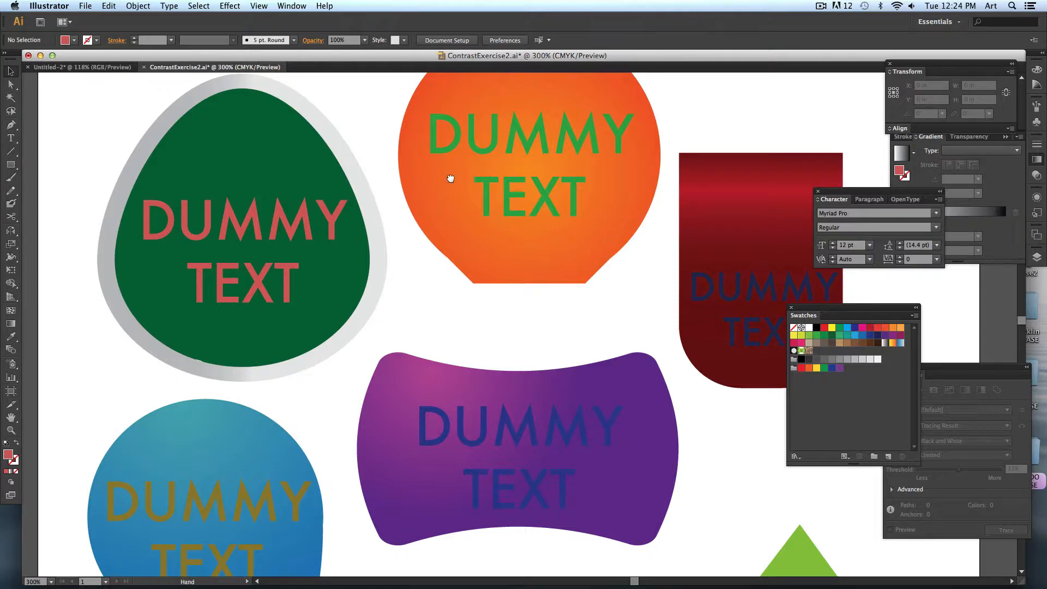
Step: Darken the green DUMMY TEXT on the orange shape to 185921, keeping the same hue
{"action": "scroll", "coordinate": [414, 196], "scroll_direction": "up", "scroll_amount": 5}
{"action": "scroll", "coordinate": [414, 196], "scroll_direction": "left", "scroll_amount": 5}
{"action": "left_click", "coordinate": [389, 213]}
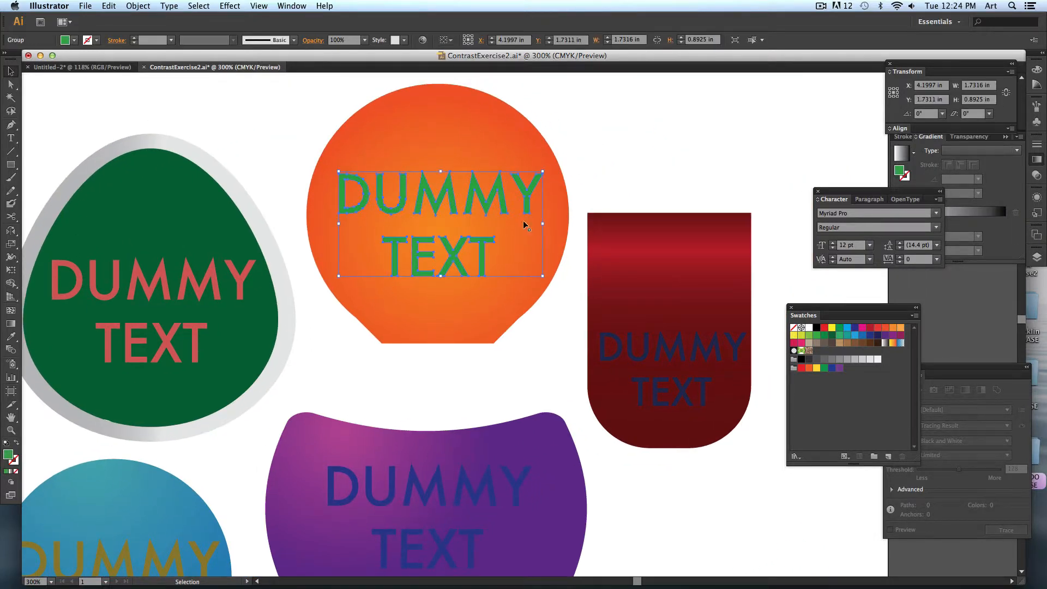
{"action": "double_click", "coordinate": [7, 454]}
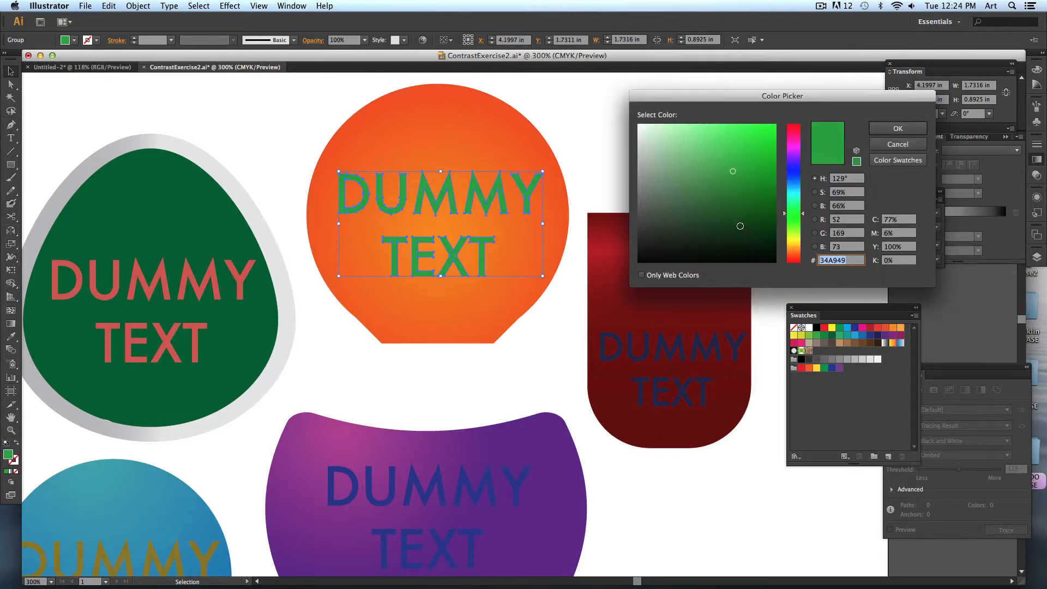
{"action": "left_click_drag", "start_coordinate": [739, 227], "coordinate": [738, 214]}
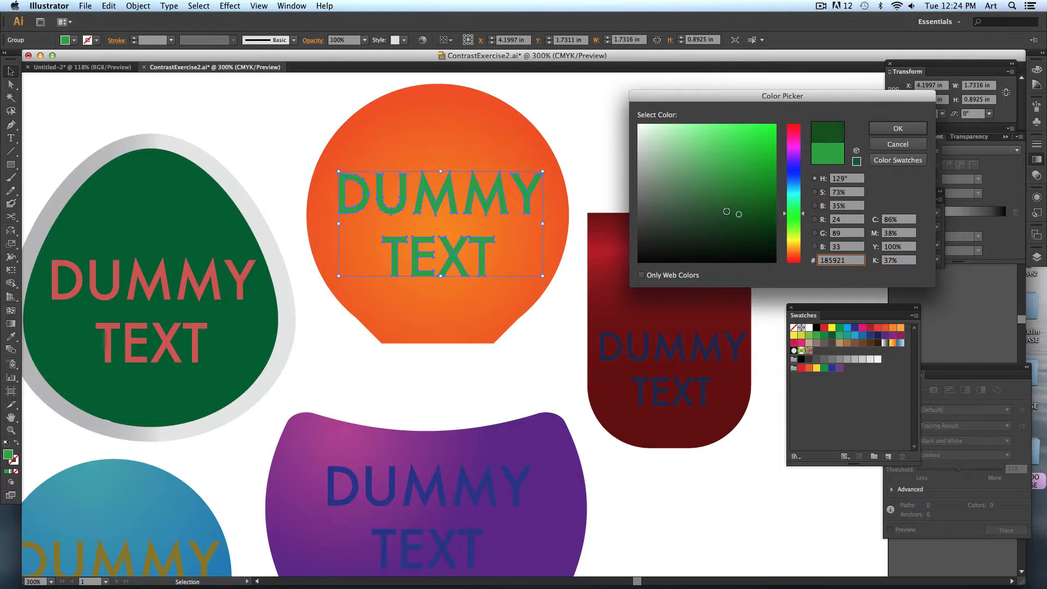
{"action": "left_click", "coordinate": [898, 128]}
{"action": "left_click", "coordinate": [629, 143]}
Step: Try darkening the gold DUMMY TEXT on the blue speech bubble to 493F16, and undo the color change
{"action": "key", "text": "space"}
{"action": "scroll", "coordinate": [551, 442], "scroll_direction": "down", "scroll_amount": 15}
{"action": "scroll", "coordinate": [550, 442], "scroll_direction": "left", "scroll_amount": 5}
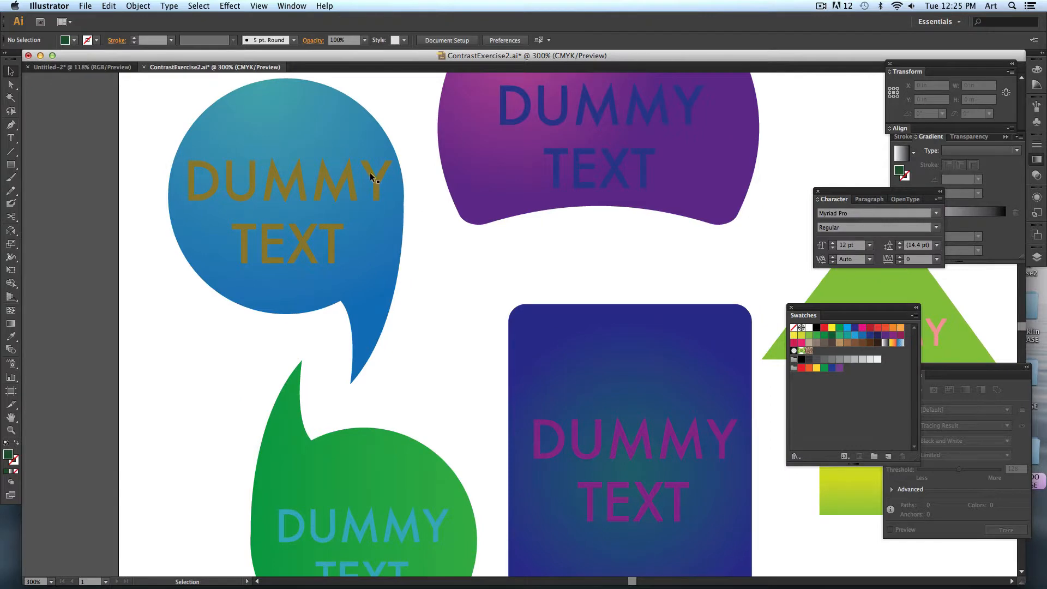
{"action": "left_click", "coordinate": [334, 248]}
{"action": "double_click", "coordinate": [8, 456]}
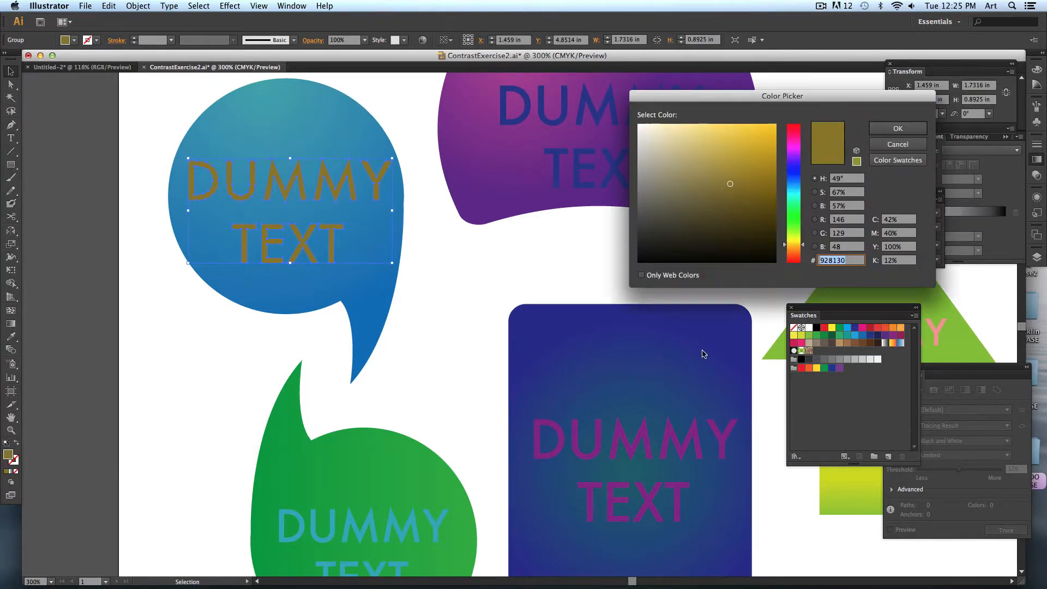
{"action": "left_click", "coordinate": [736, 222]}
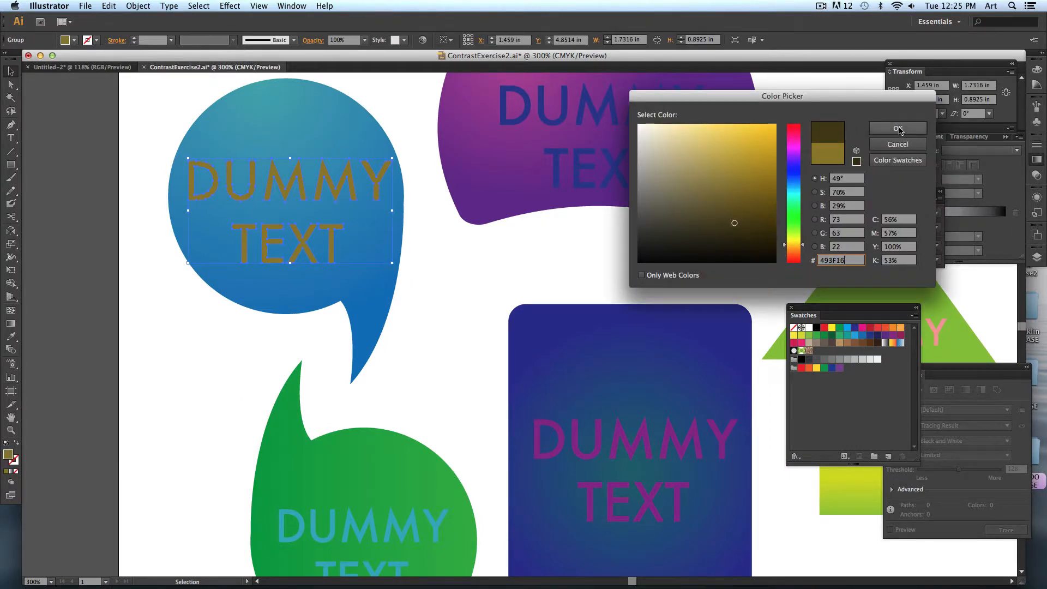
{"action": "left_click", "coordinate": [897, 128]}
{"action": "left_click", "coordinate": [497, 316]}
{"action": "key", "text": "super+z"}
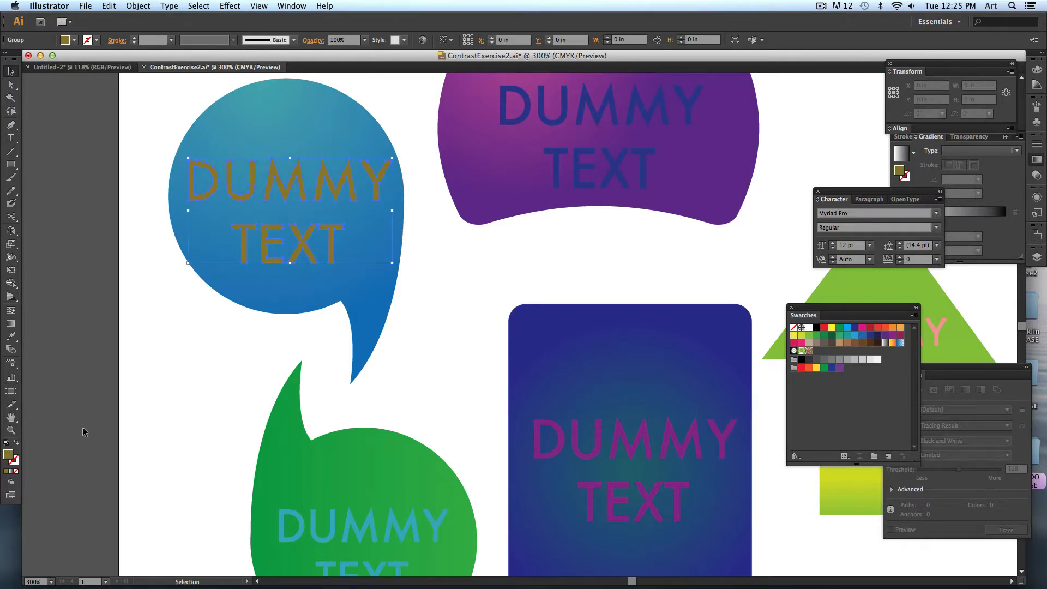
Step: Lighten the gold DUMMY TEXT on the blue speech bubble to D8C264, keeping the same hue
{"action": "double_click", "coordinate": [8, 456]}
{"action": "left_click", "coordinate": [714, 158]}
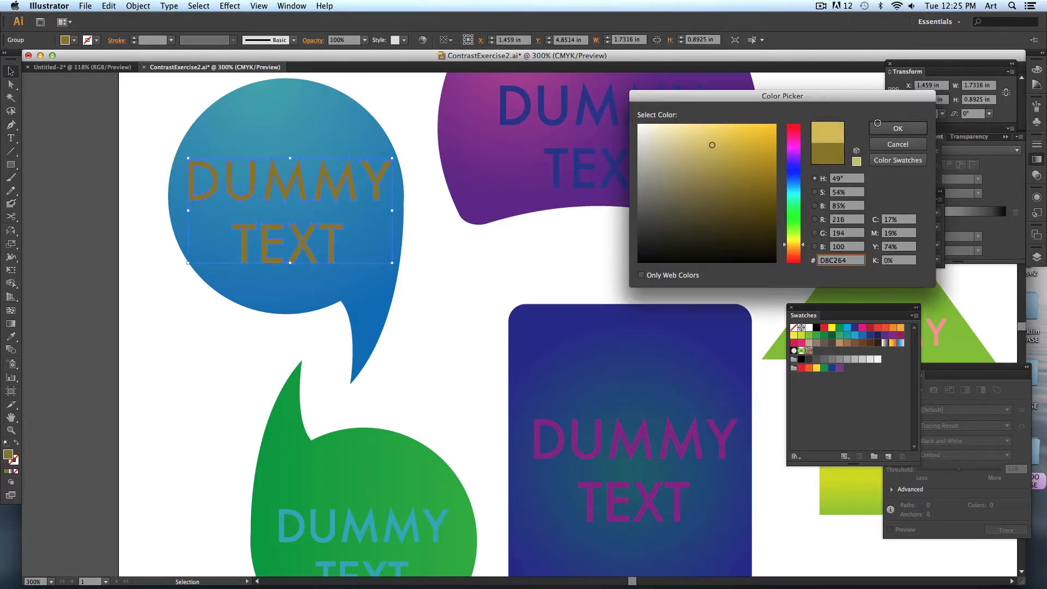
{"action": "left_click", "coordinate": [897, 128]}
{"action": "left_click", "coordinate": [531, 329]}
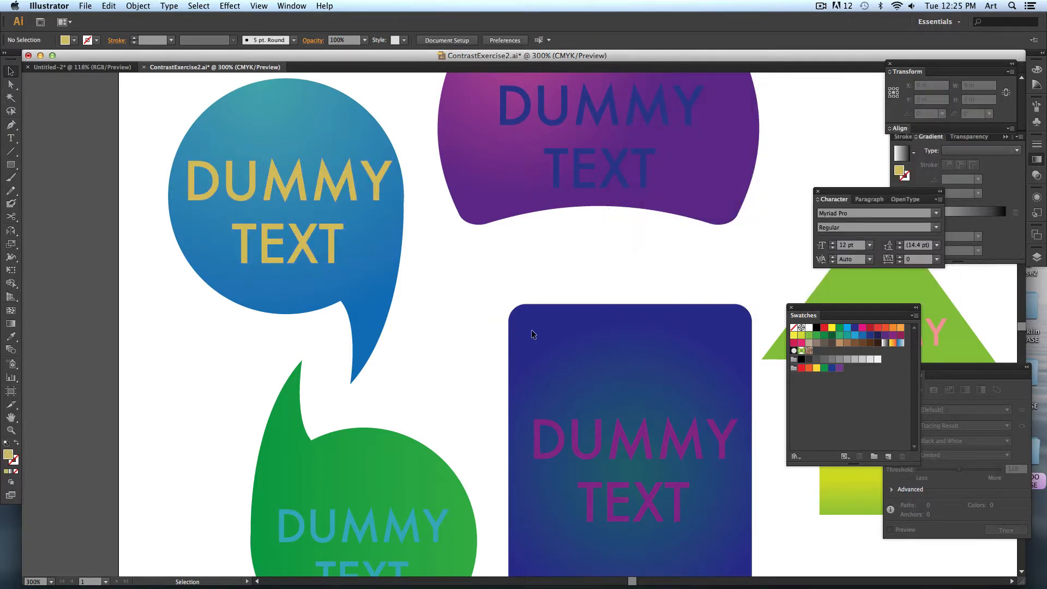
{"action": "scroll", "coordinate": [577, 253], "scroll_direction": "down", "scroll_amount": 6}
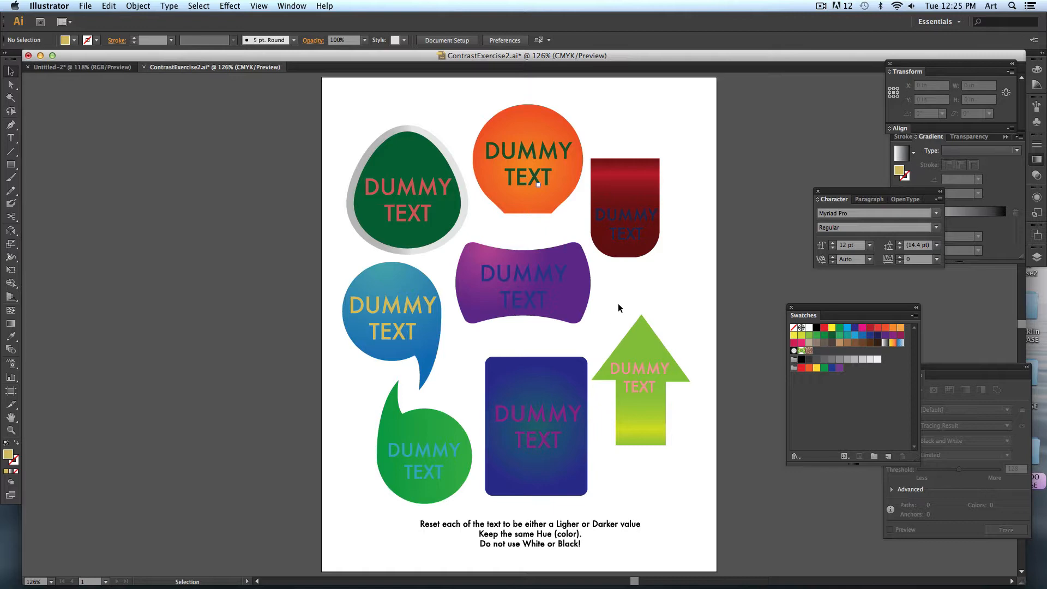
Step: Minimize the Illustrator document and open ContrastExercise3.indd from the Contrast Exercises folder in InDesign, updating its modified links
{"action": "left_click", "coordinate": [40, 55]}
{"action": "left_click", "coordinate": [373, 225]}
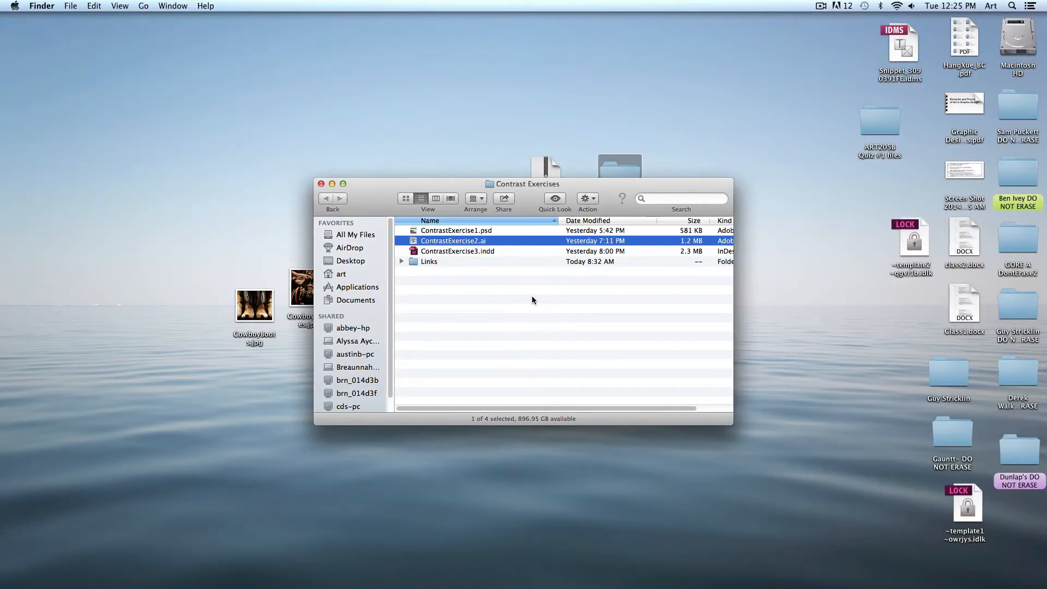
{"action": "double_click", "coordinate": [489, 251]}
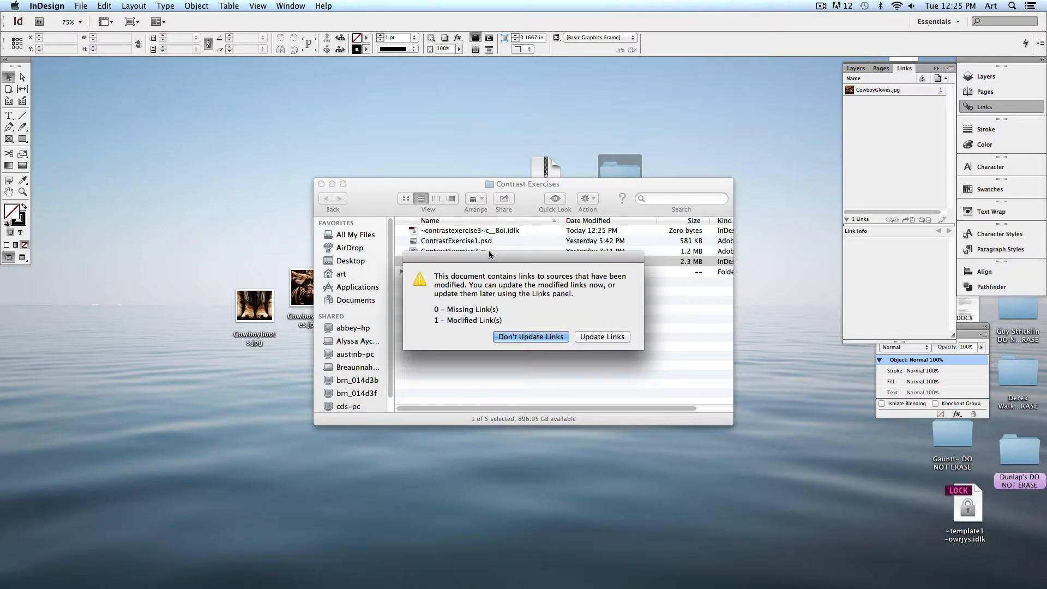
{"action": "left_click", "coordinate": [621, 336]}
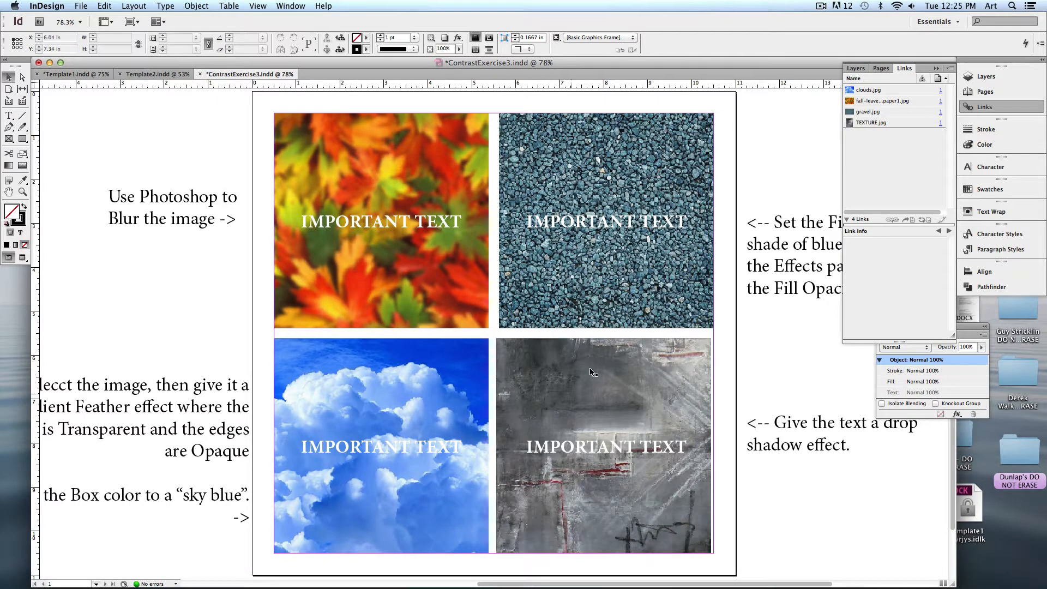
Step: Close ContrastExercise3.indd without saving its changes
{"action": "left_click", "coordinate": [606, 167]}
{"action": "left_click", "coordinate": [380, 167]}
{"action": "key", "text": "super+w"}
{"action": "left_click", "coordinate": [494, 177]}
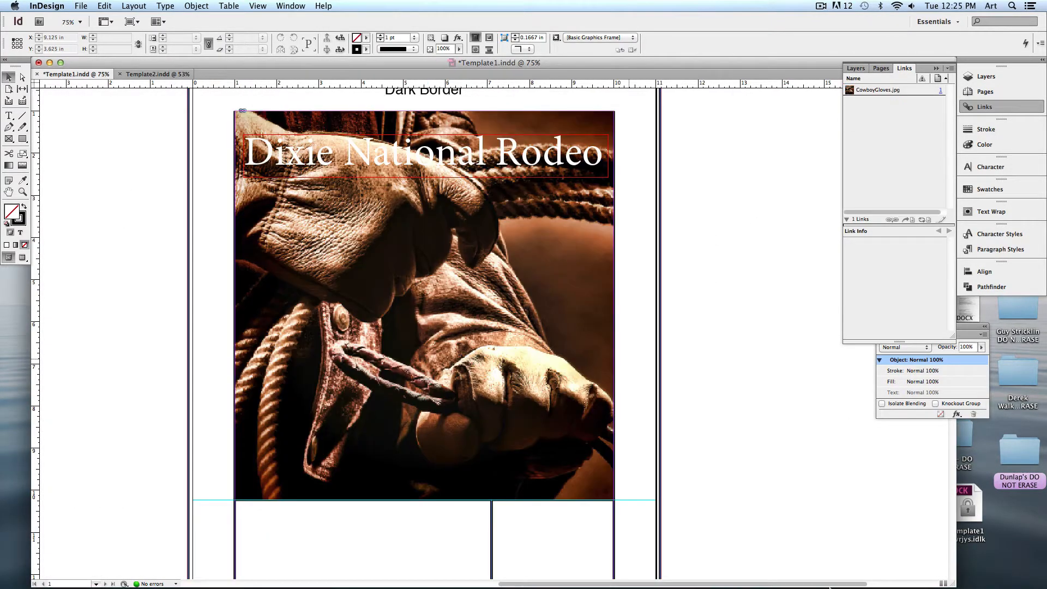
Step: Switch to Firefox and download the Contrast Exercises archive from the Rodeo Posters section of the course page
{"action": "mouse_move", "coordinate": [829, 587]}
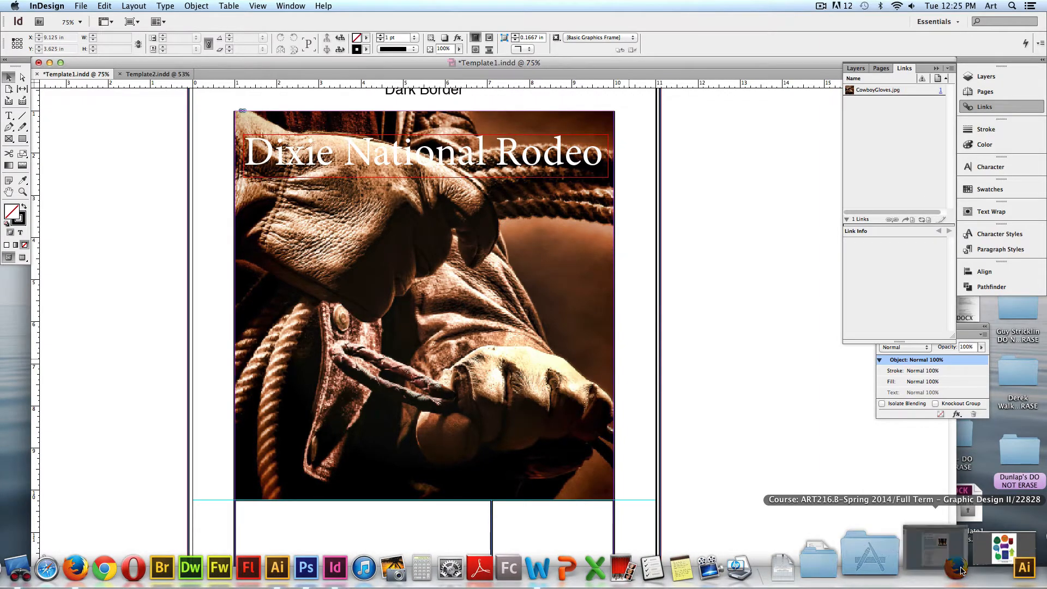
{"action": "left_click", "coordinate": [961, 570]}
{"action": "left_click", "coordinate": [516, 468]}
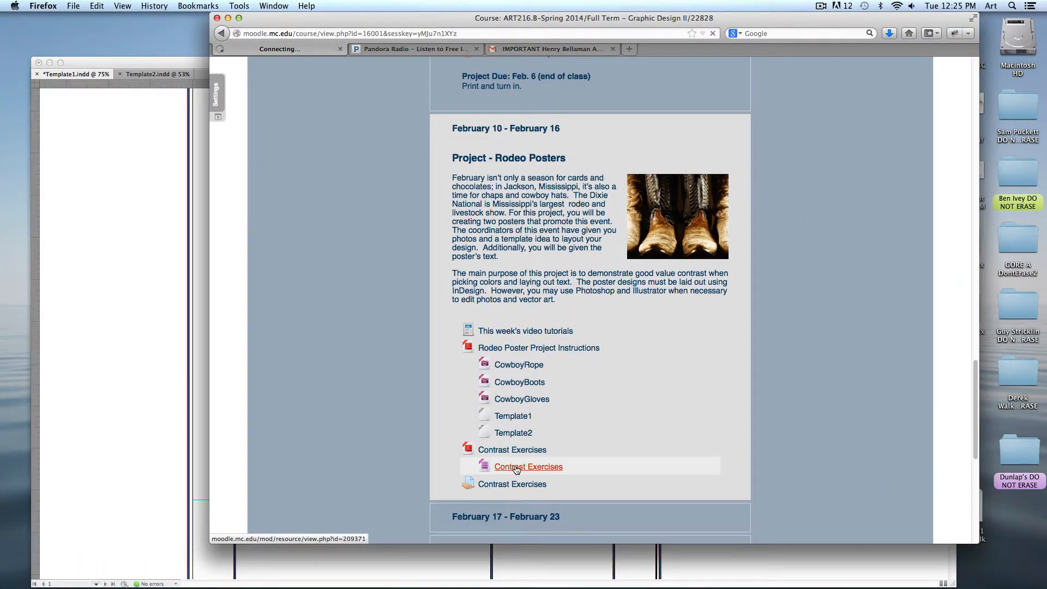
{"action": "left_click", "coordinate": [708, 182]}
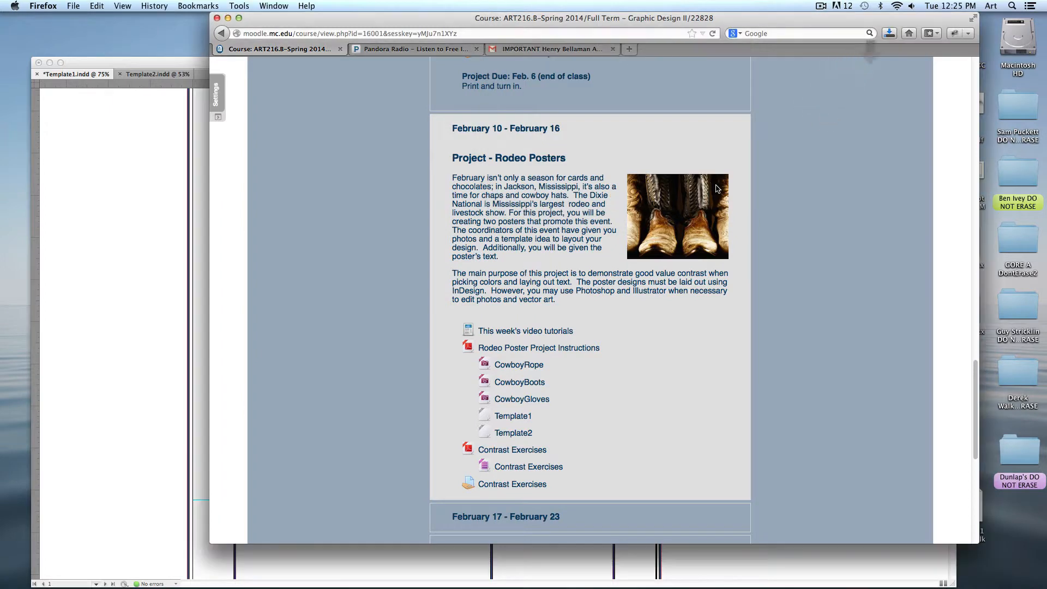
{"action": "scroll", "coordinate": [850, 360], "scroll_direction": "down", "scroll_amount": 1}
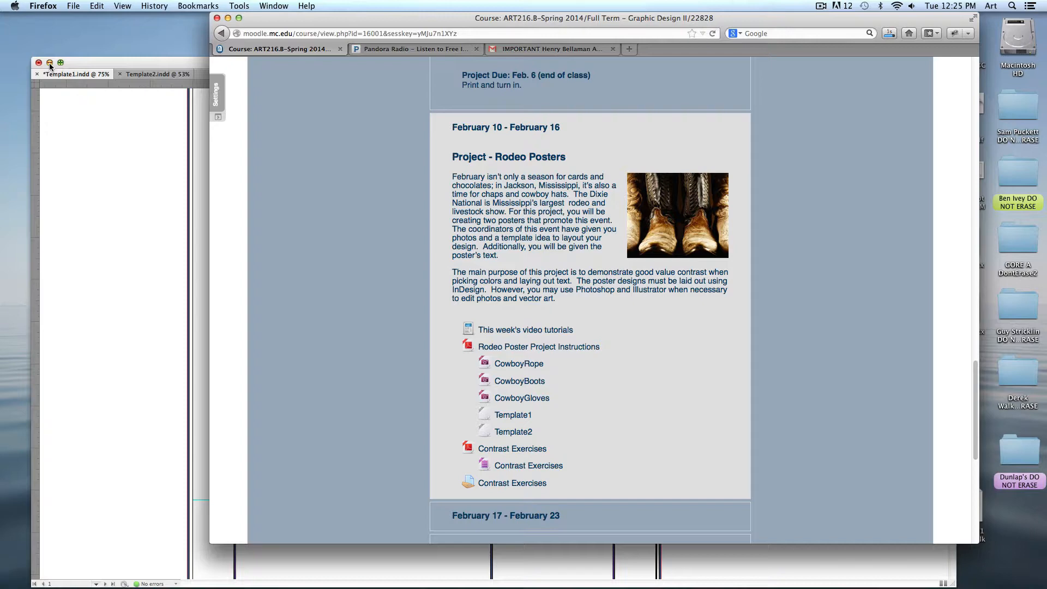
Step: Clear the open windows off the desktop and move the old Contrast Exercises folder and zip file to the Trash
{"action": "left_click", "coordinate": [227, 18]}
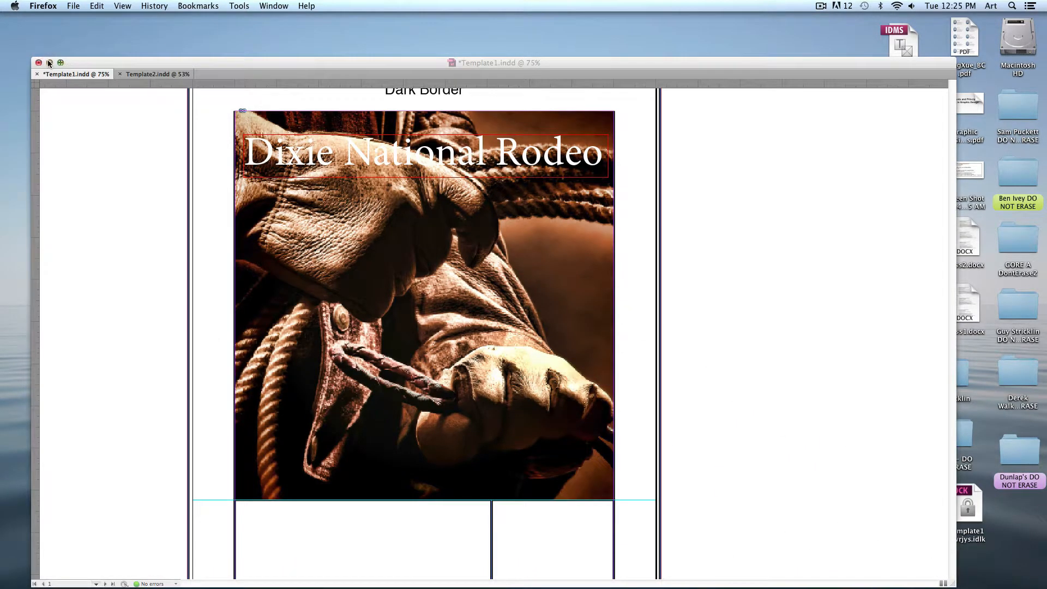
{"action": "left_click", "coordinate": [50, 63]}
{"action": "left_click", "coordinate": [433, 163]}
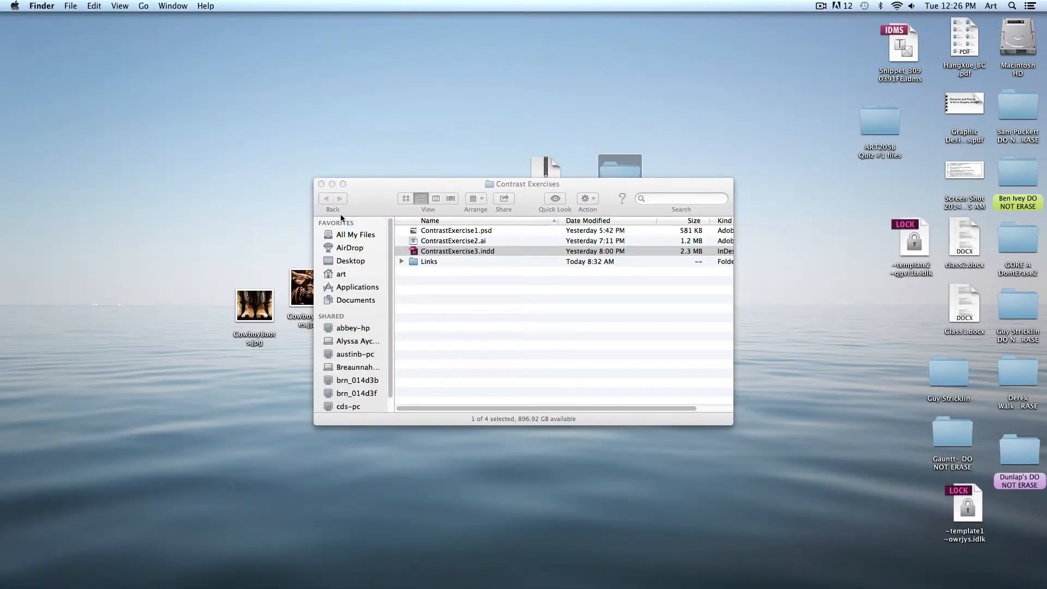
{"action": "left_click", "coordinate": [372, 203]}
{"action": "key", "text": "super+w"}
{"action": "left_click_drag", "start_coordinate": [453, 121], "coordinate": [646, 221]}
{"action": "left_click_drag", "start_coordinate": [620, 180], "coordinate": [1001, 548]}
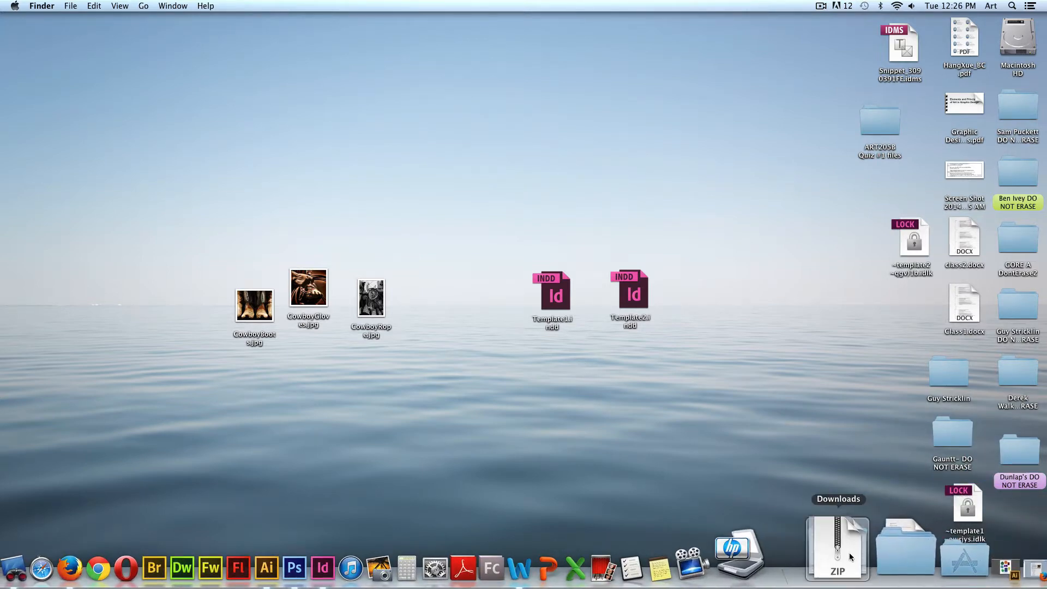
Step: Place the downloaded Contrast Exercises.zip on the desktop, then extract it and open the resulting folder
{"action": "left_click", "coordinate": [850, 556]}
{"action": "left_click_drag", "start_coordinate": [622, 101], "coordinate": [528, 105]}
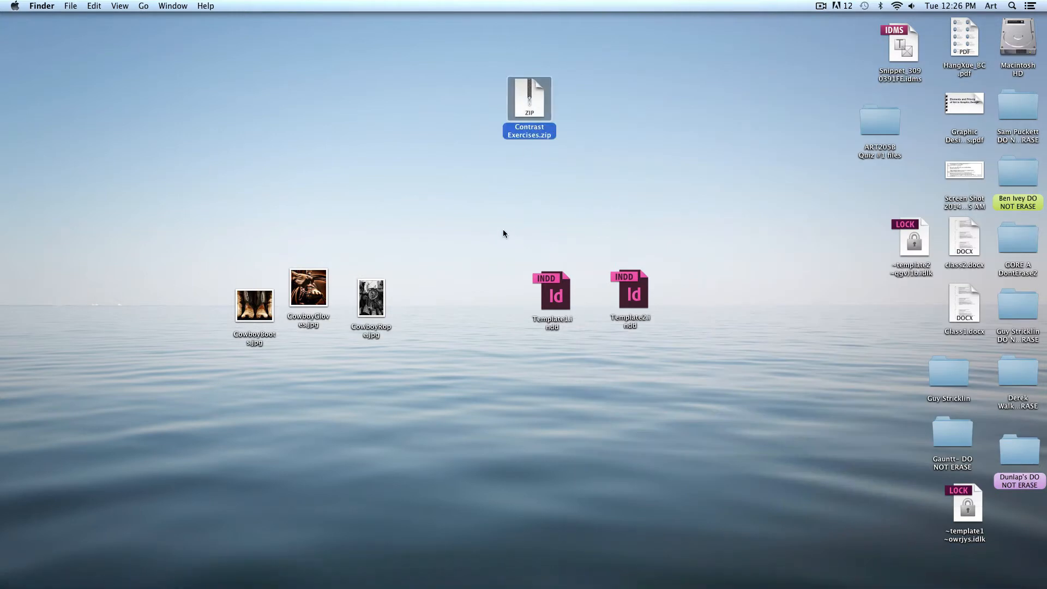
{"action": "double_click", "coordinate": [527, 108]}
{"action": "double_click", "coordinate": [534, 93]}
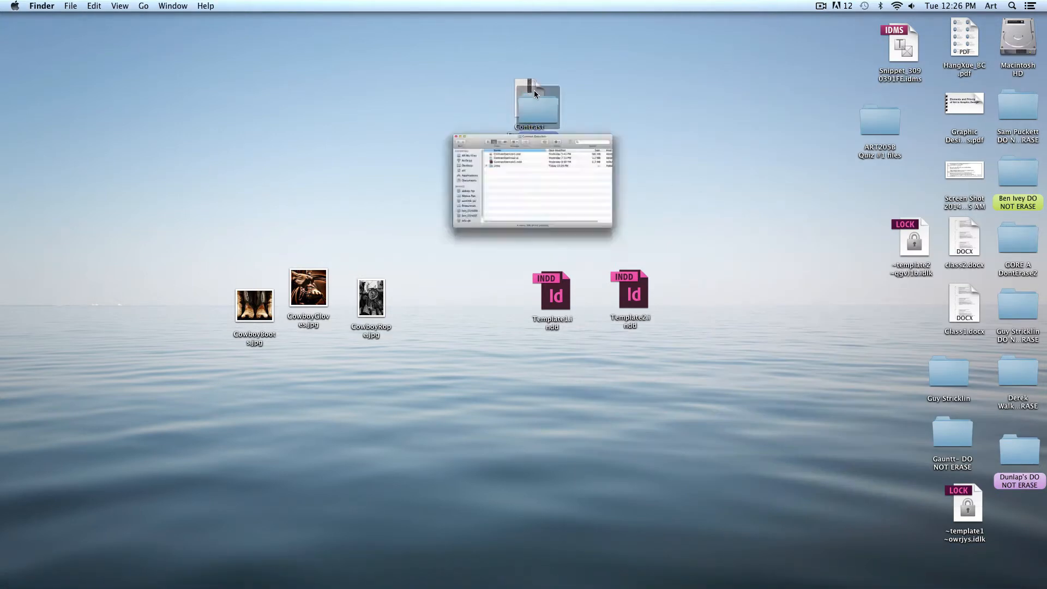
Step: Open the fresh copy of ContrastExercise3.indd in InDesign and view the autumn leaves image at 125%
{"action": "double_click", "coordinate": [443, 250]}
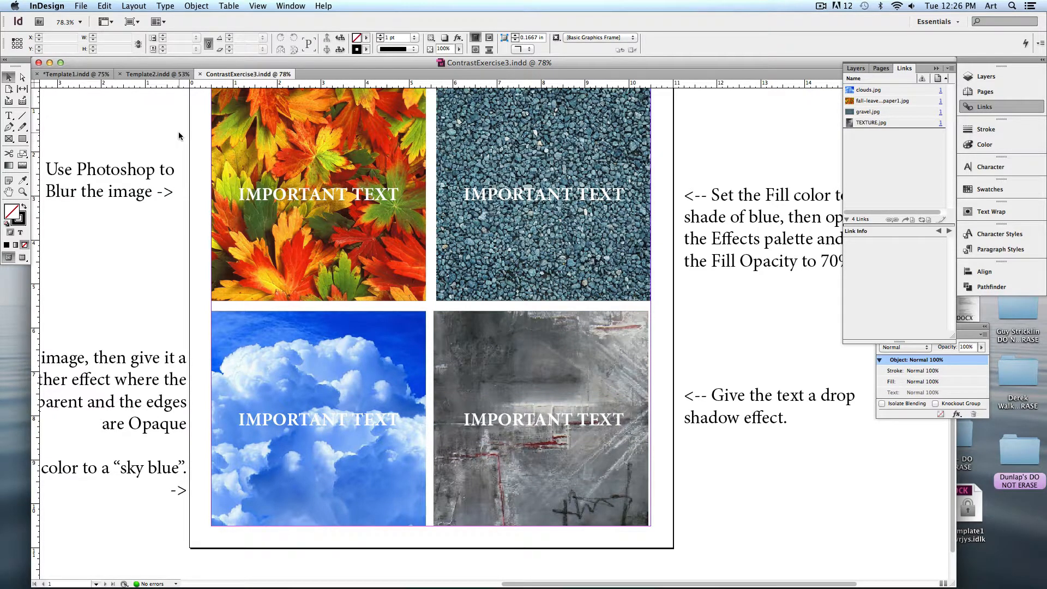
{"action": "key", "text": "super+1"}
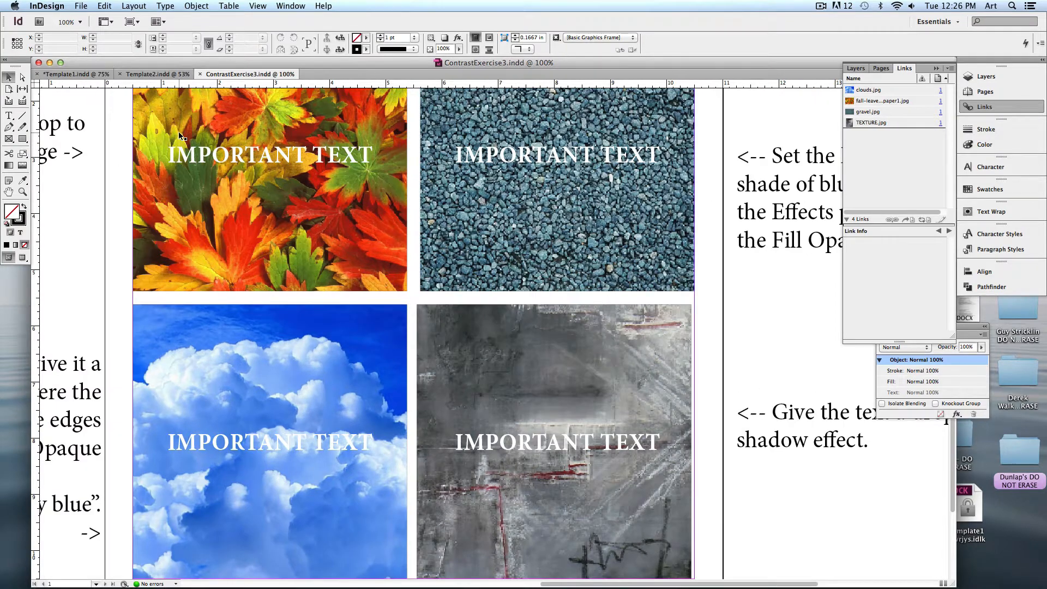
{"action": "left_click_drag", "start_coordinate": [237, 179], "coordinate": [377, 283]}
{"action": "key", "text": "super+equal"}
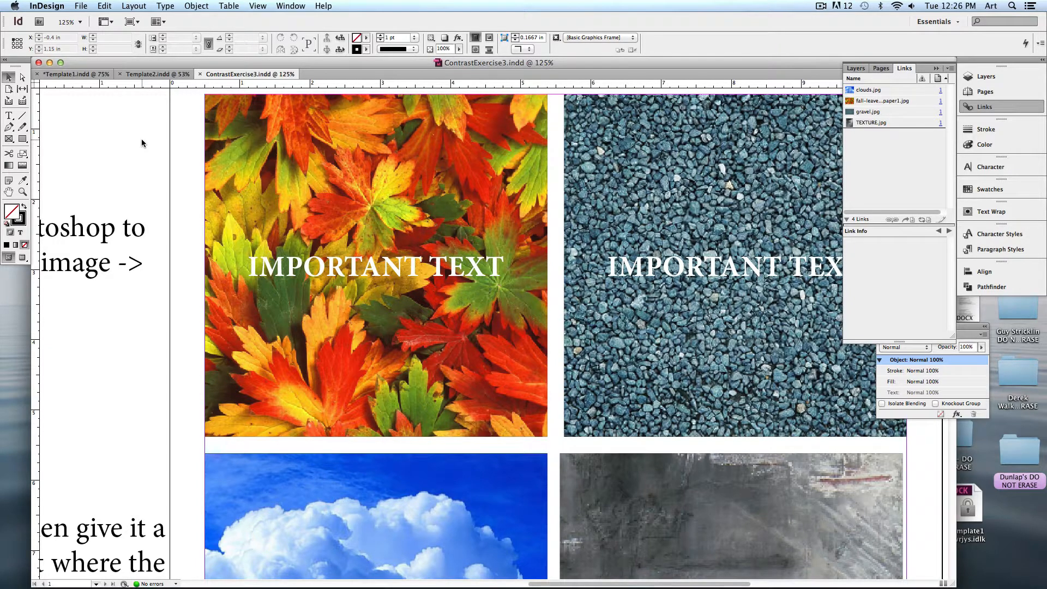
Step: Open the autumn leaves image from the layout in Photoshop and position its window clear of the screen edge
{"action": "left_click_drag", "start_coordinate": [142, 143], "coordinate": [146, 145]}
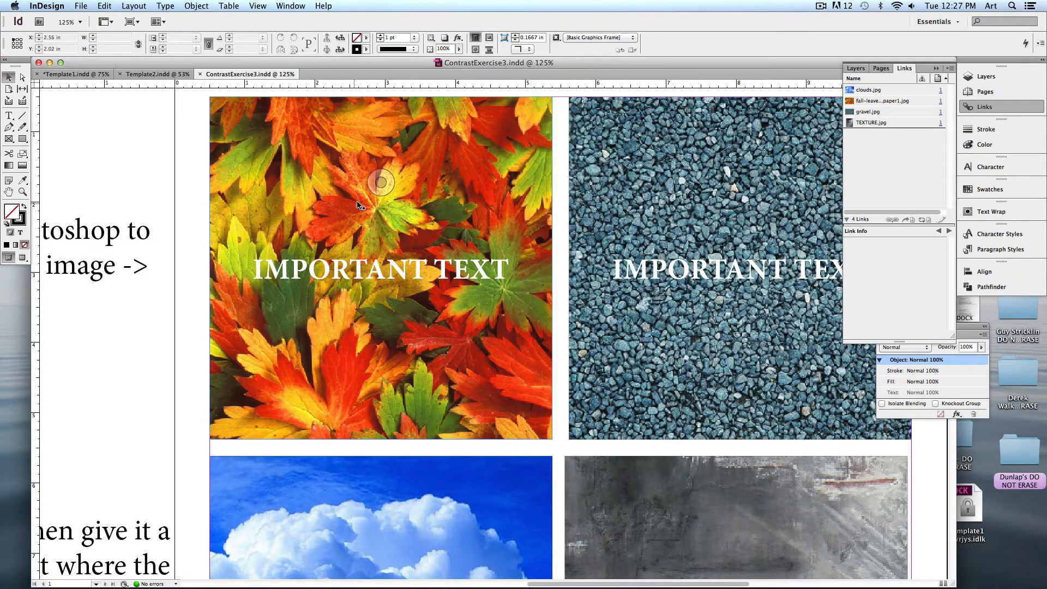
{"action": "left_click", "coordinate": [382, 181]}
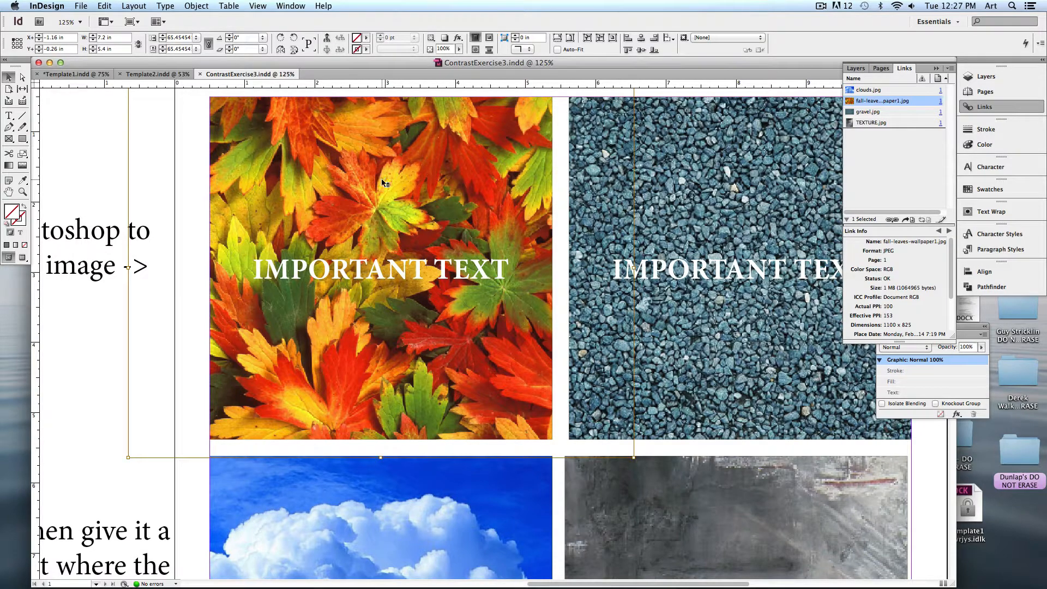
{"action": "right_click", "coordinate": [382, 182]}
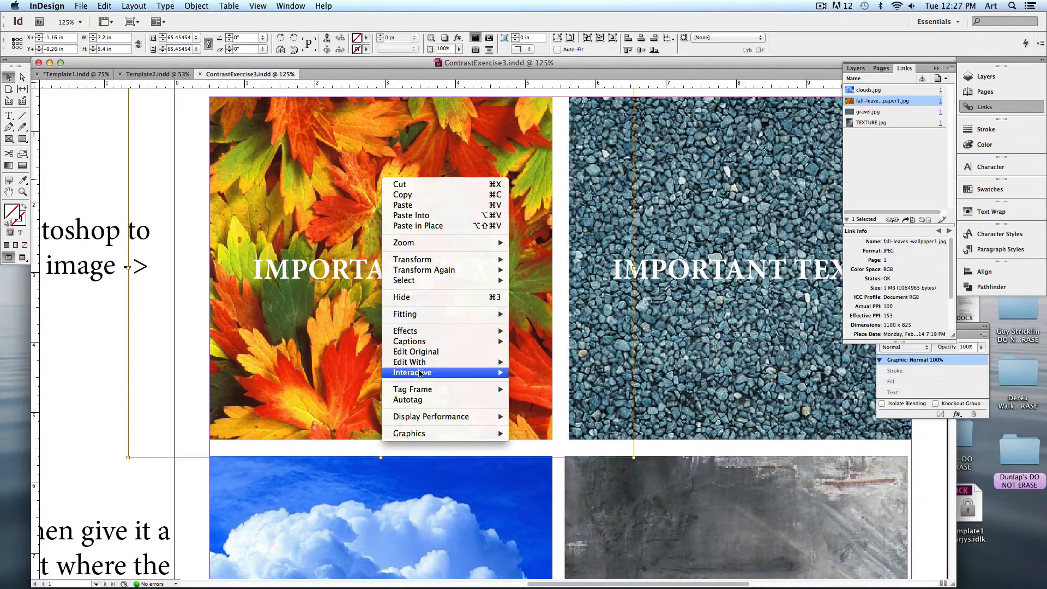
{"action": "mouse_move", "coordinate": [497, 363]}
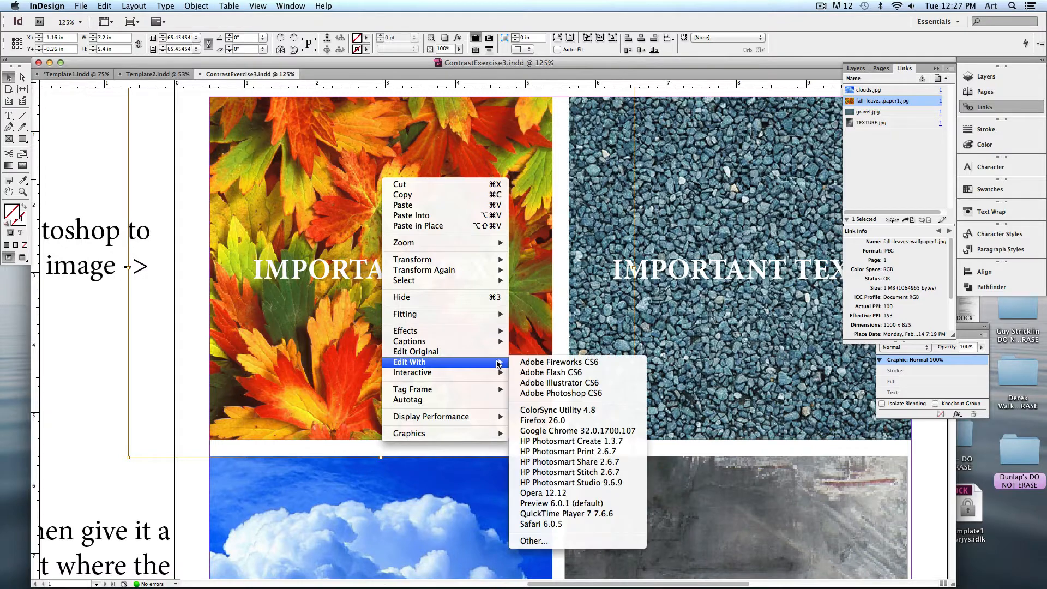
{"action": "left_click", "coordinate": [558, 394]}
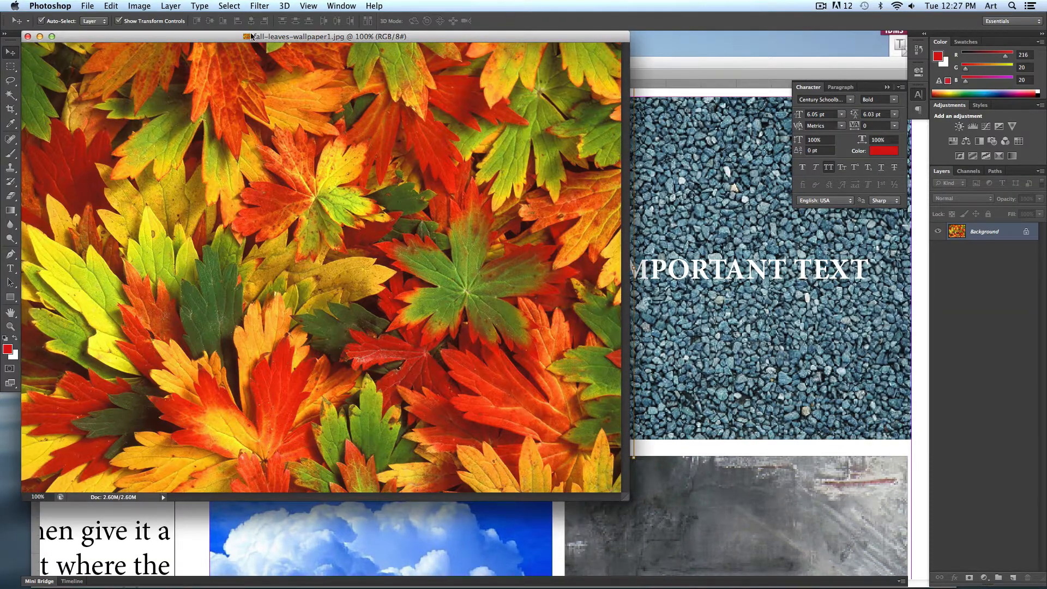
{"action": "left_click_drag", "start_coordinate": [251, 36], "coordinate": [292, 48]}
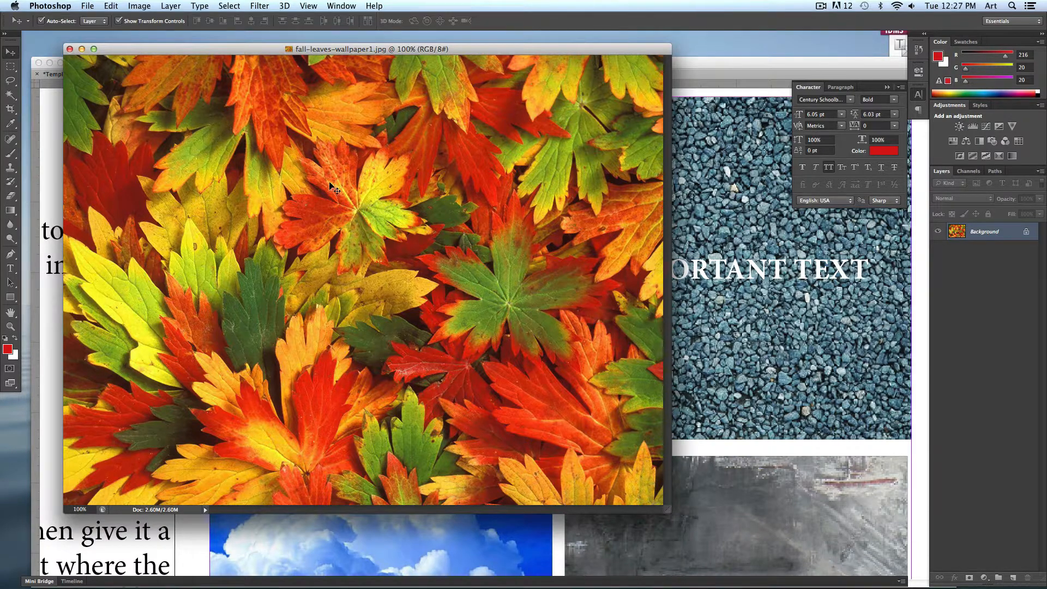
Step: Apply a Gaussian Blur with a radius of about 5 pixels to the leaves image
{"action": "left_click", "coordinate": [256, 6]}
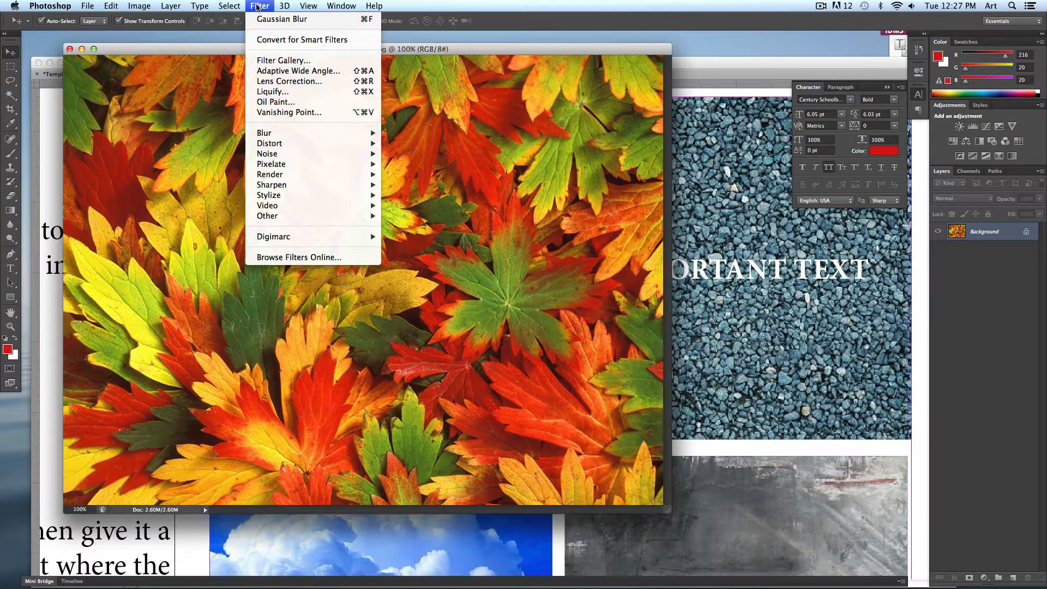
{"action": "mouse_move", "coordinate": [270, 133]}
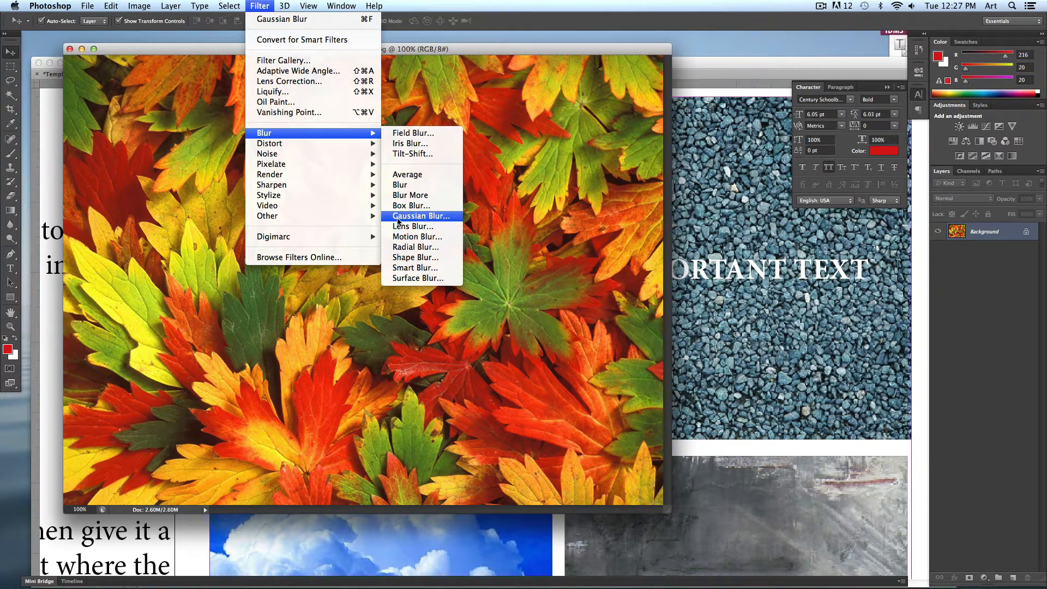
{"action": "left_click", "coordinate": [423, 216]}
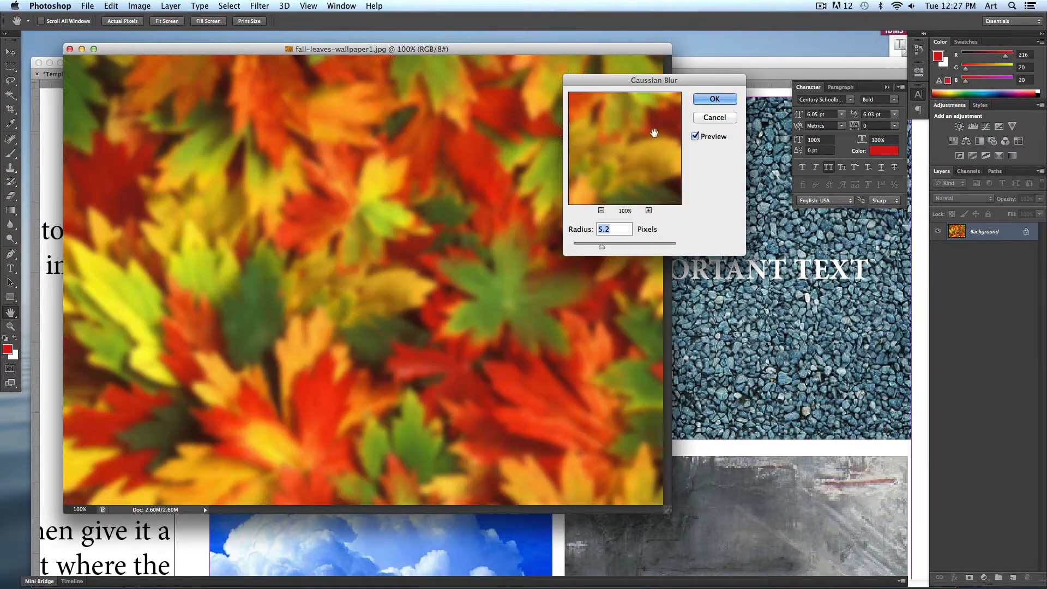
{"action": "mouse_move", "coordinate": [598, 246]}
{"action": "left_mouse_down"}
{"action": "mouse_move", "coordinate": [580, 246]}
{"action": "mouse_move", "coordinate": [650, 246]}
{"action": "mouse_move", "coordinate": [594, 247]}
{"action": "mouse_move", "coordinate": [602, 248]}
{"action": "left_mouse_up"}
{"action": "left_click", "coordinate": [714, 99]}
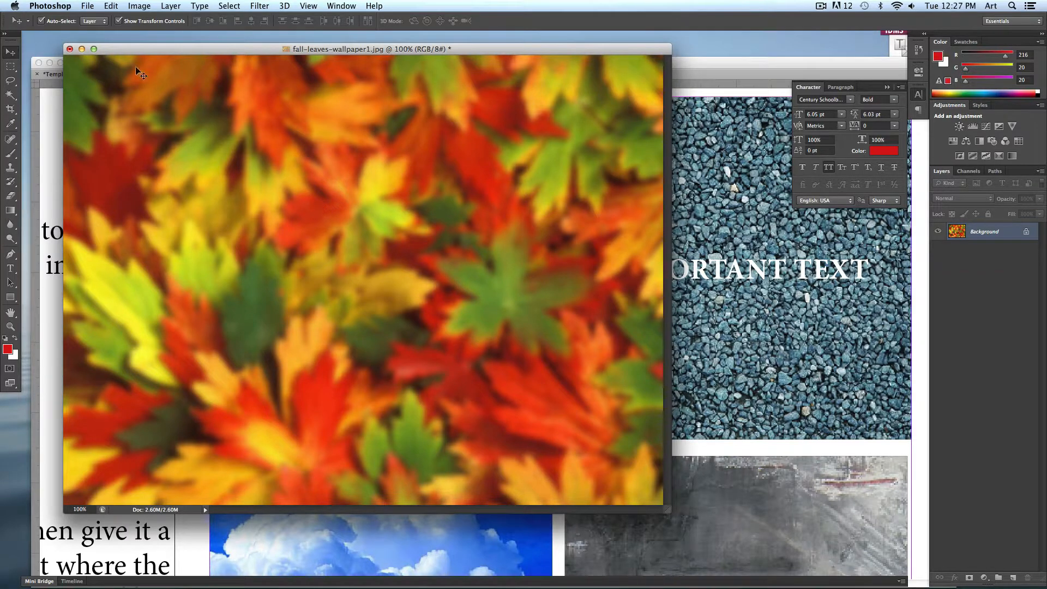
Step: Save and close the blurred leaves image, then switch back to InDesign to check the white text over it
{"action": "key", "text": "super+s"}
{"action": "left_click", "coordinate": [68, 51]}
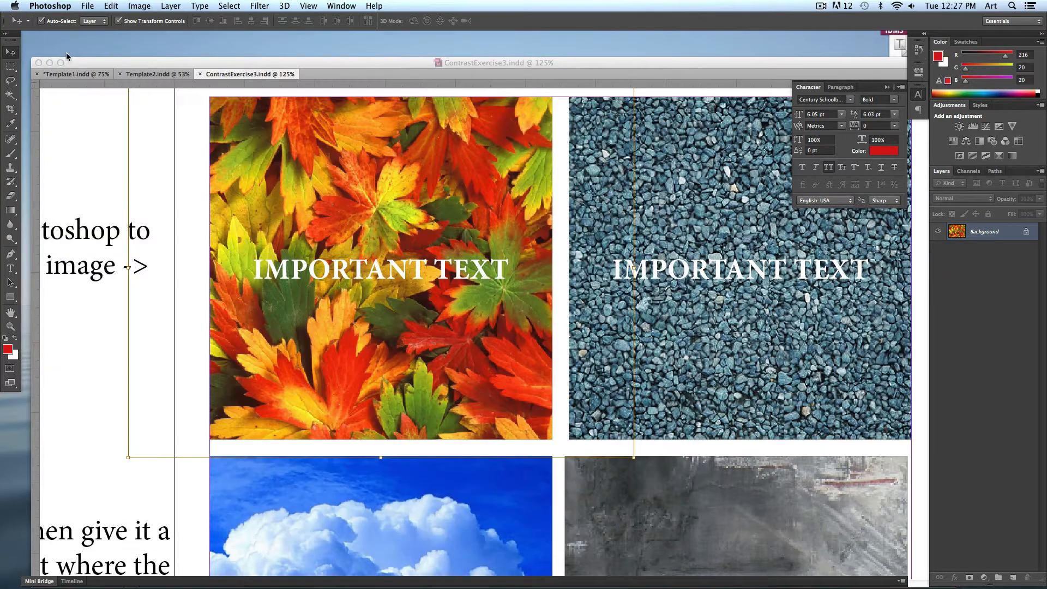
{"action": "left_click", "coordinate": [166, 165]}
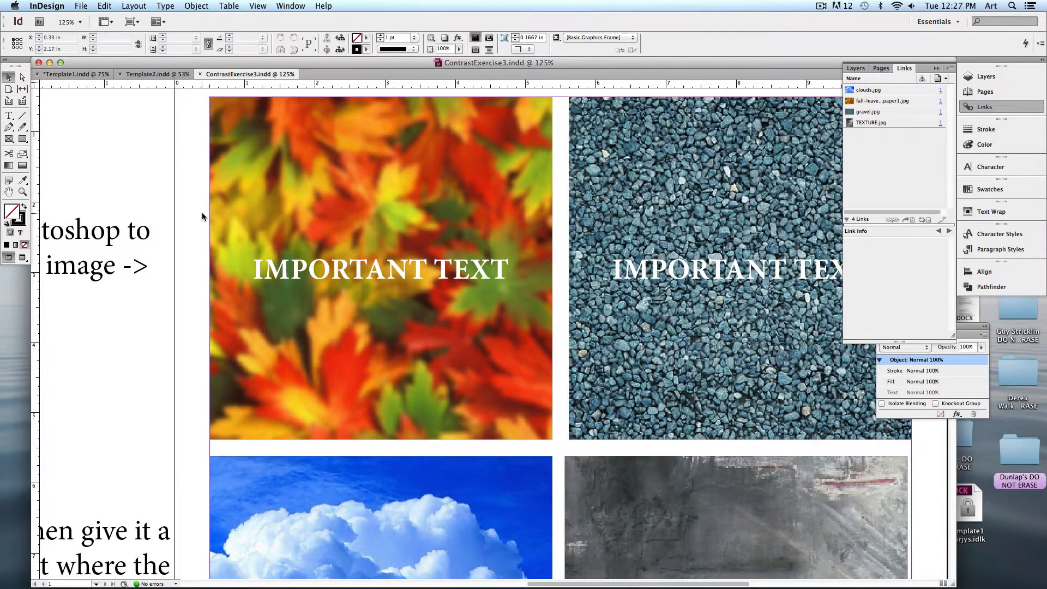
{"action": "left_click", "coordinate": [254, 279]}
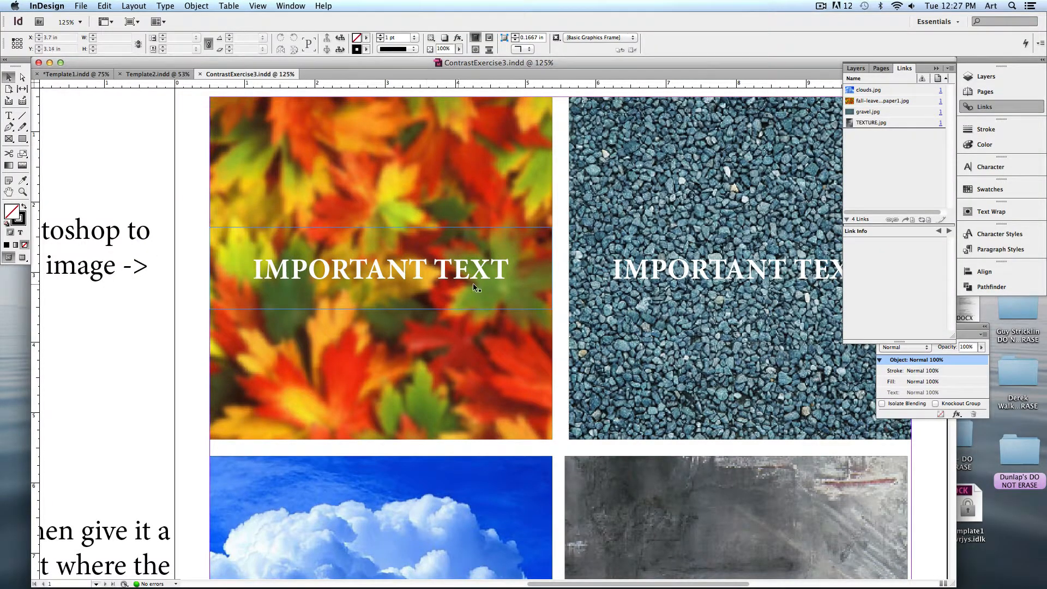
{"action": "left_click", "coordinate": [142, 116]}
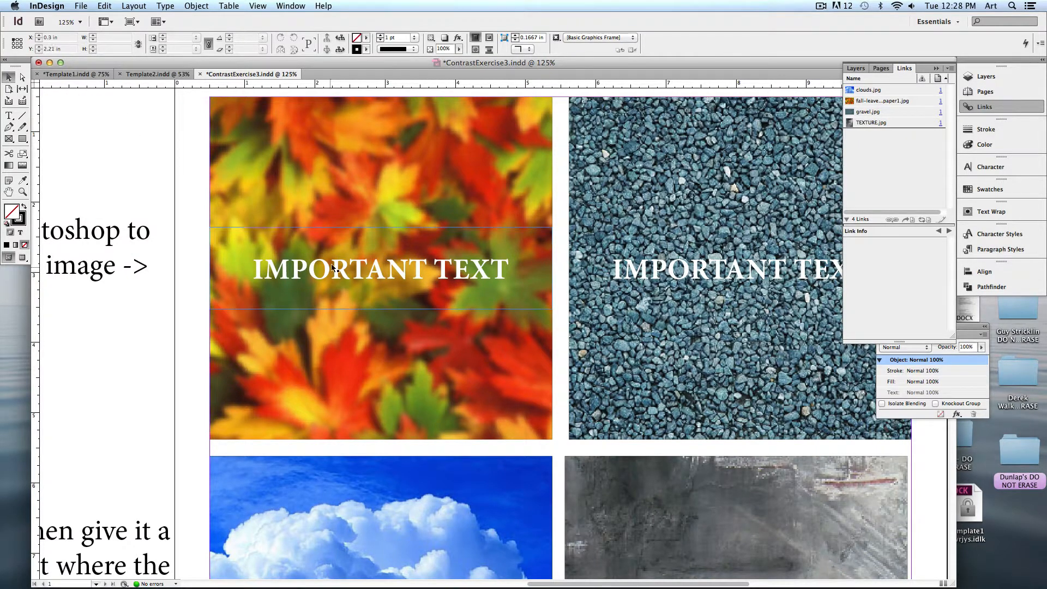
Step: Fill the IMPORTANT TEXT frame over the gravel image with a medium blue
{"action": "left_click_drag", "start_coordinate": [664, 189], "coordinate": [312, 199]}
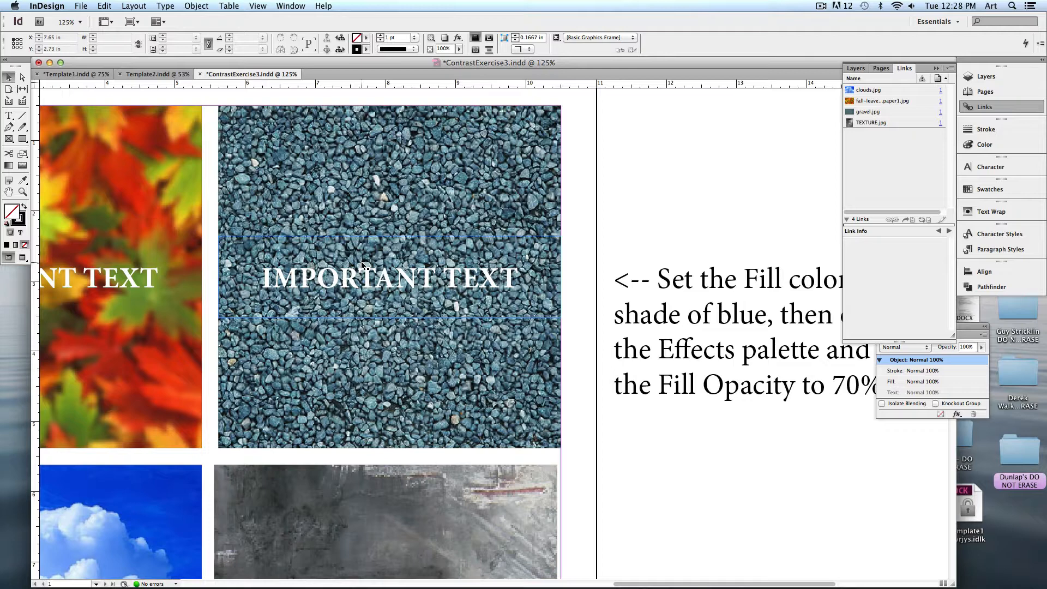
{"action": "left_click", "coordinate": [317, 252]}
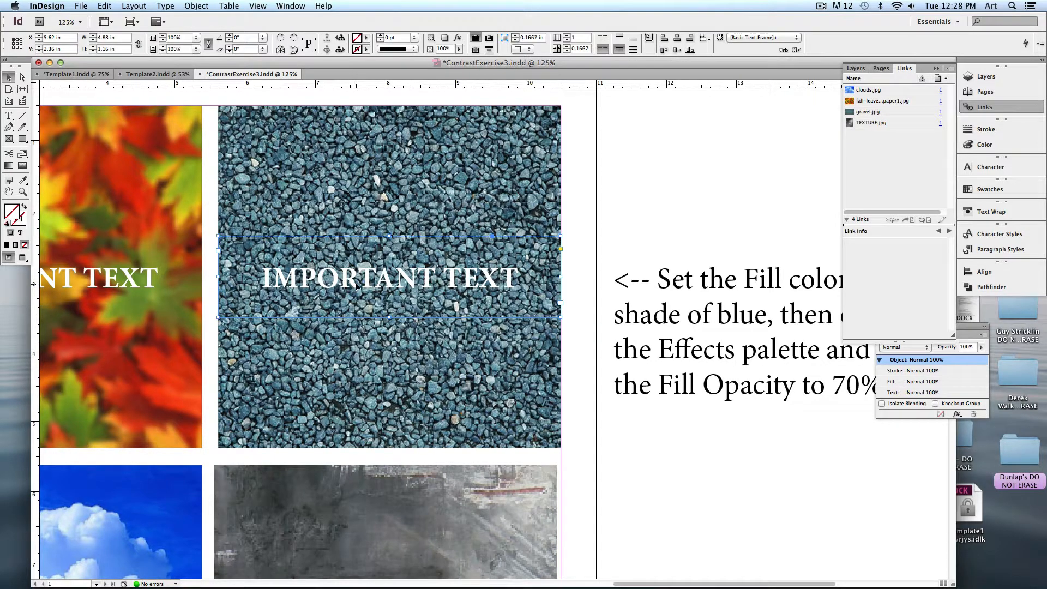
{"action": "double_click", "coordinate": [12, 211]}
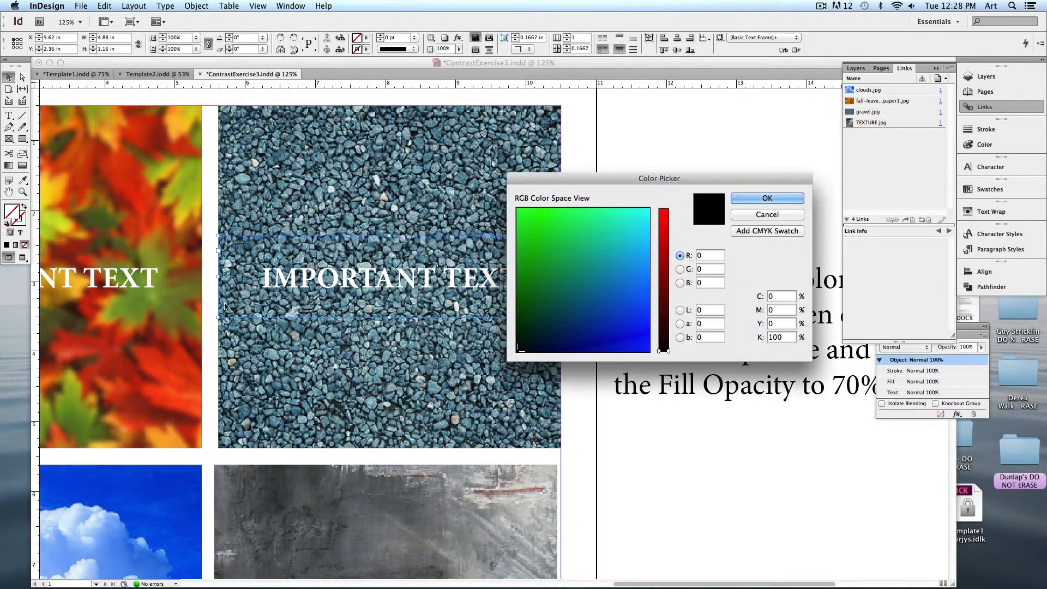
{"action": "left_click", "coordinate": [619, 310]}
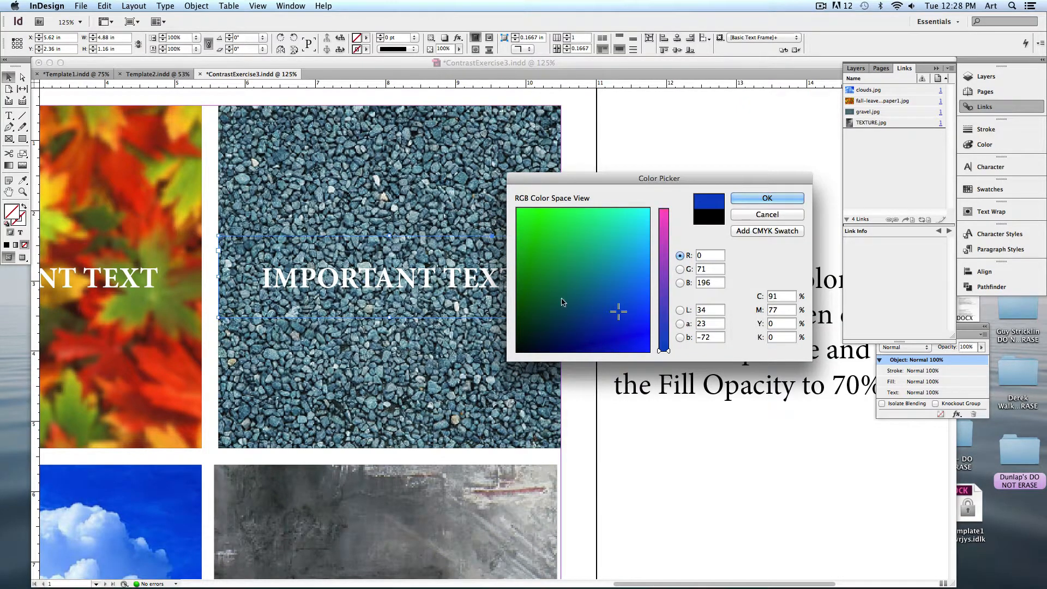
{"action": "left_click", "coordinate": [614, 299]}
{"action": "left_click", "coordinate": [769, 198]}
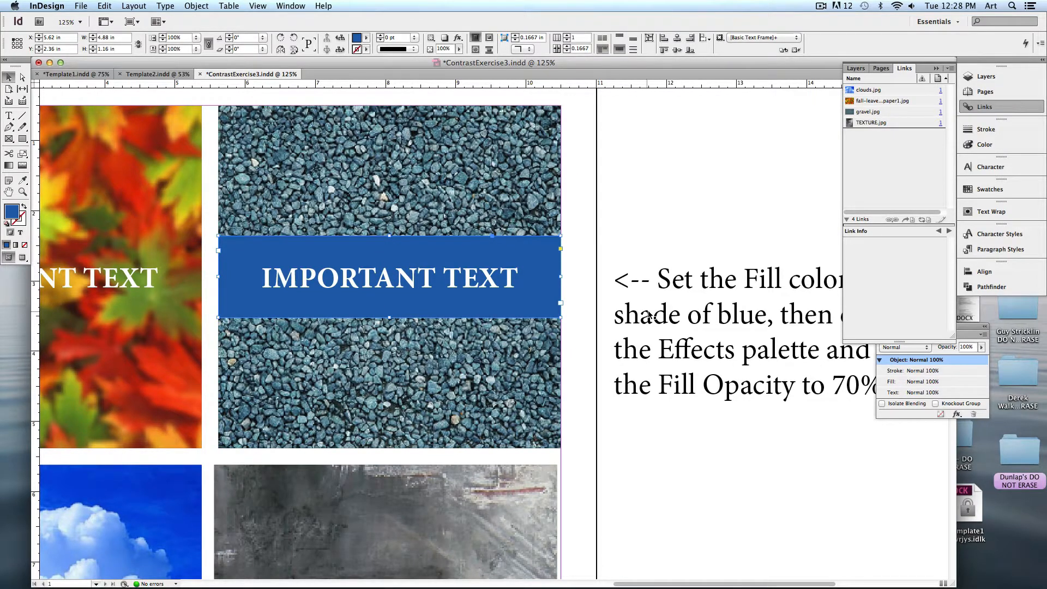
Step: Using Effects, lower only the fill opacity of the blue text frame so the gravel shows through behind the text
{"action": "left_click", "coordinate": [291, 6]}
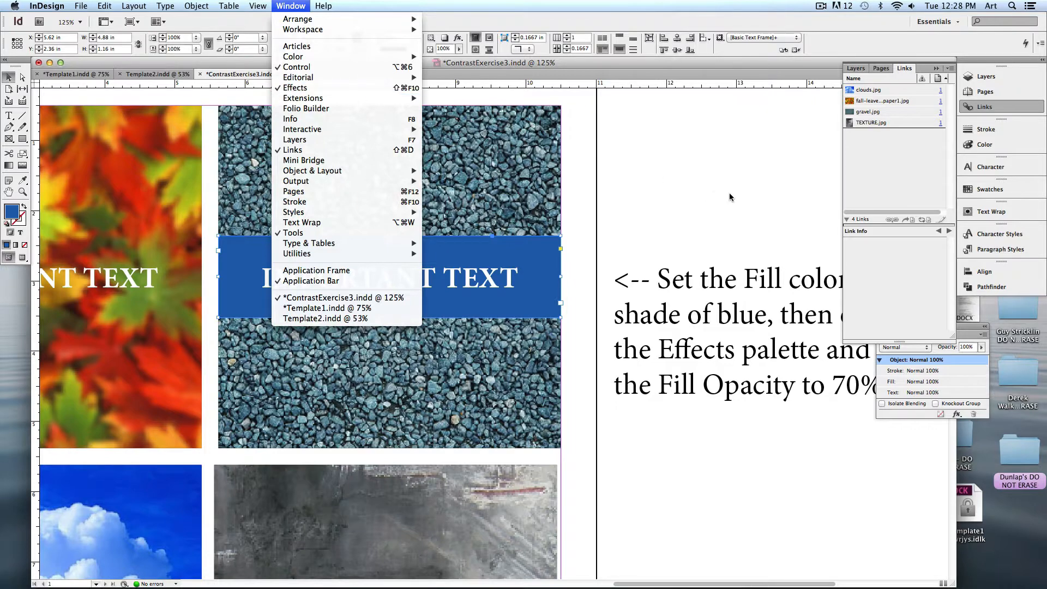
{"action": "key", "text": "Escape"}
{"action": "left_click_drag", "start_coordinate": [979, 329], "coordinate": [711, 178]}
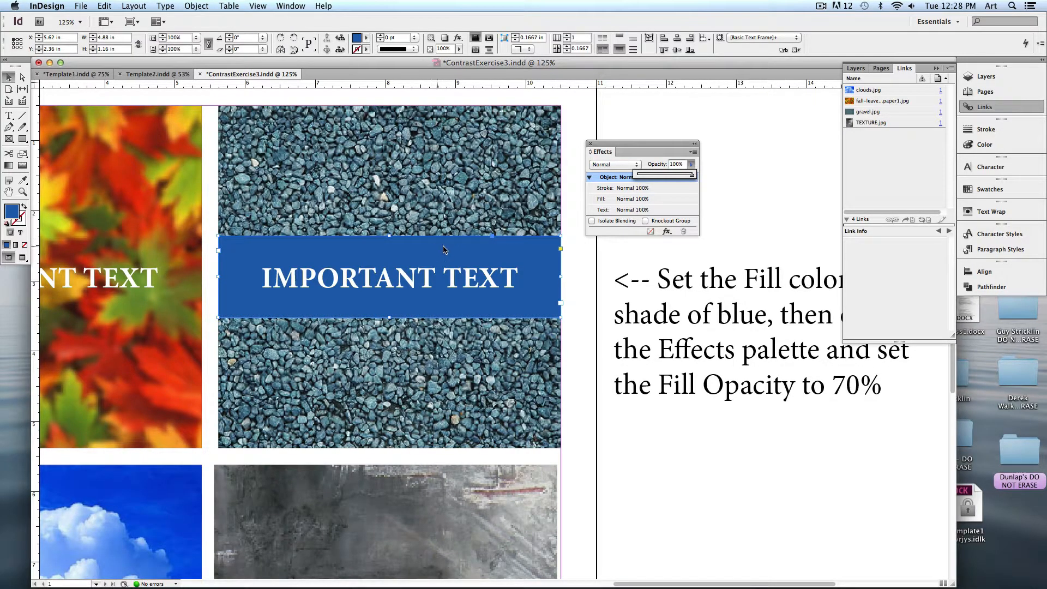
{"action": "left_click", "coordinate": [654, 144]}
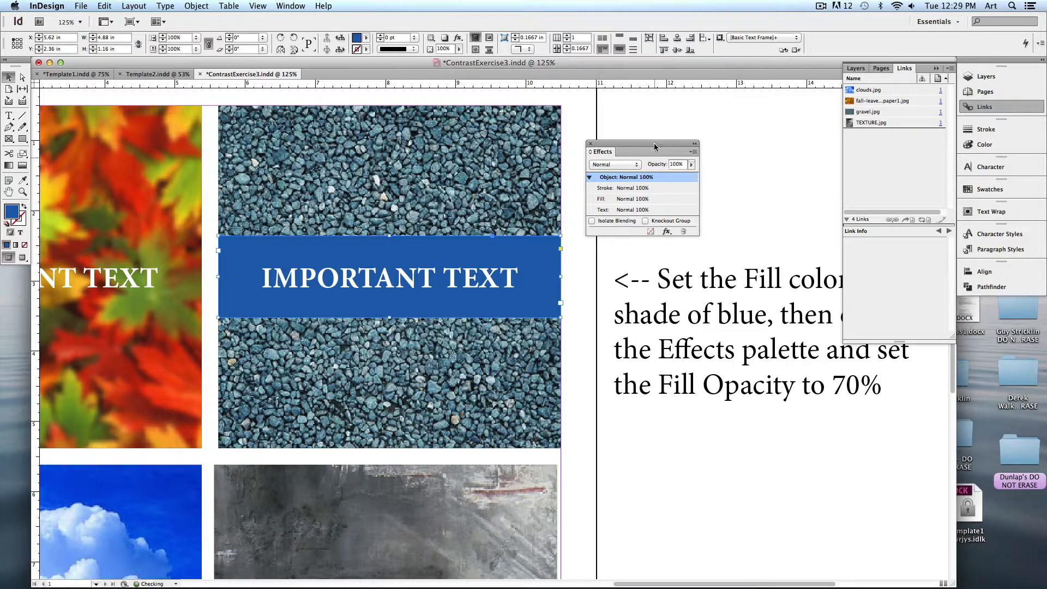
{"action": "left_click", "coordinate": [600, 199]}
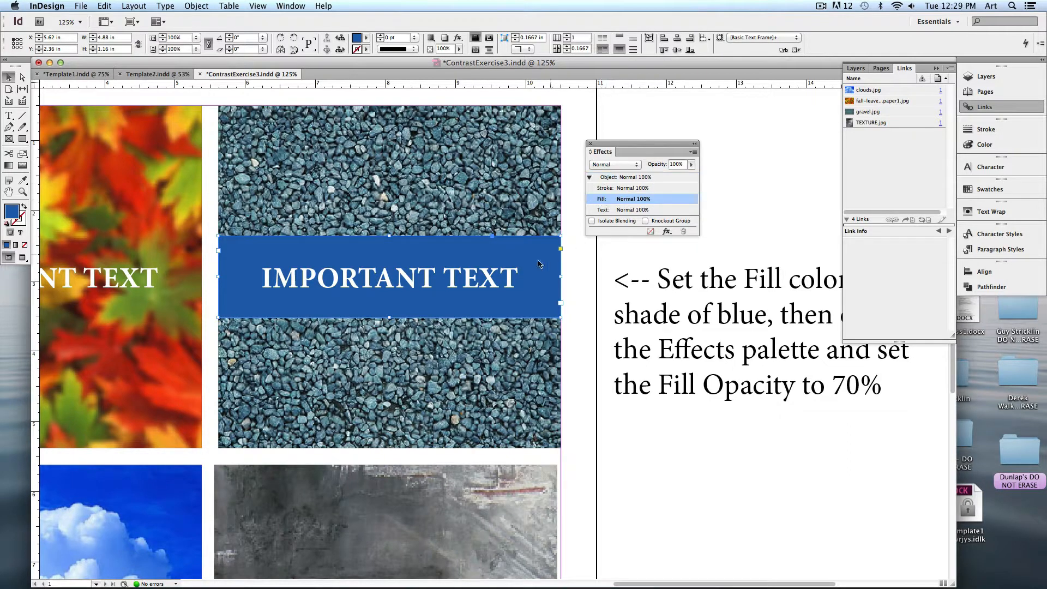
{"action": "left_click", "coordinate": [691, 165]}
{"action": "left_click_drag", "start_coordinate": [690, 174], "coordinate": [640, 191]}
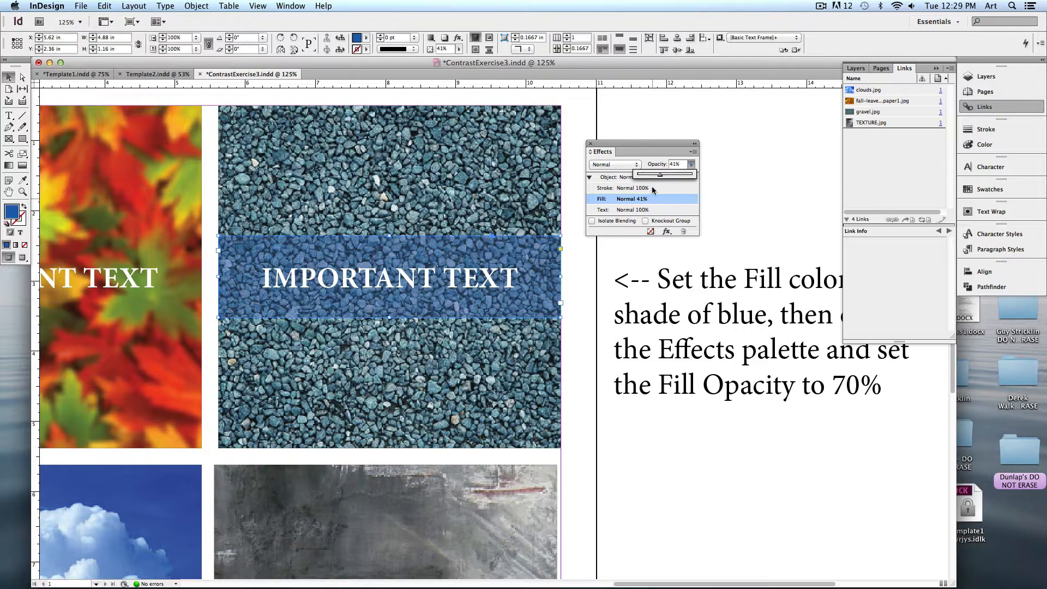
{"action": "left_click_drag", "start_coordinate": [660, 178], "coordinate": [666, 183]}
{"action": "left_click", "coordinate": [599, 264]}
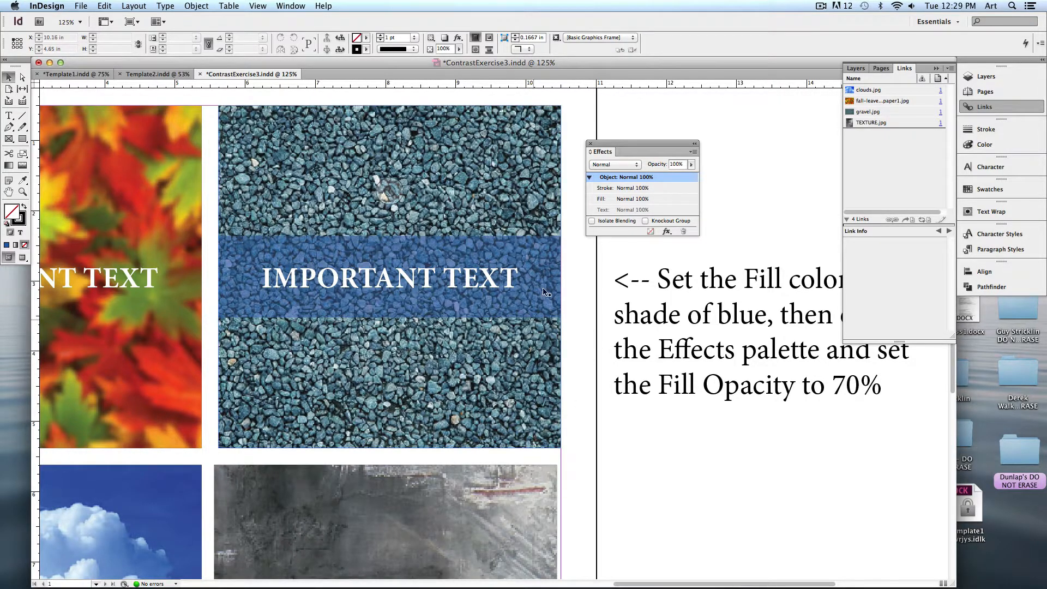
Step: Add a drop shadow effect to the IMPORTANT TEXT frame over the grey texture image, keeping the text in view
{"action": "scroll", "coordinate": [560, 446], "scroll_direction": "down", "scroll_amount": 10}
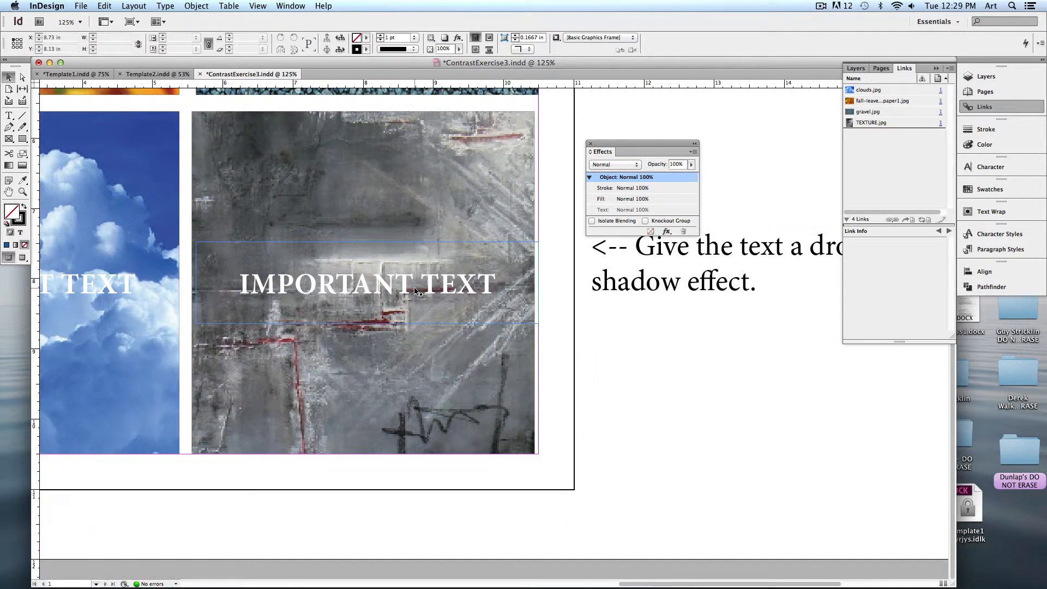
{"action": "left_click", "coordinate": [386, 302]}
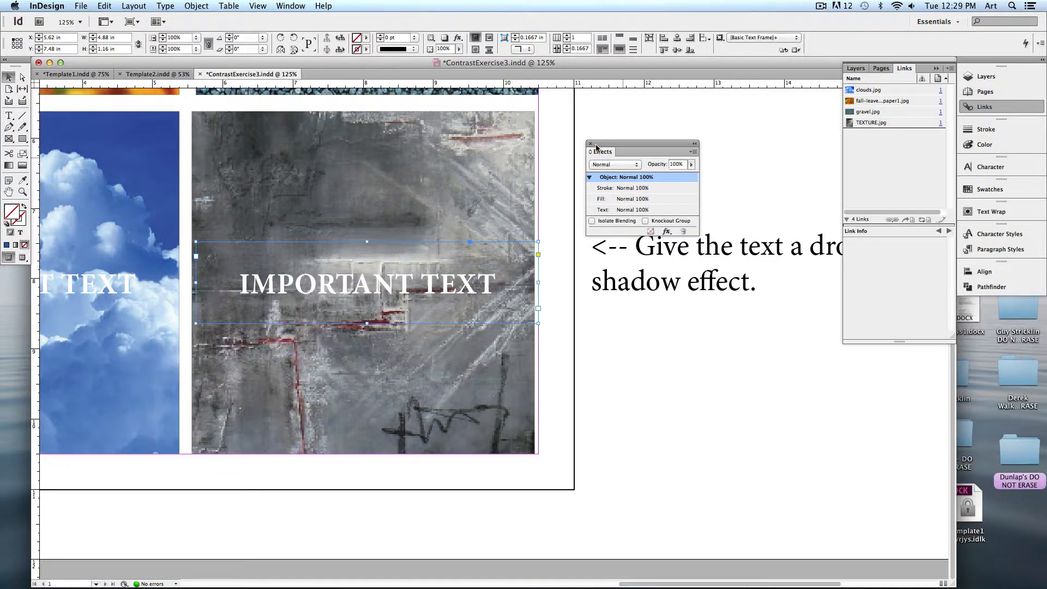
{"action": "left_click", "coordinate": [666, 231]}
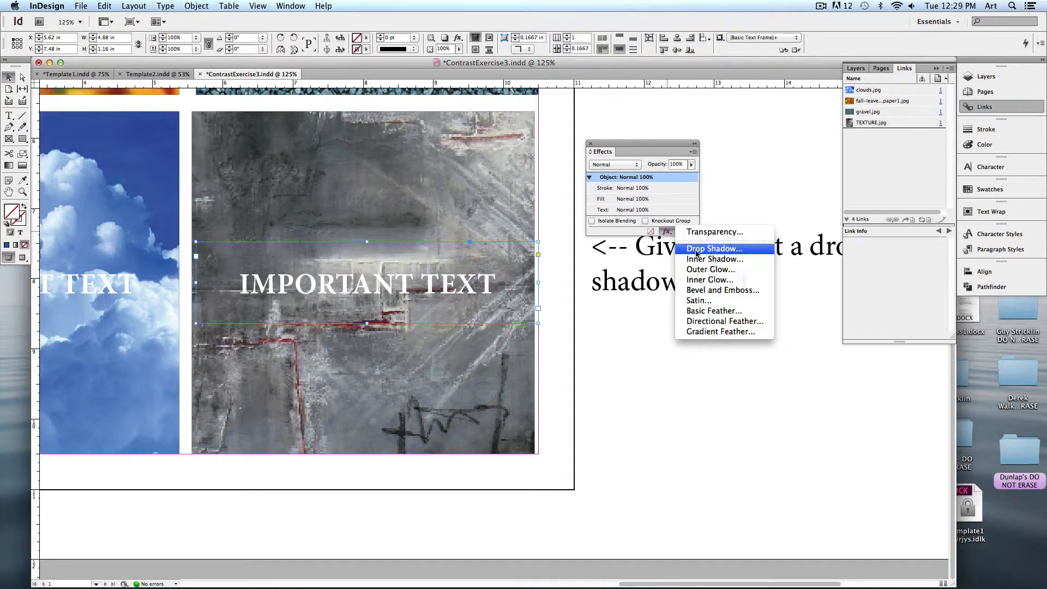
{"action": "left_click", "coordinate": [620, 233]}
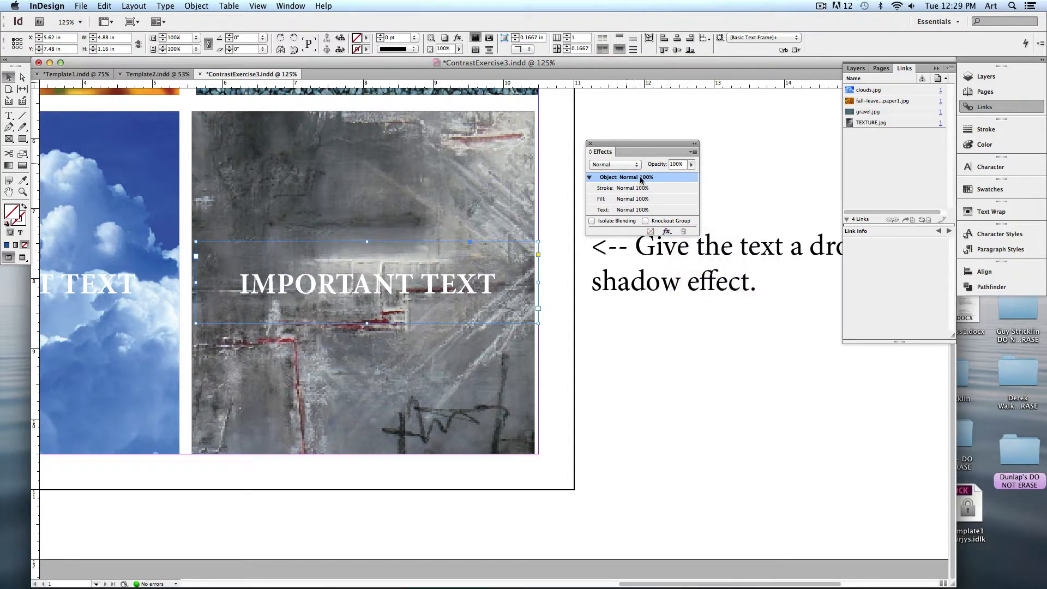
{"action": "left_click", "coordinate": [456, 39]}
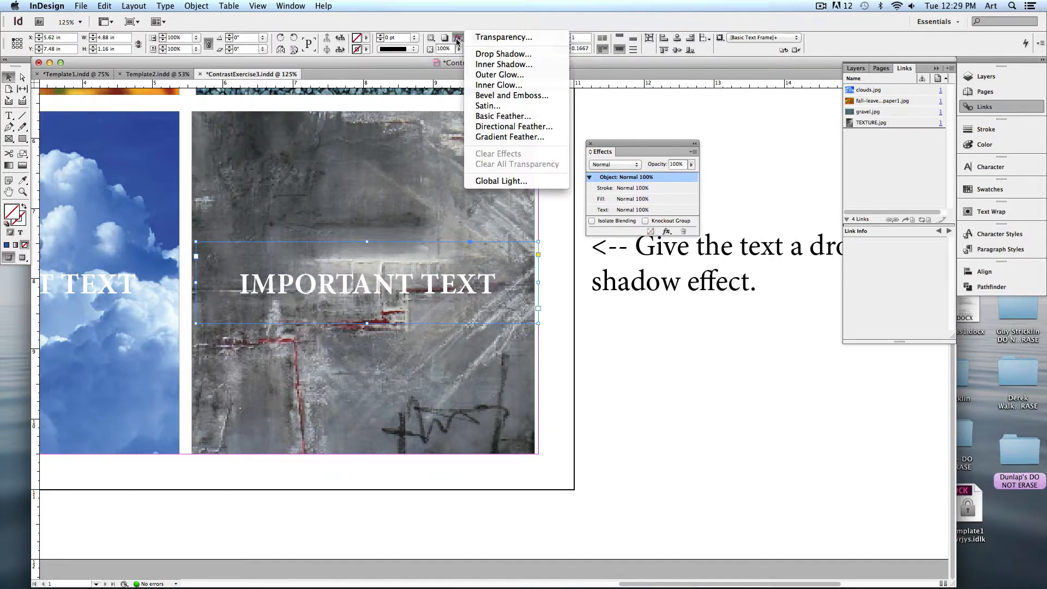
{"action": "left_click", "coordinate": [457, 39]}
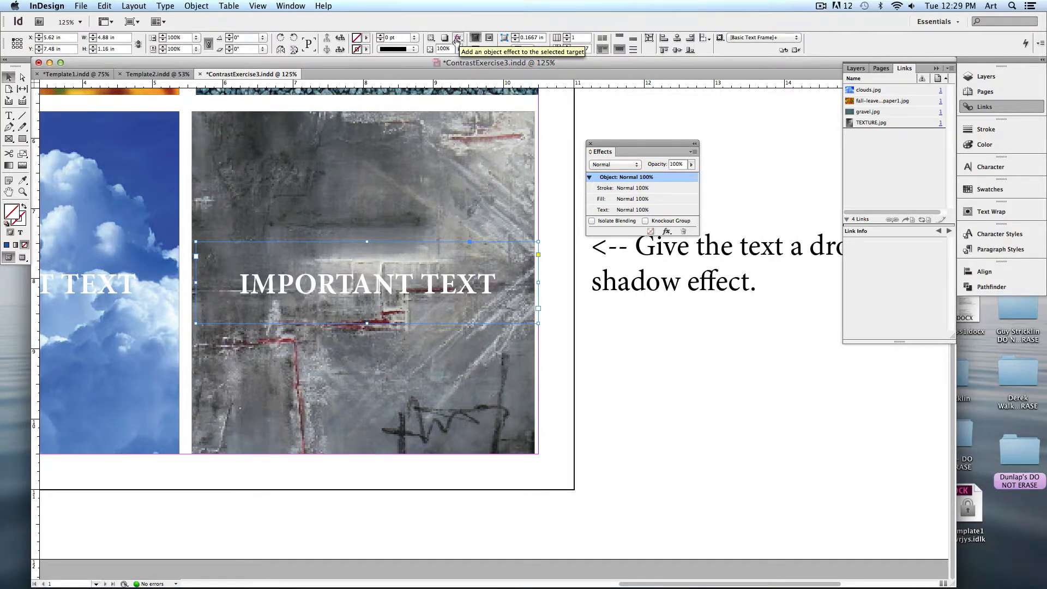
{"action": "left_click", "coordinate": [192, 7]}
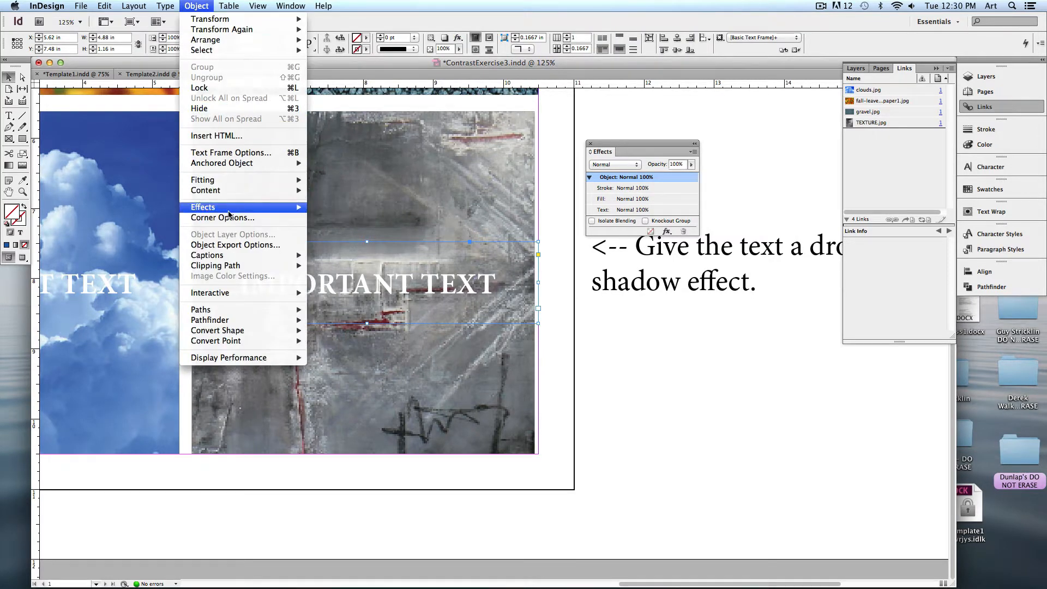
{"action": "mouse_move", "coordinate": [204, 212]}
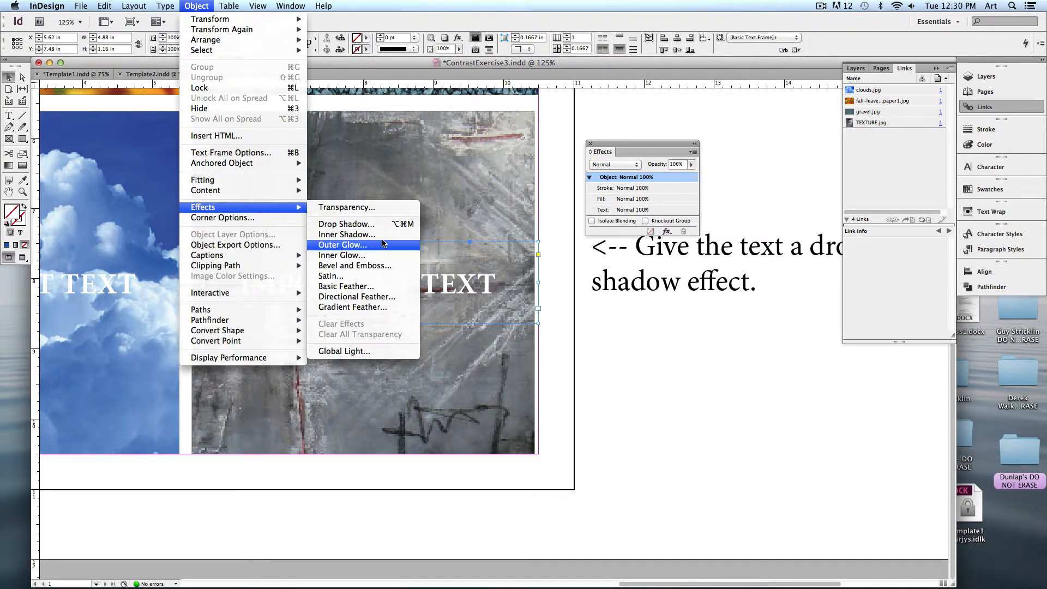
{"action": "left_click", "coordinate": [339, 226]}
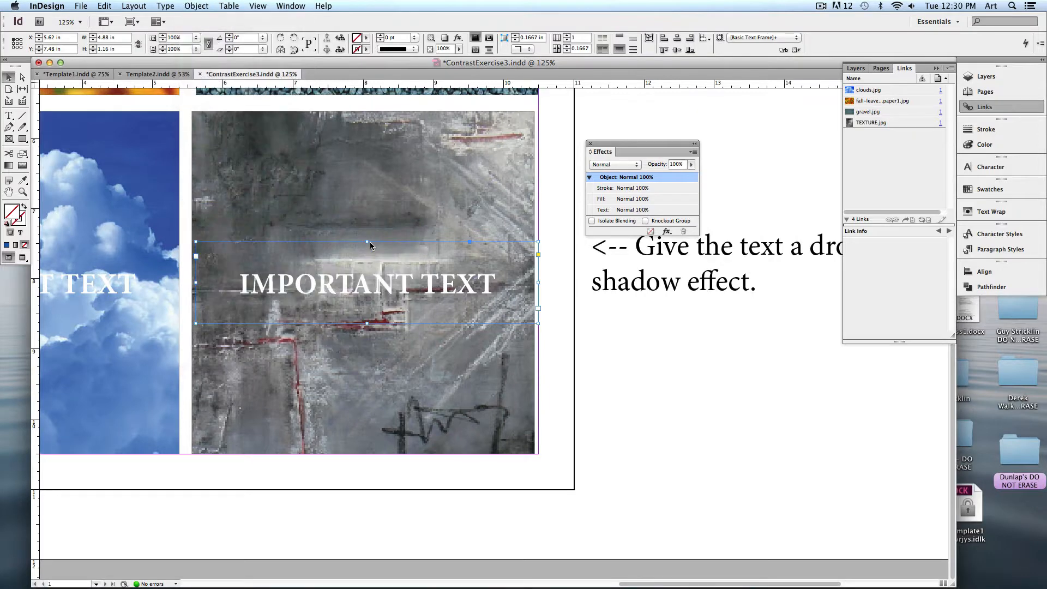
{"action": "left_click_drag", "start_coordinate": [761, 167], "coordinate": [704, 231]}
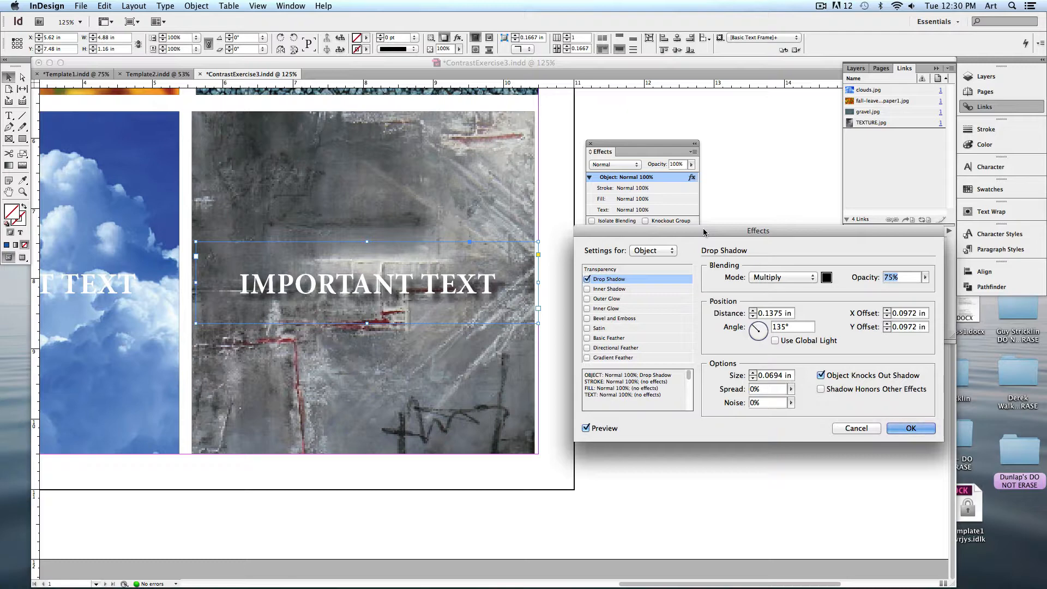
{"action": "left_click_drag", "start_coordinate": [703, 232], "coordinate": [702, 227]}
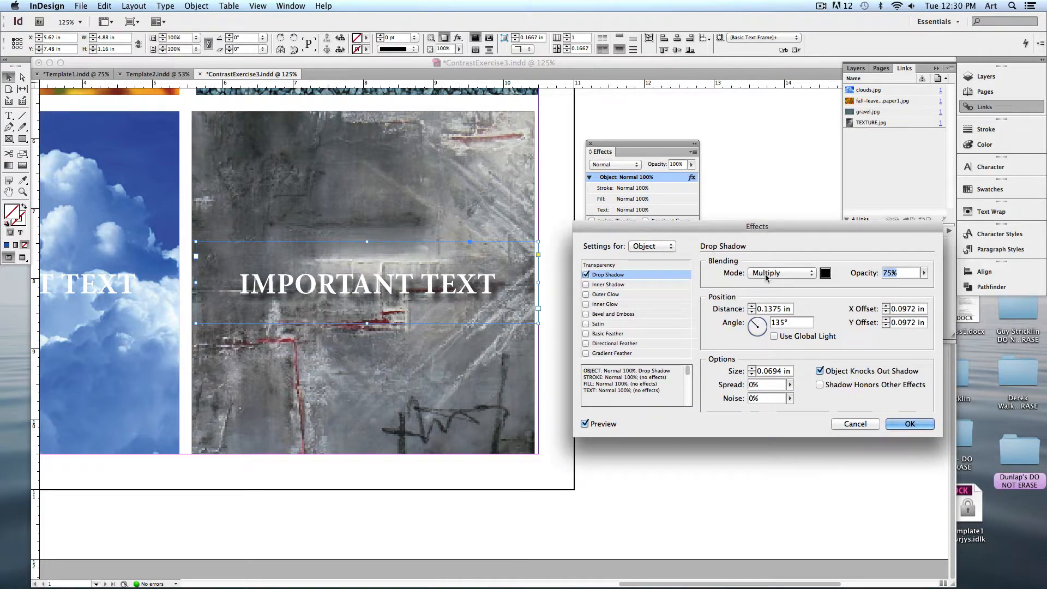
Step: Set the drop shadow's opacity to 100%
{"action": "left_click", "coordinate": [924, 273]}
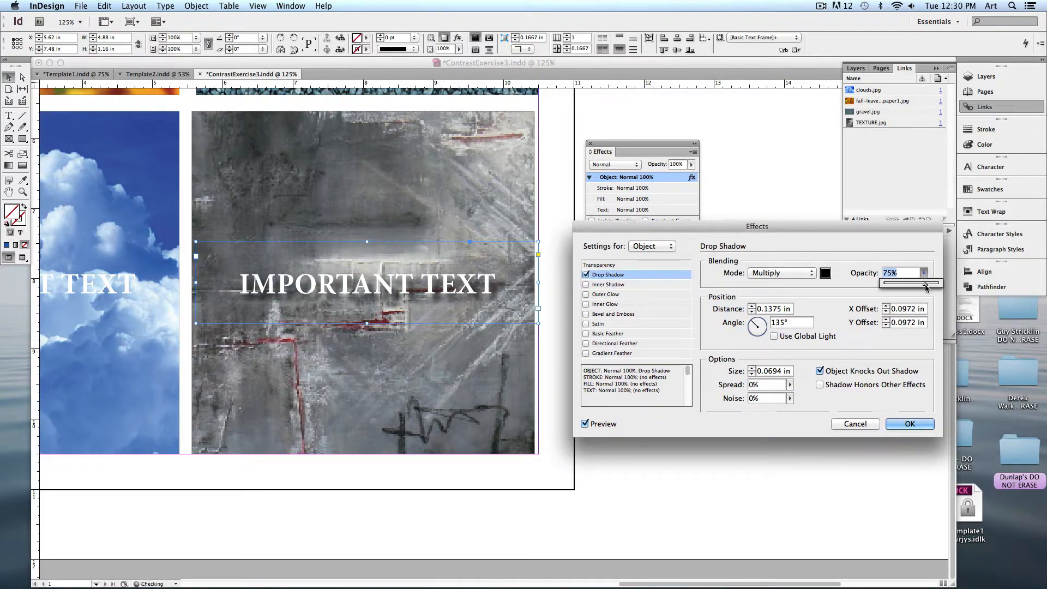
{"action": "left_click_drag", "start_coordinate": [924, 284], "coordinate": [952, 285]}
{"action": "left_click", "coordinate": [826, 294]}
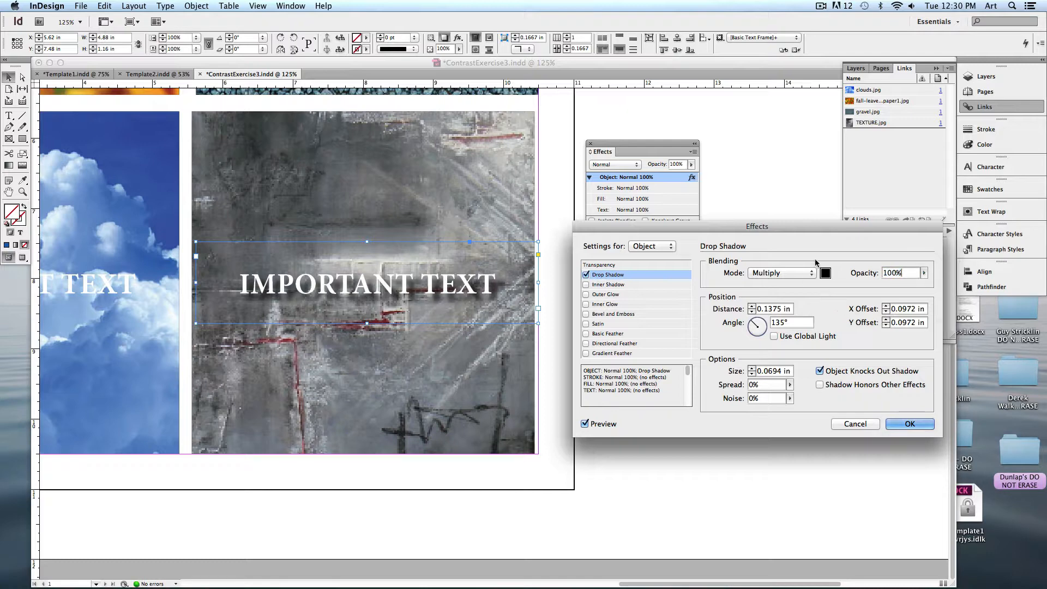
Step: Try out drop shadow distances of 0 in and 0.25 in on the text, ending back at 0 in
{"action": "left_click", "coordinate": [751, 312]}
{"action": "left_click", "coordinate": [751, 312]}
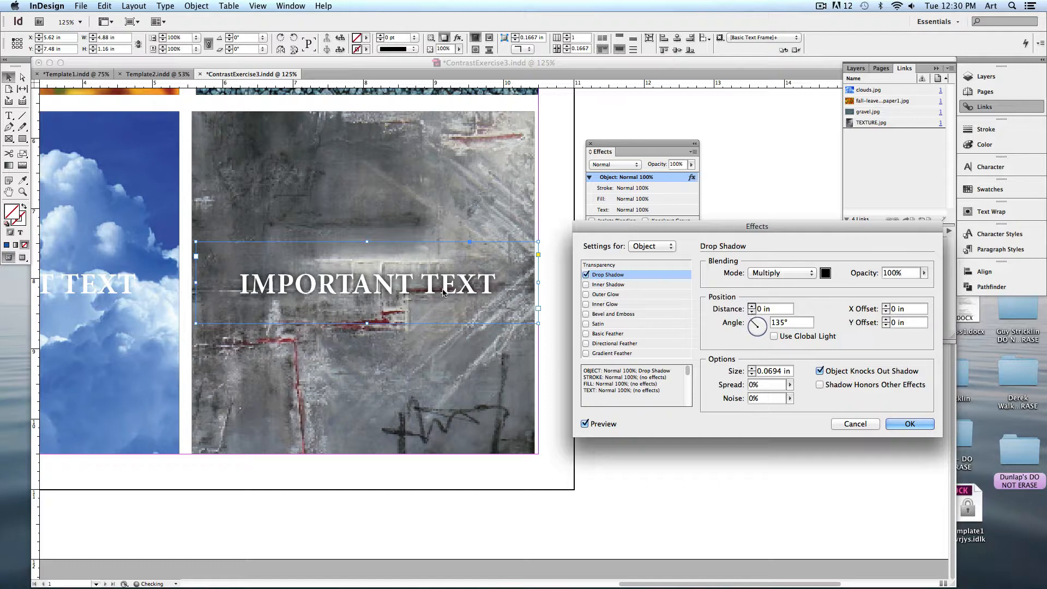
{"action": "left_click", "coordinate": [751, 306]}
{"action": "left_click", "coordinate": [752, 306]}
{"action": "left_click", "coordinate": [751, 305]}
{"action": "left_click", "coordinate": [751, 305]}
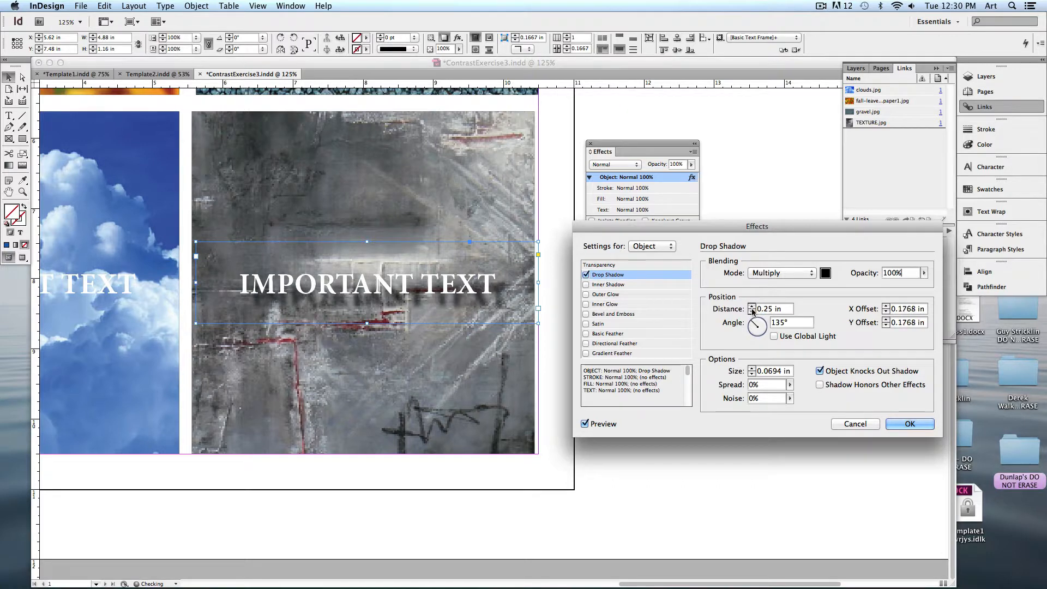
{"action": "left_click", "coordinate": [752, 311]}
{"action": "left_click", "coordinate": [751, 312]}
{"action": "left_click", "coordinate": [751, 312]}
{"action": "left_click", "coordinate": [751, 312]}
Step: Set the drop shadow's angle to 114° and its distance to 0.125 in
{"action": "left_click_drag", "start_coordinate": [757, 328], "coordinate": [752, 313]}
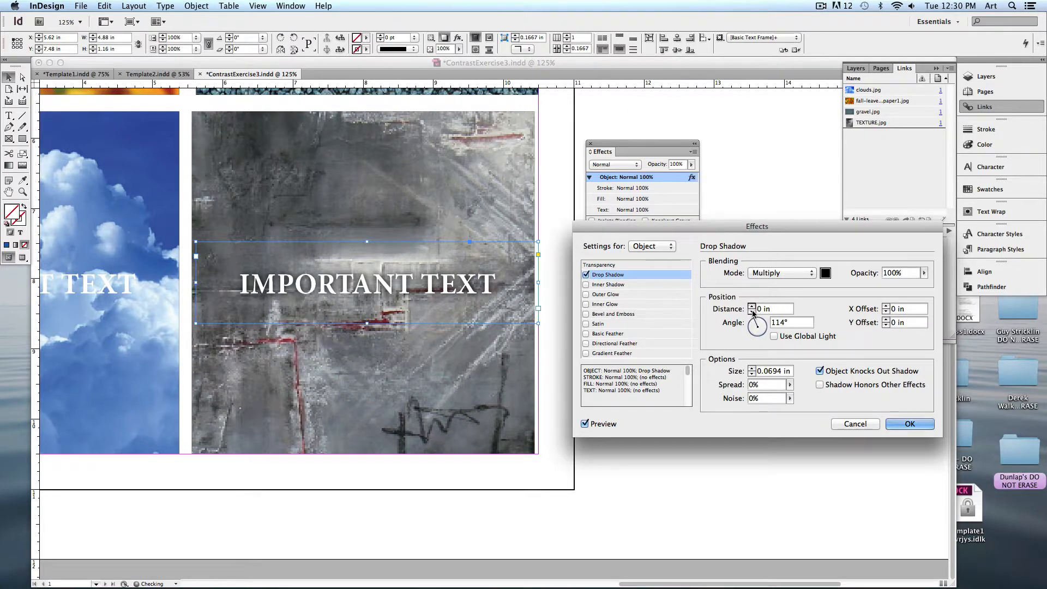
{"action": "left_click", "coordinate": [751, 306]}
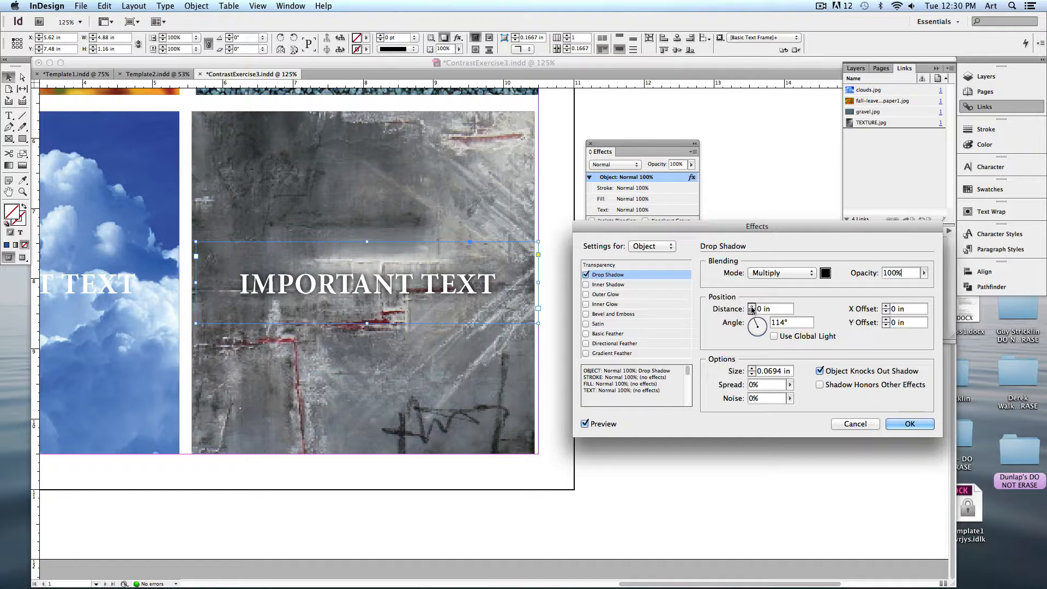
{"action": "left_click", "coordinate": [751, 306]}
Step: Try out different drop shadow sizes, stepping down to -0.5625 in and back up to 0.125 in
{"action": "left_click", "coordinate": [752, 368]}
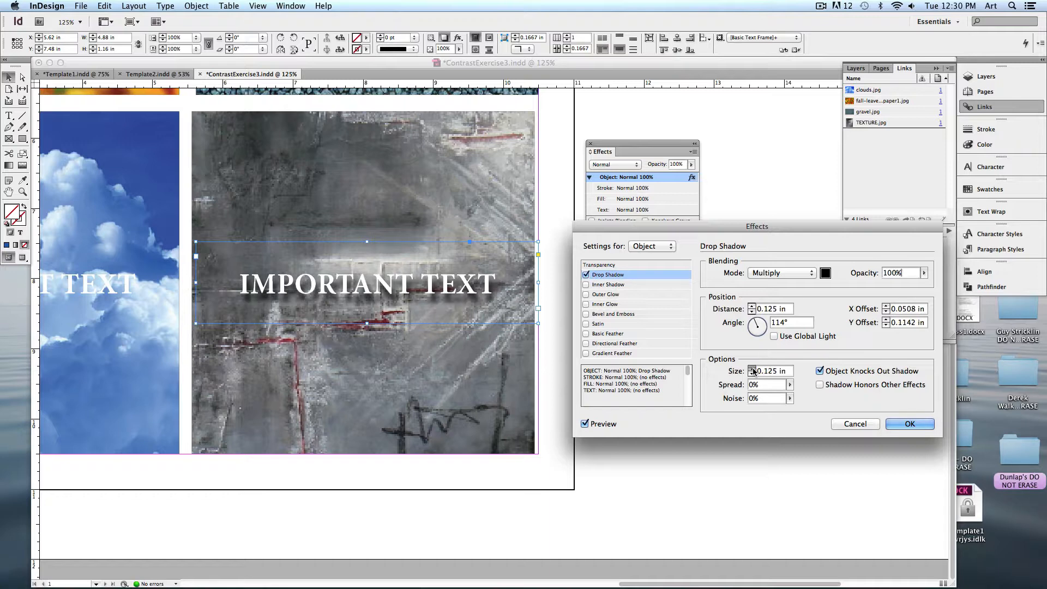
{"action": "left_click", "coordinate": [752, 367]}
{"action": "left_click", "coordinate": [751, 375]}
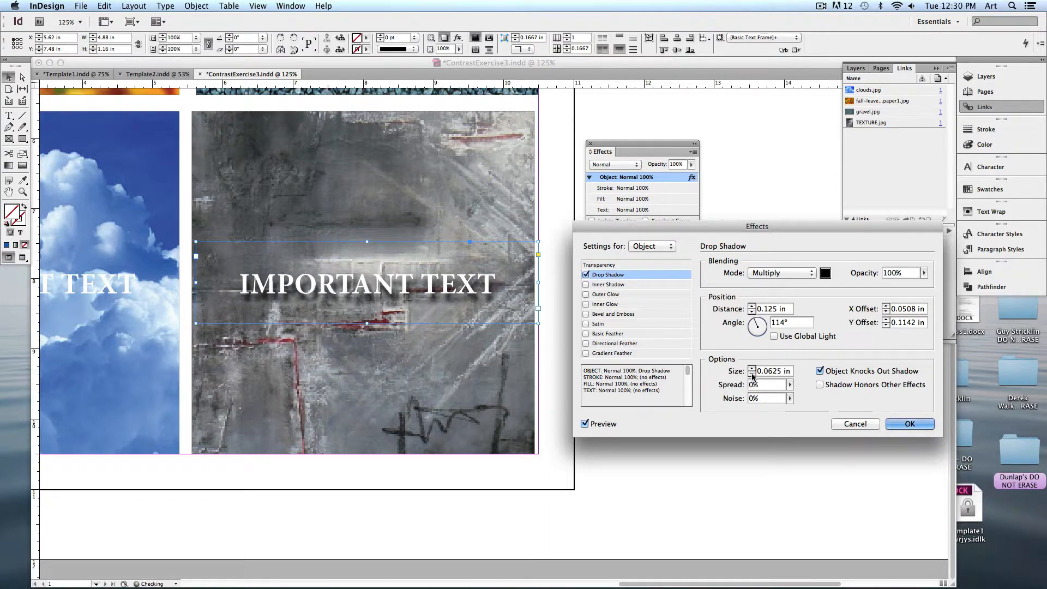
{"action": "left_click", "coordinate": [752, 374]}
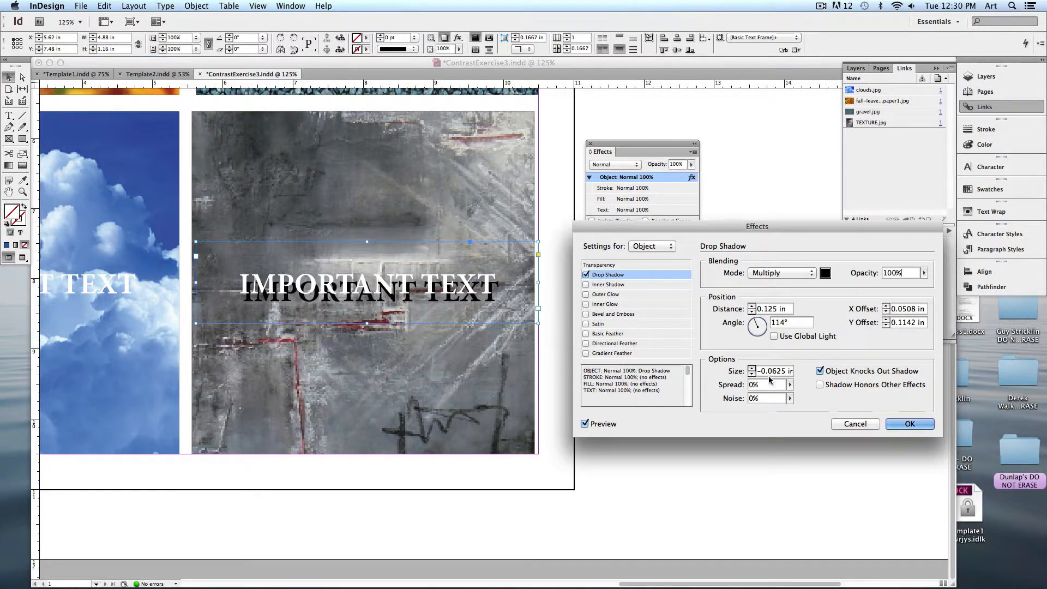
{"action": "left_click", "coordinate": [752, 374]}
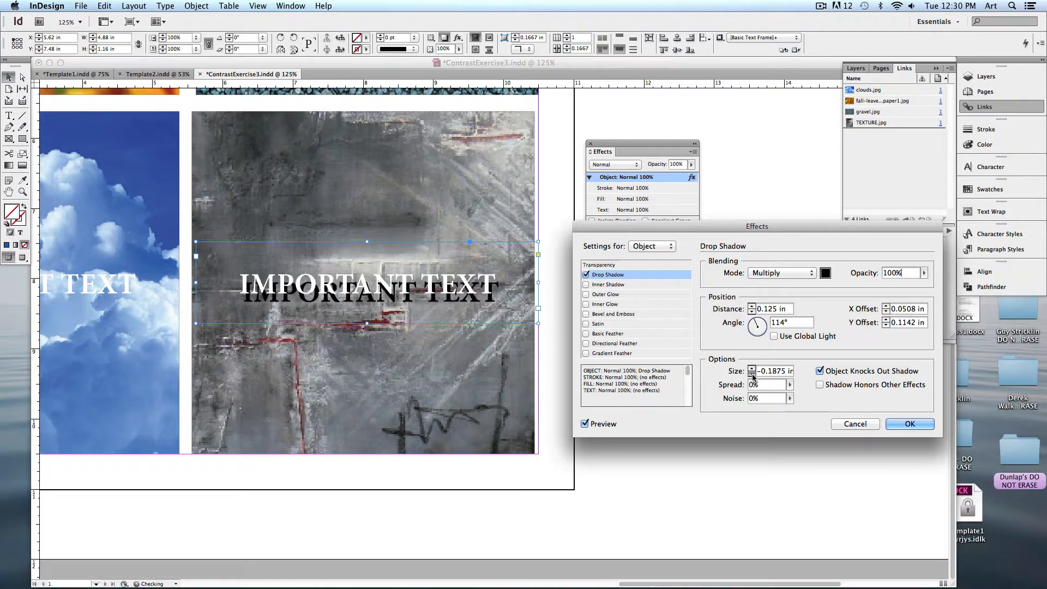
{"action": "left_click", "coordinate": [752, 374]}
{"action": "left_click", "coordinate": [752, 374]}
{"action": "left_click", "coordinate": [752, 374]}
{"action": "left_click", "coordinate": [751, 369]}
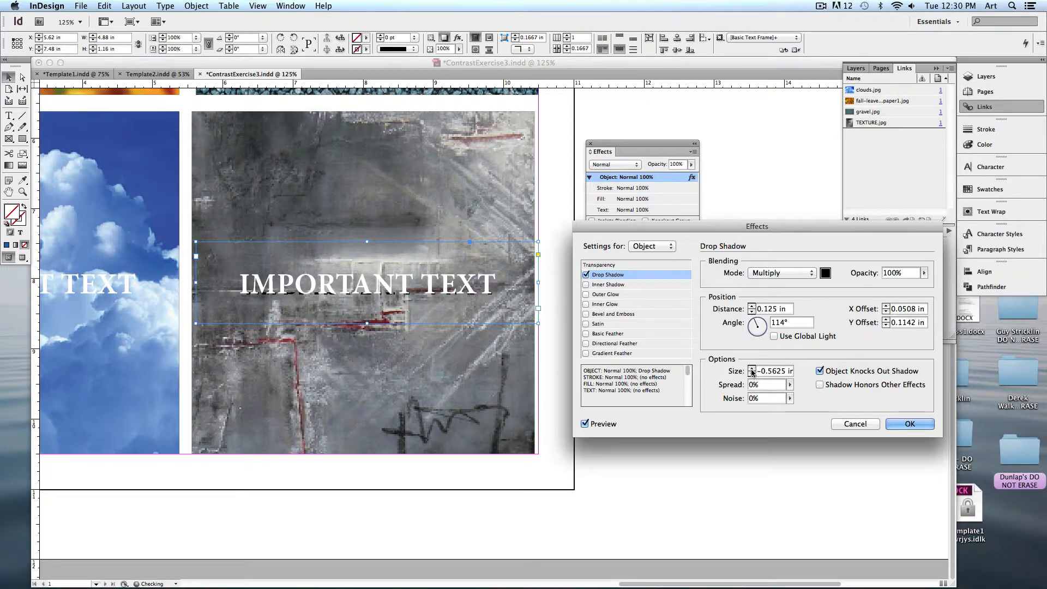
{"action": "left_click", "coordinate": [752, 369]}
{"action": "left_click", "coordinate": [752, 369]}
{"action": "left_click", "coordinate": [752, 369]}
{"action": "left_click", "coordinate": [752, 369]}
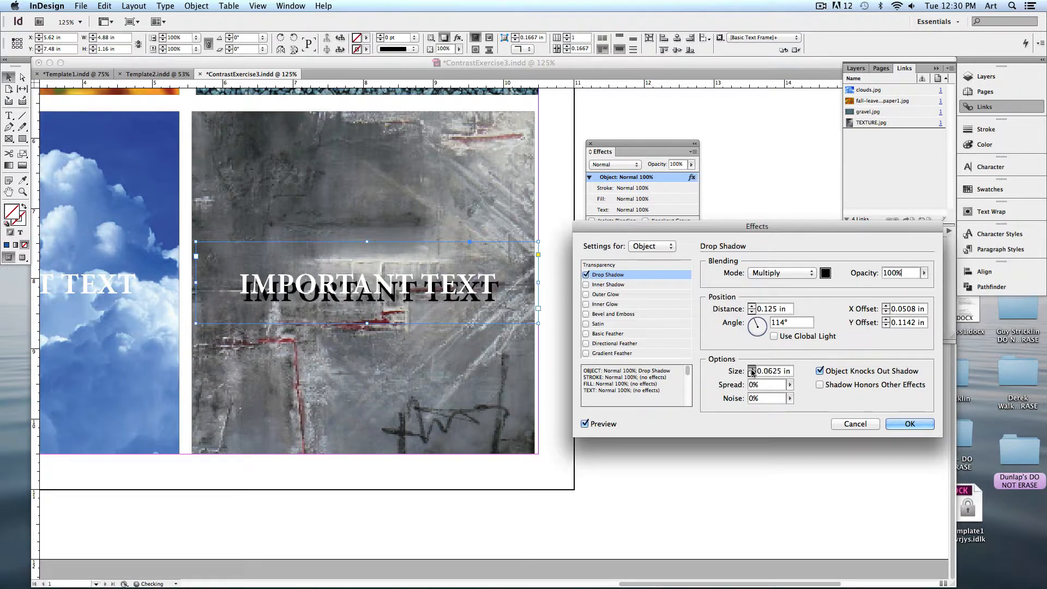
{"action": "left_click", "coordinate": [752, 369]}
{"action": "left_click", "coordinate": [752, 369]}
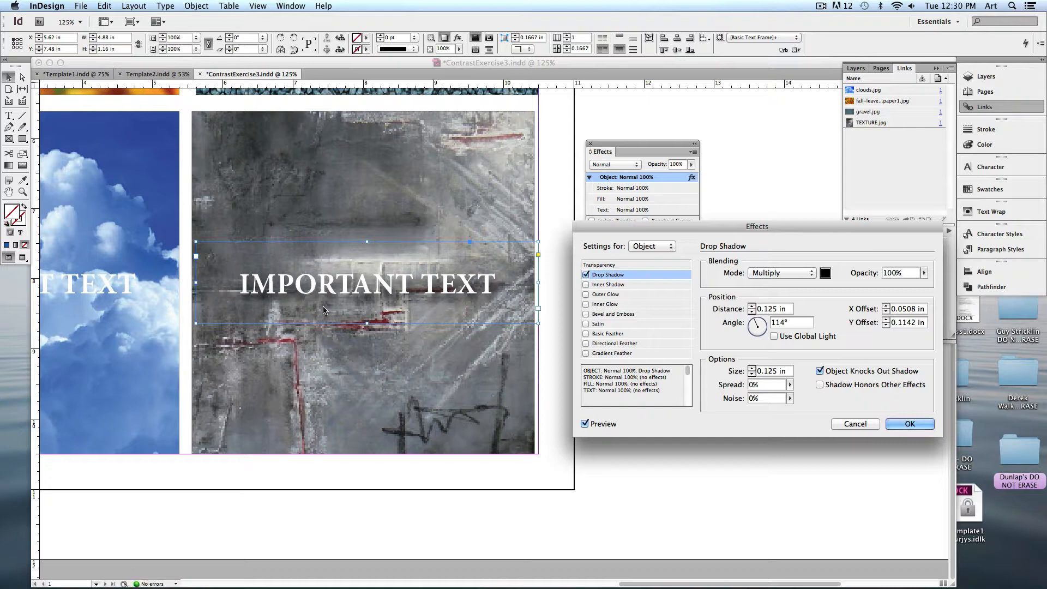
Step: Set both the drop shadow's distance and its size to 0.0625 in, apply the effect and deselect the text frame
{"action": "left_click", "coordinate": [751, 311]}
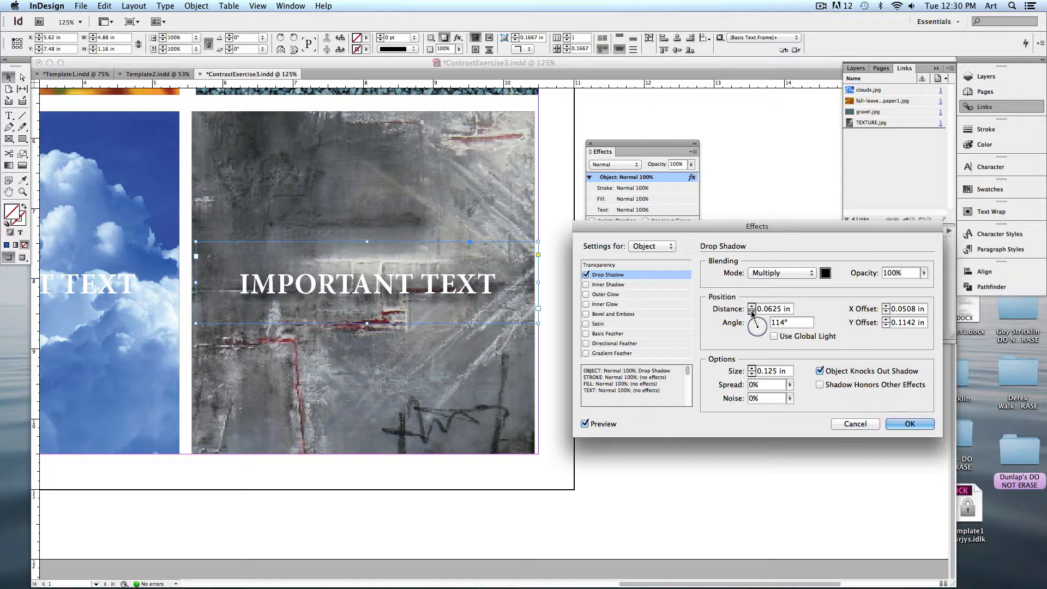
{"action": "left_click", "coordinate": [752, 372]}
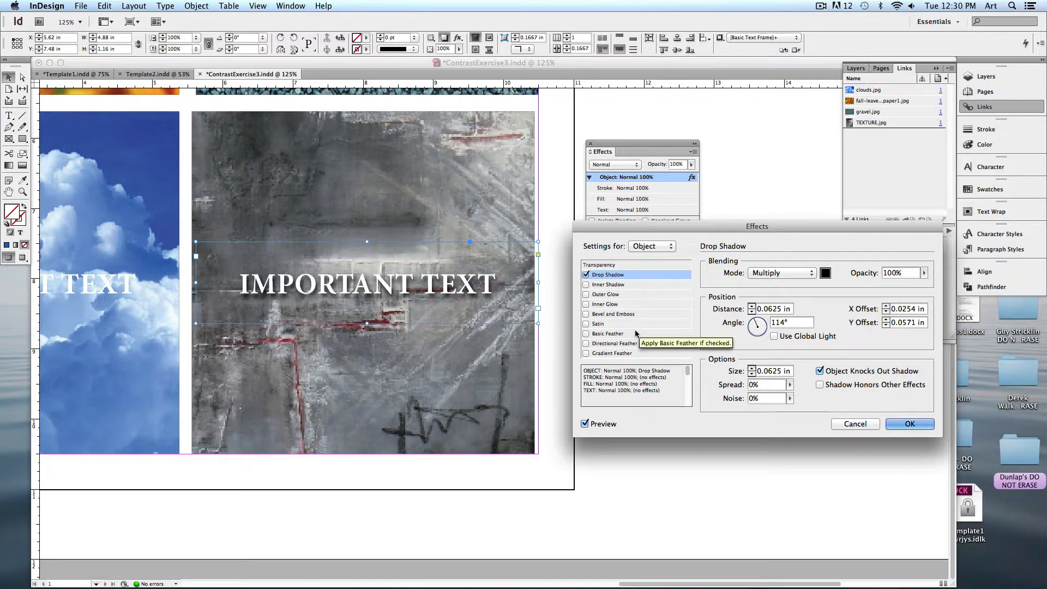
{"action": "left_click", "coordinate": [917, 423]}
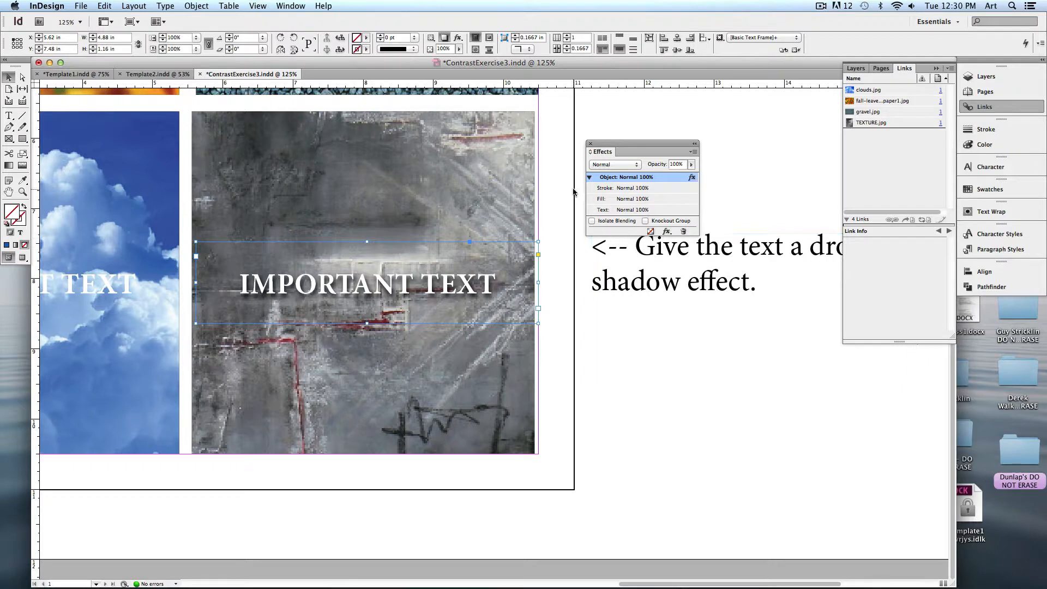
{"action": "left_click", "coordinate": [559, 321]}
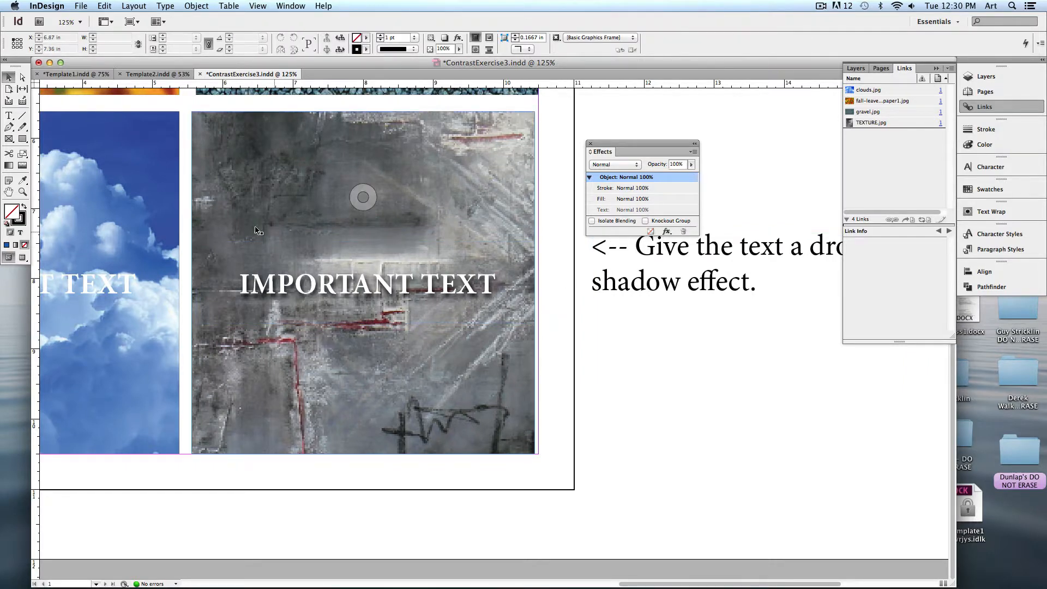
Step: Delete the clouds image to check the fill behind it, and undo the deletion
{"action": "left_click_drag", "start_coordinate": [62, 252], "coordinate": [421, 273]}
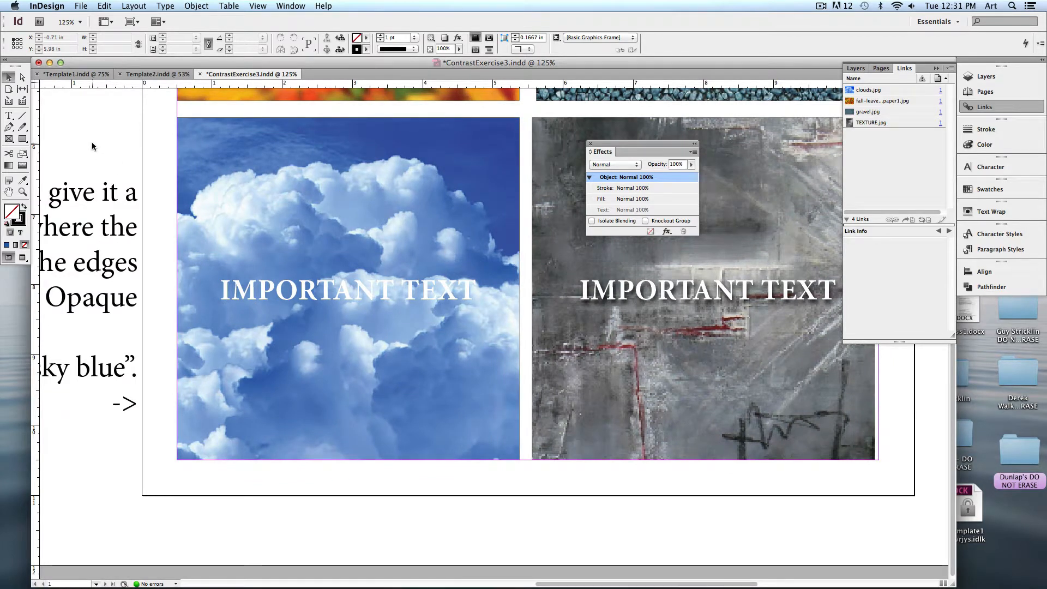
{"action": "left_click", "coordinate": [347, 203]}
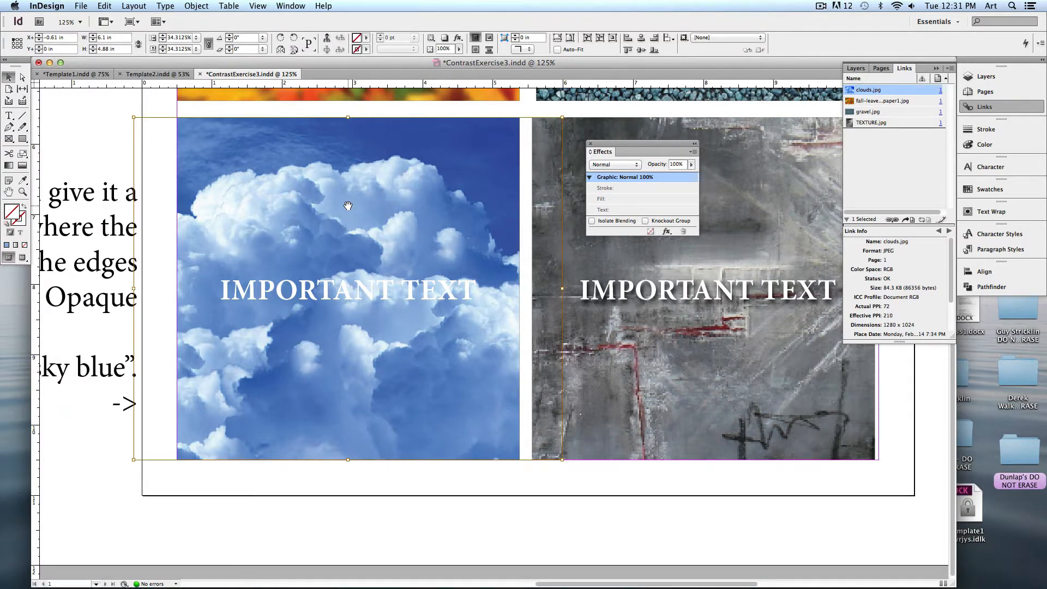
{"action": "key", "text": "Delete"}
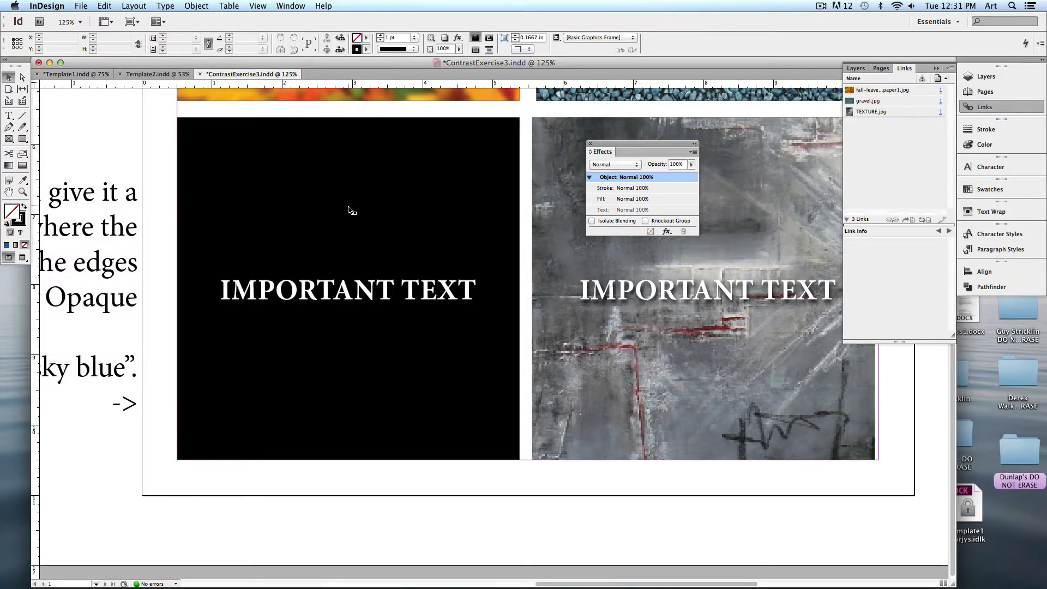
{"action": "key", "text": "super+z"}
{"action": "left_click", "coordinate": [79, 113]}
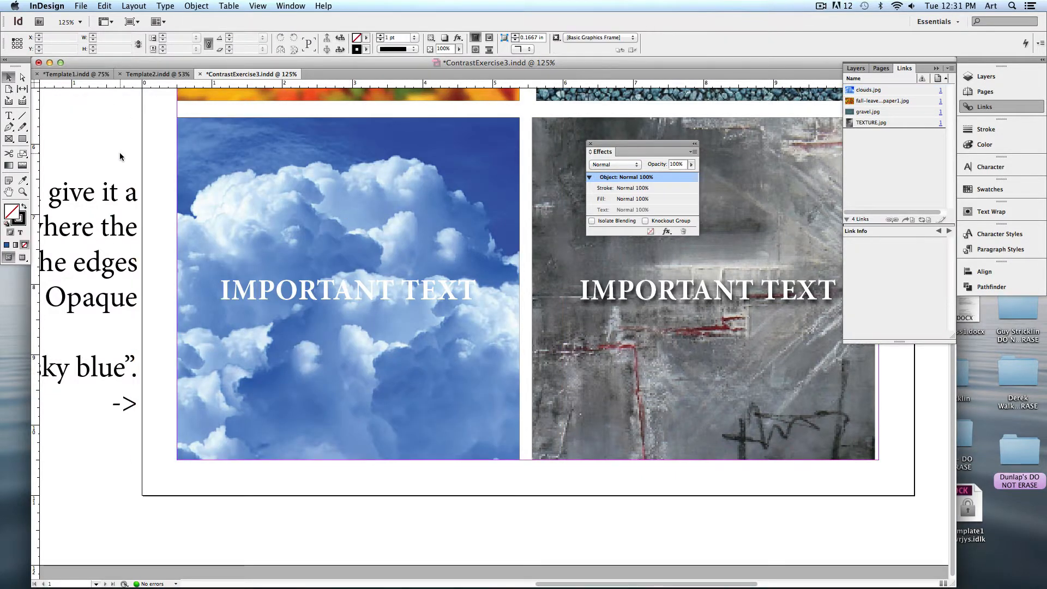
Step: Add a linear Gradient Feather effect to the clouds image and move its transparent stop to about 52.5%
{"action": "left_click", "coordinate": [348, 201]}
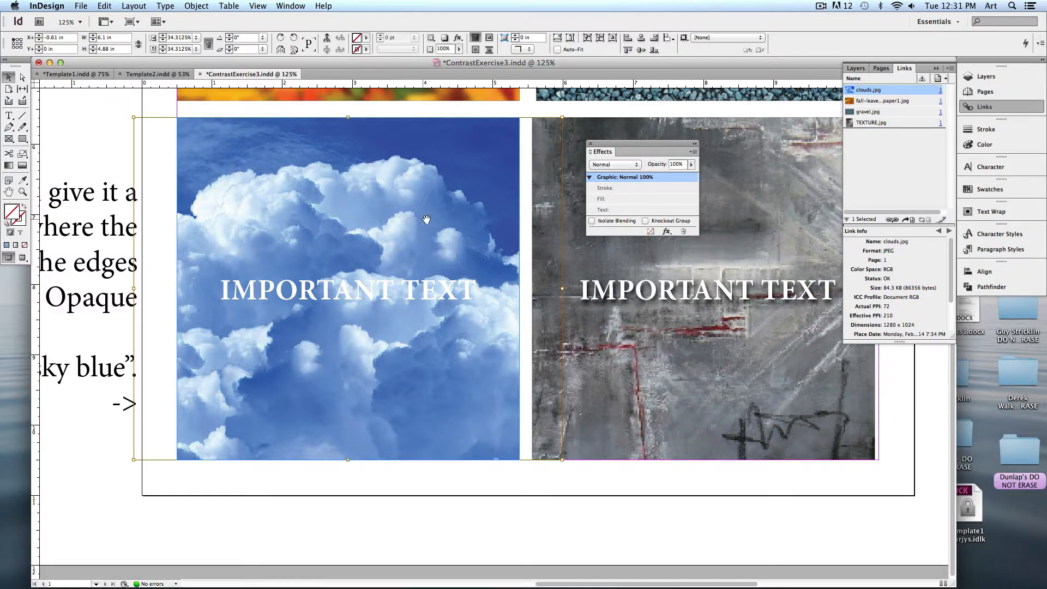
{"action": "left_click", "coordinate": [666, 231]}
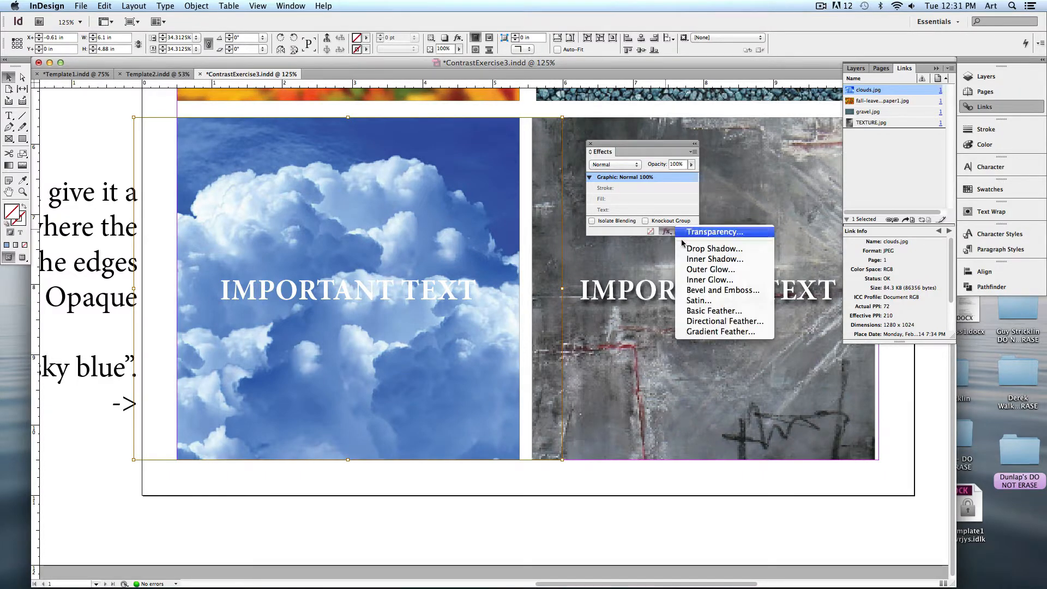
{"action": "left_click", "coordinate": [728, 332]}
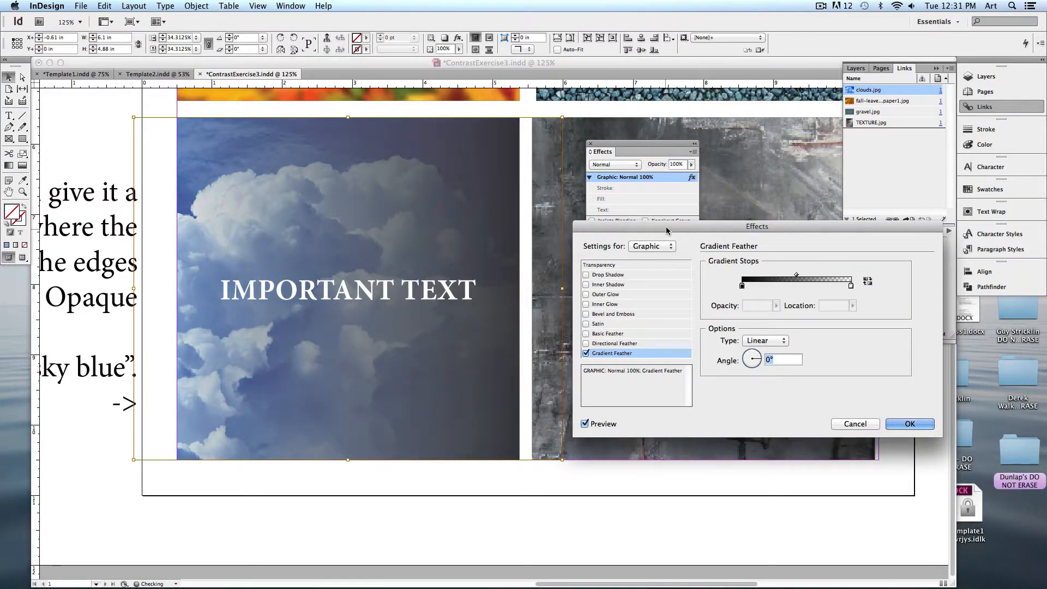
{"action": "left_click_drag", "start_coordinate": [662, 226], "coordinate": [647, 98]}
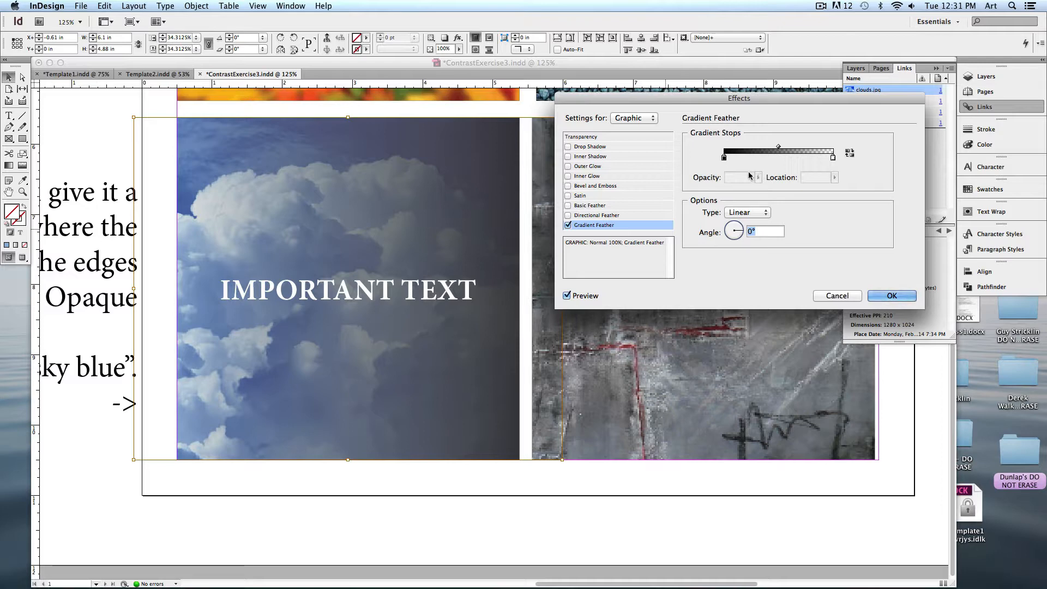
{"action": "left_click", "coordinate": [723, 157]}
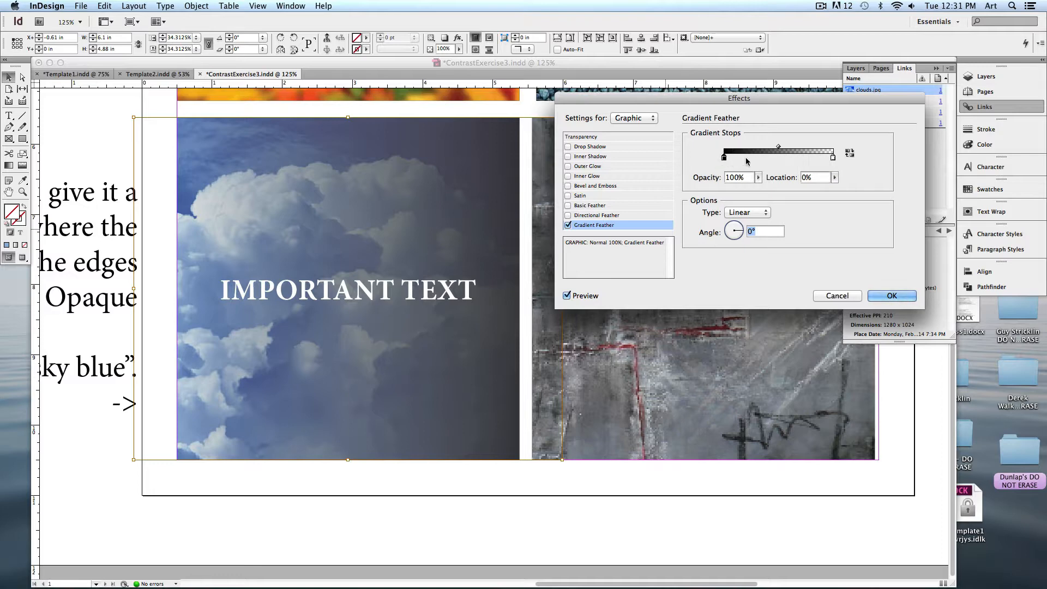
{"action": "left_click", "coordinate": [833, 157]}
{"action": "left_click_drag", "start_coordinate": [832, 158], "coordinate": [811, 160]}
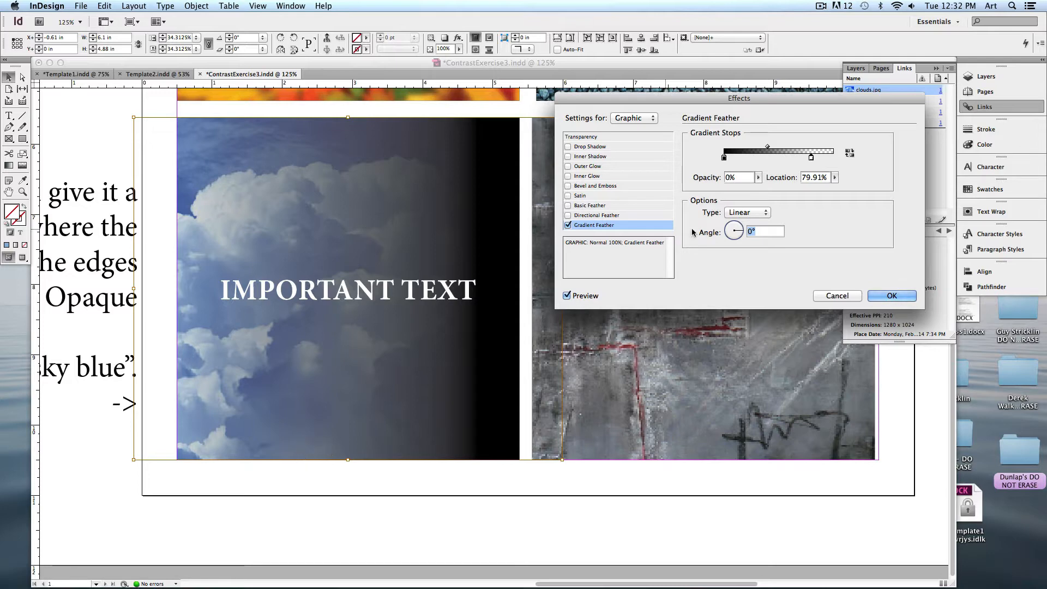
{"action": "left_click_drag", "start_coordinate": [812, 160], "coordinate": [782, 158]}
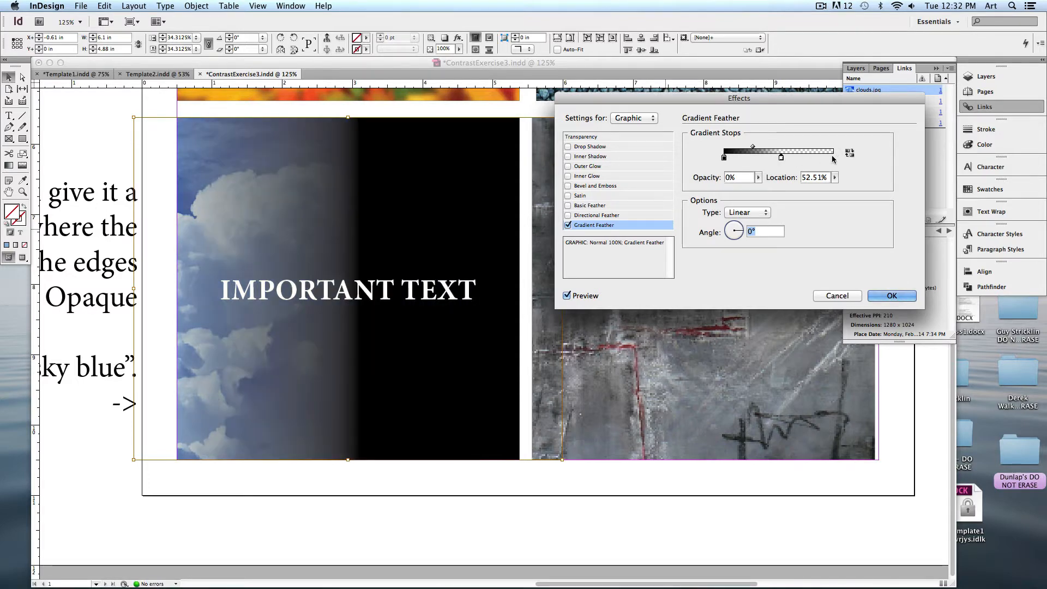
Step: Add a third gradient stop at about 99.5% and set its opacity to 100%
{"action": "left_click", "coordinate": [833, 158]}
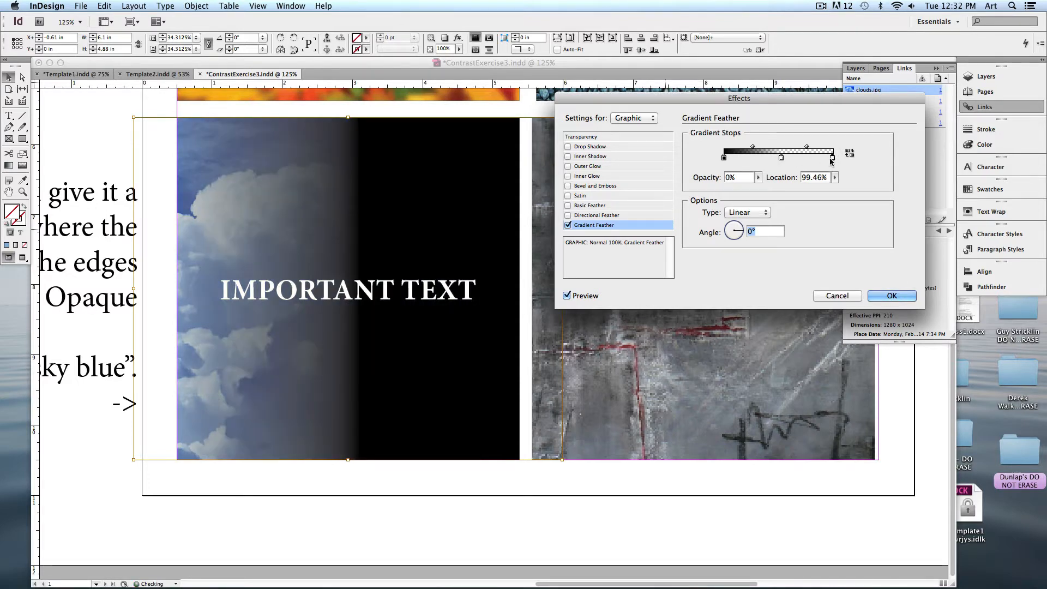
{"action": "left_click", "coordinate": [758, 178]}
{"action": "left_click_drag", "start_coordinate": [761, 189], "coordinate": [840, 192]}
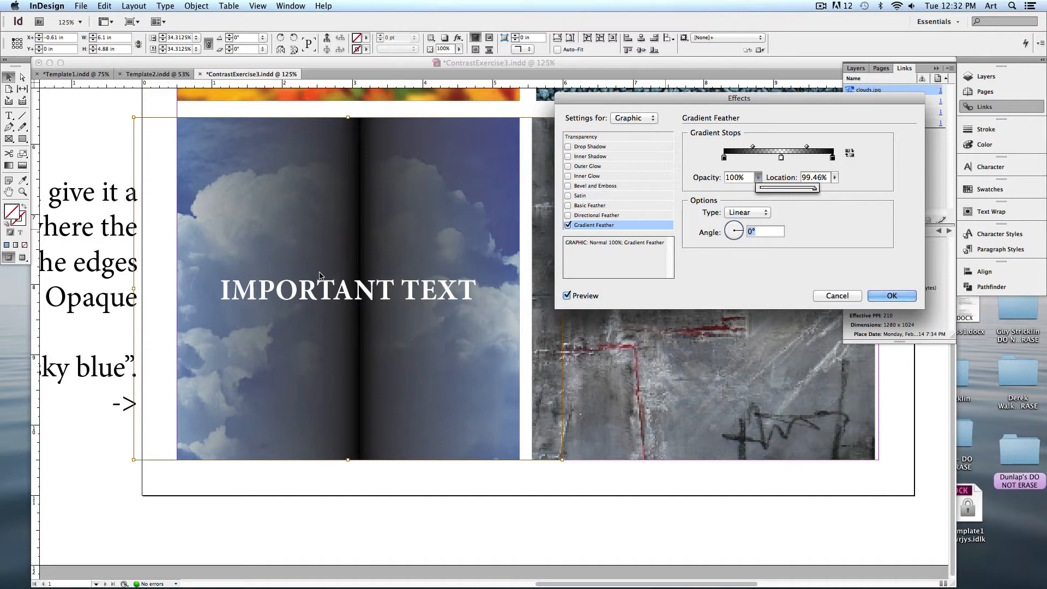
Step: Set the gradient feather's angle to 90° and its transparent stop to about 50%, apply the effect and deselect the image
{"action": "left_click_drag", "start_coordinate": [742, 231], "coordinate": [734, 223]}
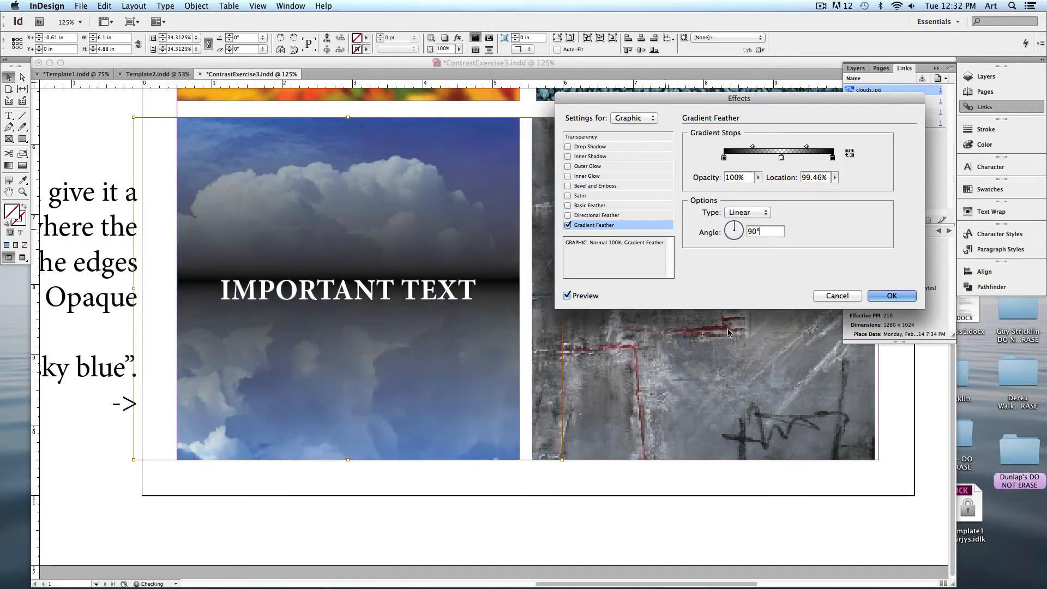
{"action": "left_click_drag", "start_coordinate": [780, 157], "coordinate": [778, 159]}
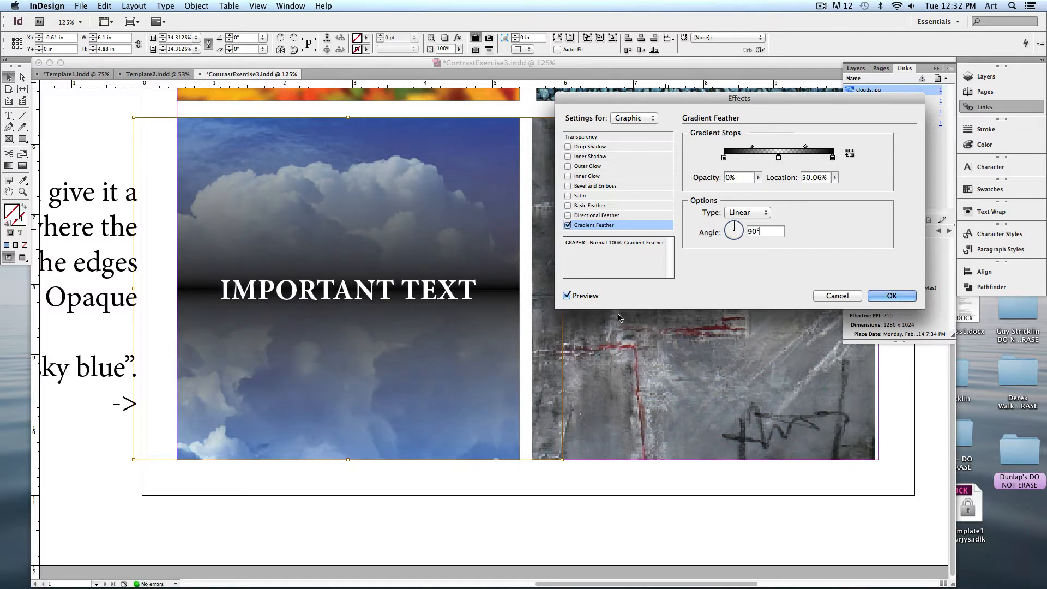
{"action": "left_click", "coordinate": [890, 296]}
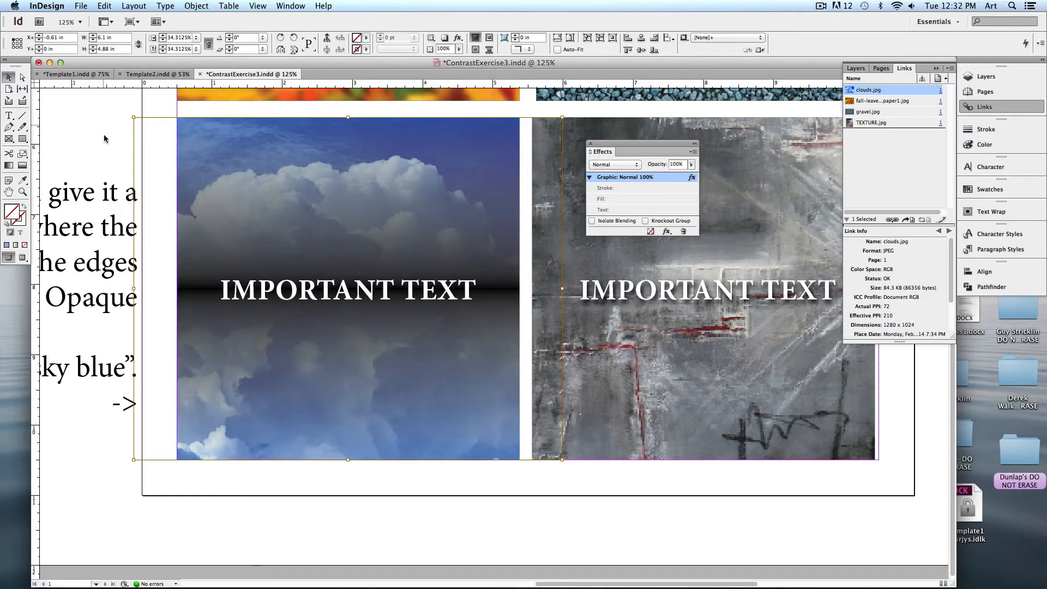
{"action": "left_click", "coordinate": [84, 126]}
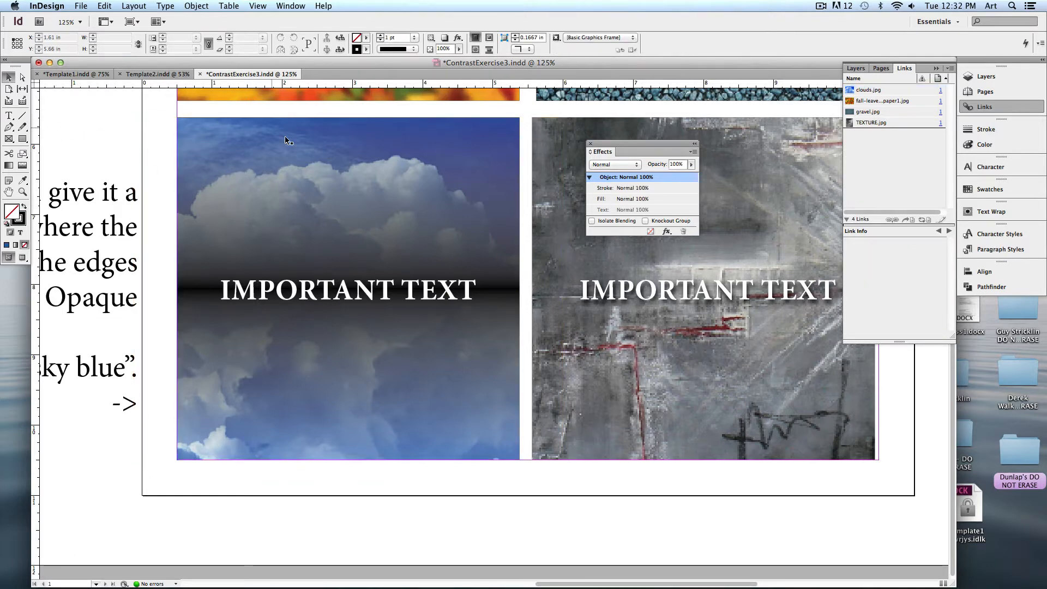
Step: Change the clouds frame's fill from black to a medium sky blue and deselect the frame
{"action": "left_click", "coordinate": [194, 145]}
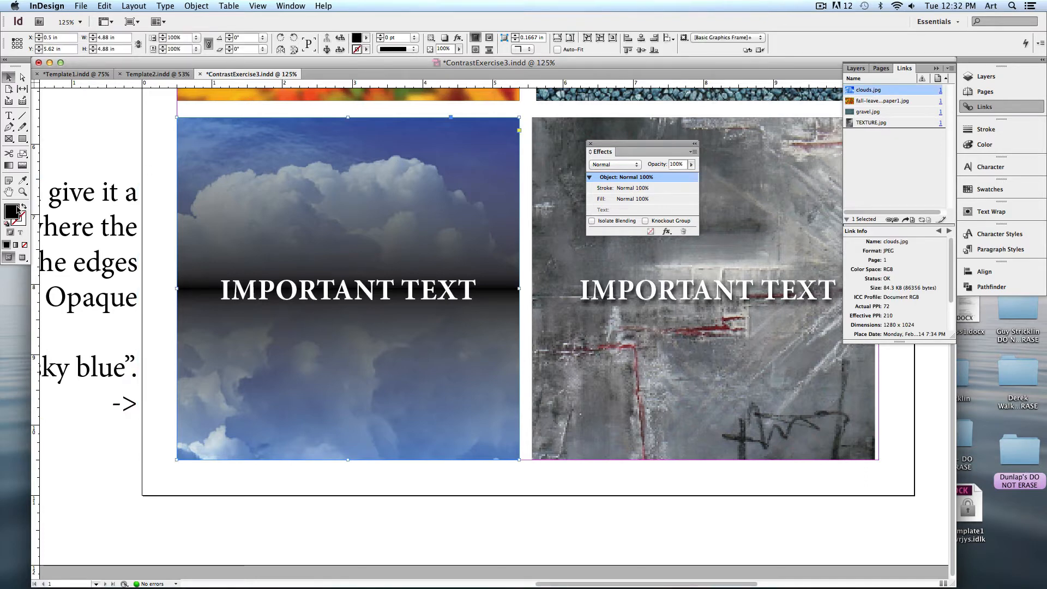
{"action": "double_click", "coordinate": [13, 212]}
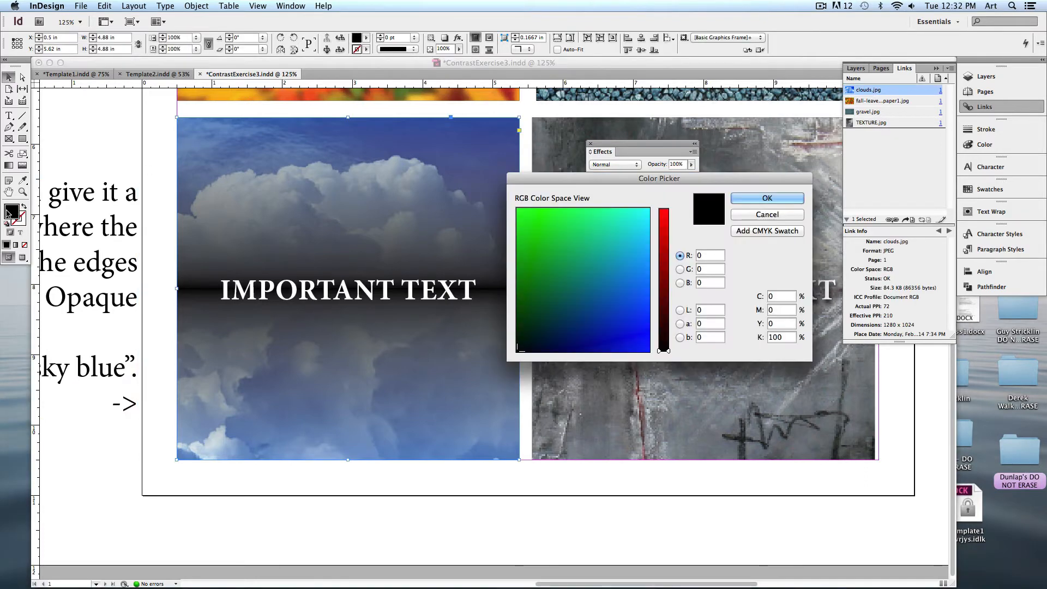
{"action": "left_click_drag", "start_coordinate": [619, 326], "coordinate": [628, 294]}
{"action": "left_click", "coordinate": [757, 199]}
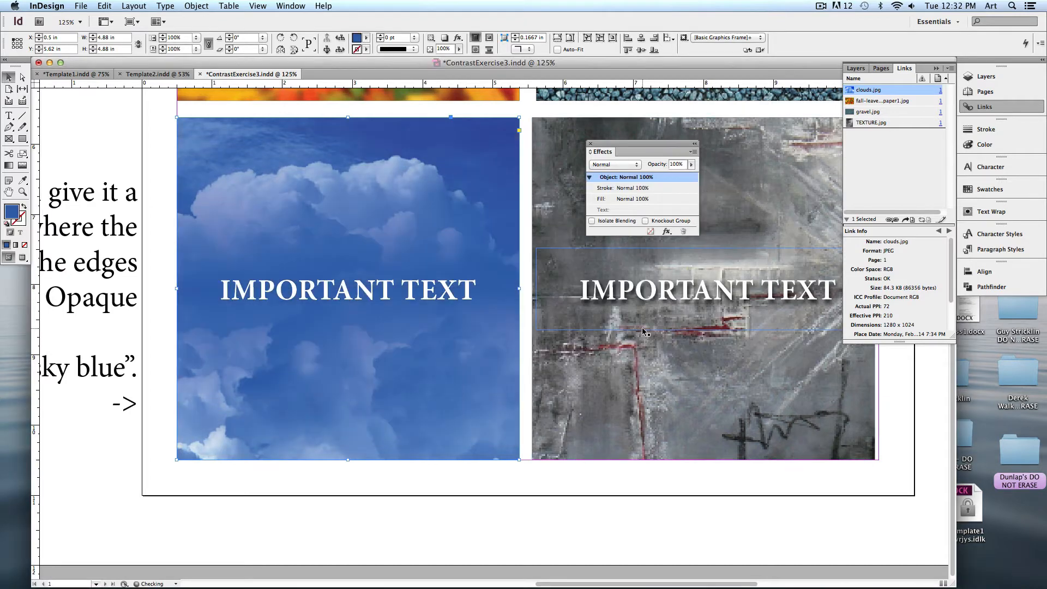
{"action": "left_click", "coordinate": [114, 129]}
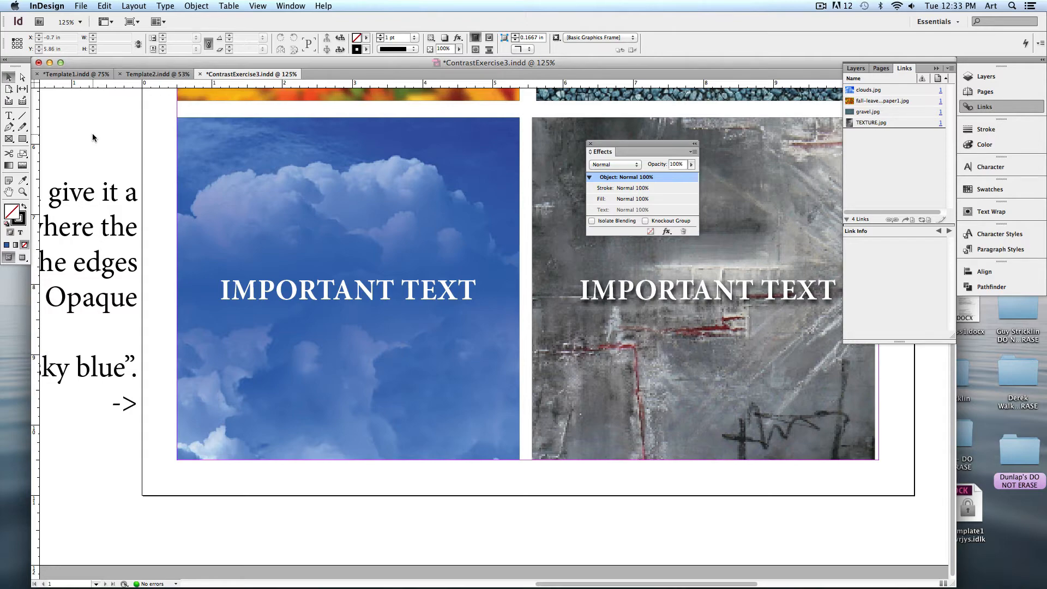
{"action": "scroll", "coordinate": [92, 133], "scroll_direction": "down", "scroll_amount": 3}
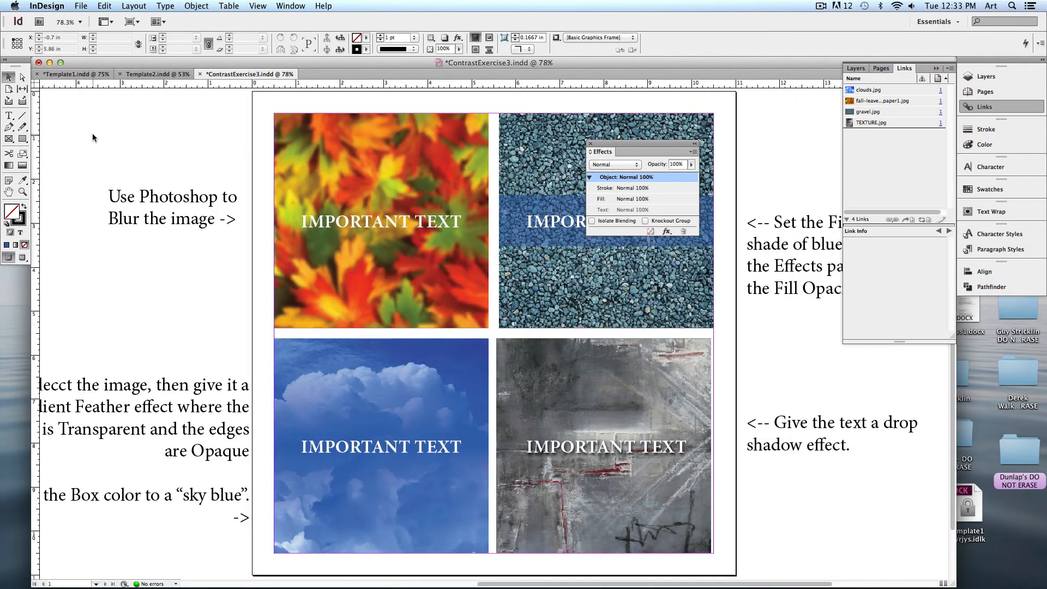
{"action": "left_click_drag", "start_coordinate": [165, 111], "coordinate": [116, 111]}
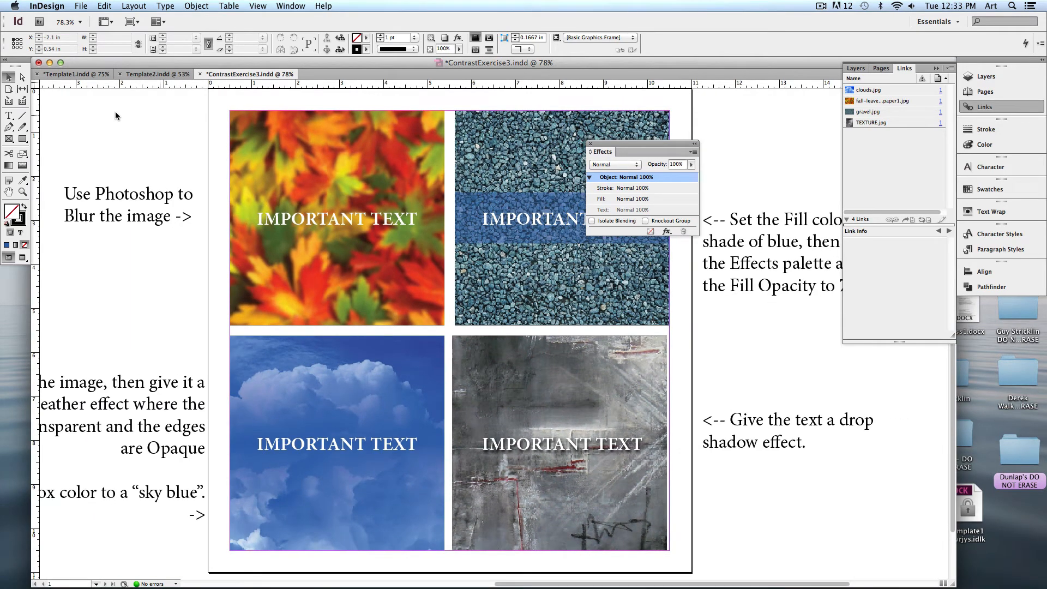
Step: Switch to Template1.indd and move the "Dixie National Rodeo" title down over the middle of the gloves photo, to about Y 4.58 in
{"action": "left_click", "coordinate": [76, 73]}
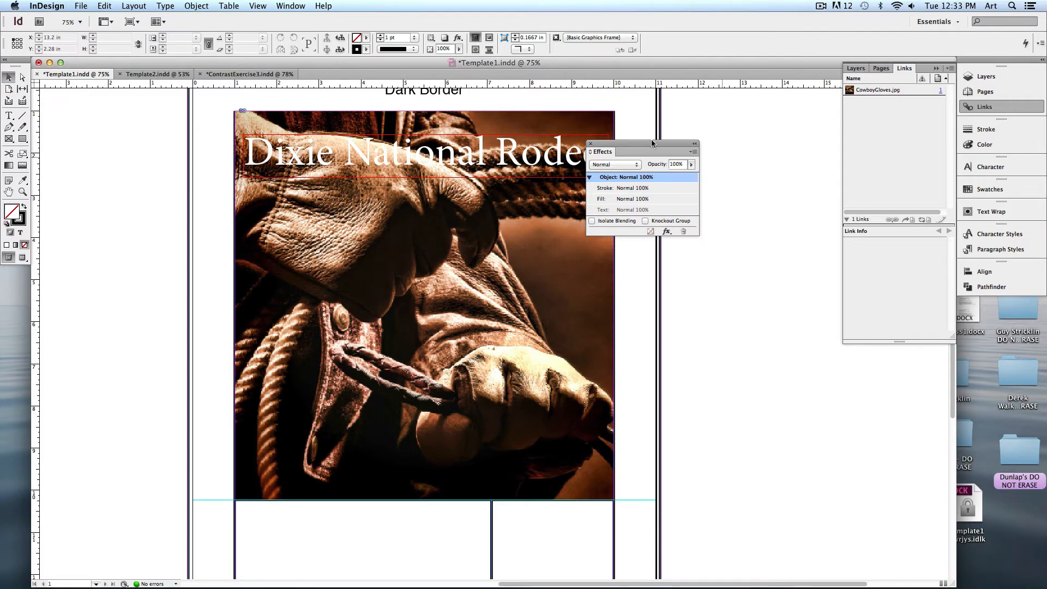
{"action": "left_click_drag", "start_coordinate": [653, 144], "coordinate": [801, 255]}
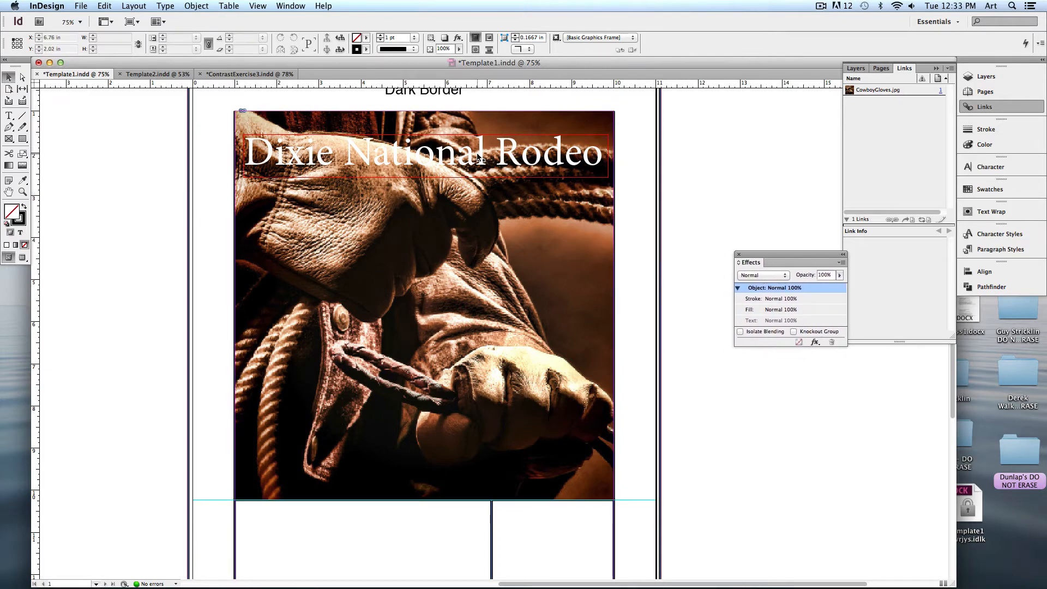
{"action": "left_click_drag", "start_coordinate": [491, 159], "coordinate": [497, 290]}
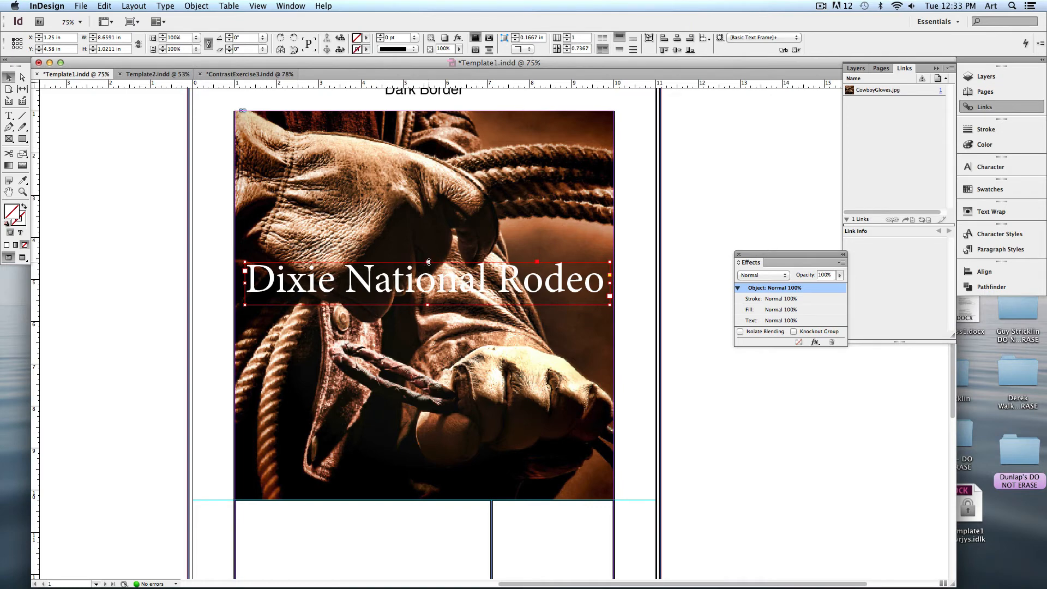
Step: Extend the title frame upward to about 2.08 in tall and break the title into one word per line
{"action": "left_click_drag", "start_coordinate": [428, 262], "coordinate": [428, 217]}
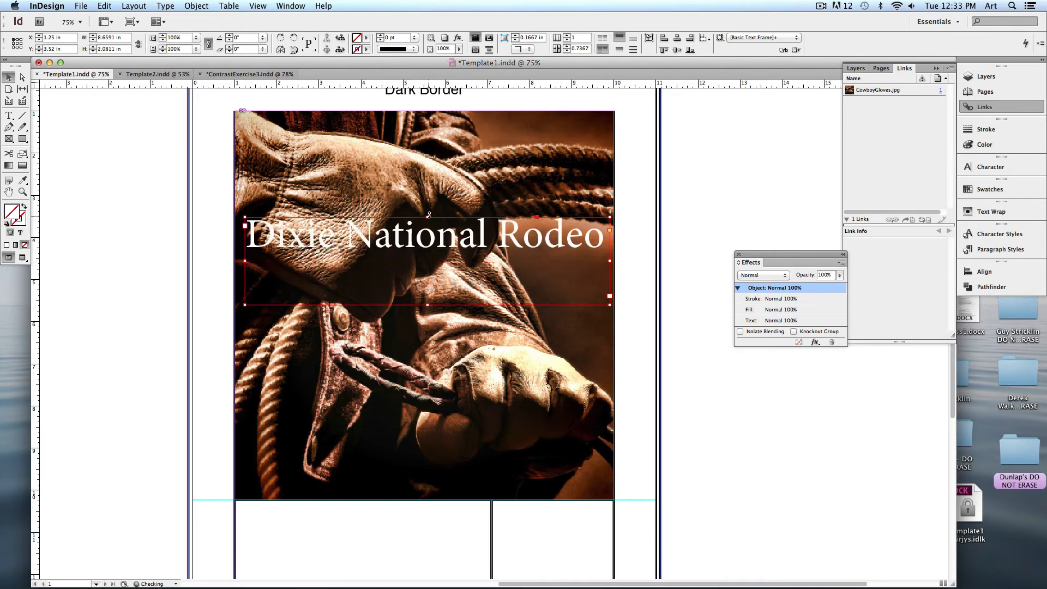
{"action": "double_click", "coordinate": [281, 238]}
{"action": "left_click", "coordinate": [344, 236]}
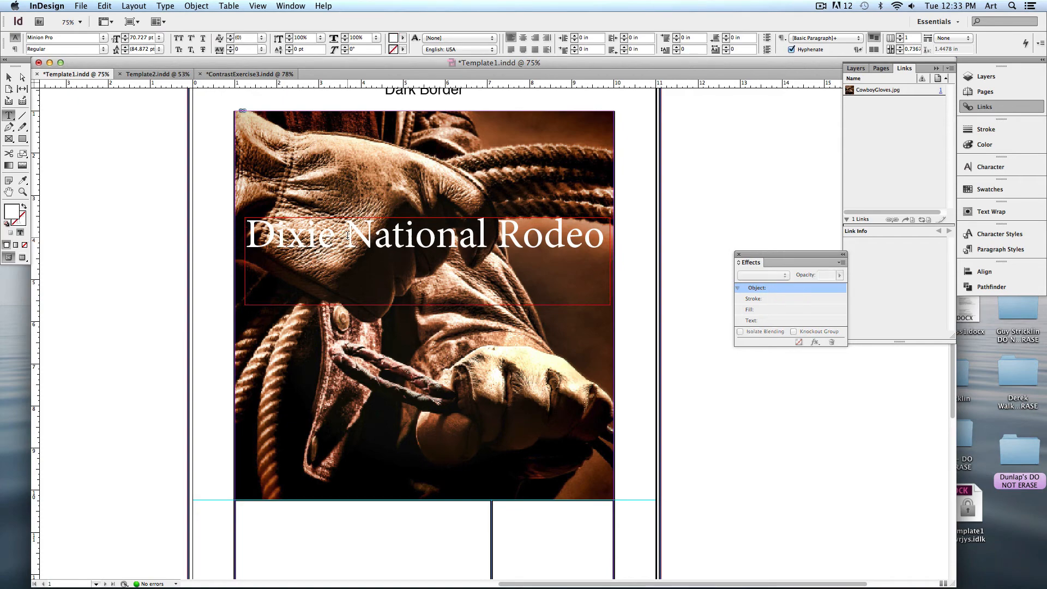
{"action": "key", "text": "Return"}
{"action": "double_click", "coordinate": [407, 284]}
{"action": "key", "text": "BackSpace"}
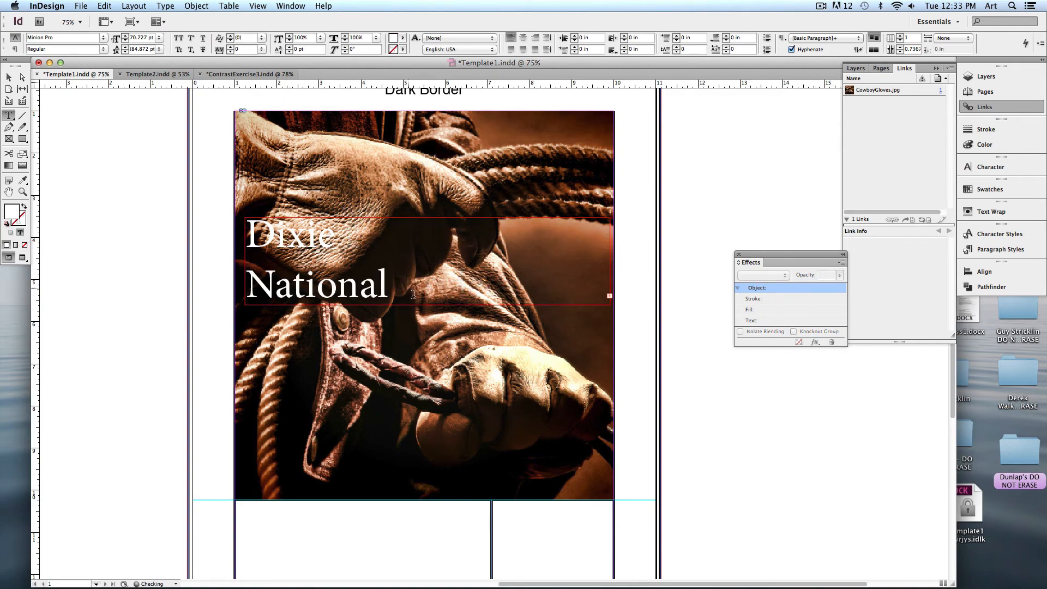
Step: Extend the title frame downward to about 4.08 in tall so all three lines fit, and deselect it
{"action": "key", "text": "Escape"}
{"action": "left_click_drag", "start_coordinate": [427, 305], "coordinate": [410, 388]}
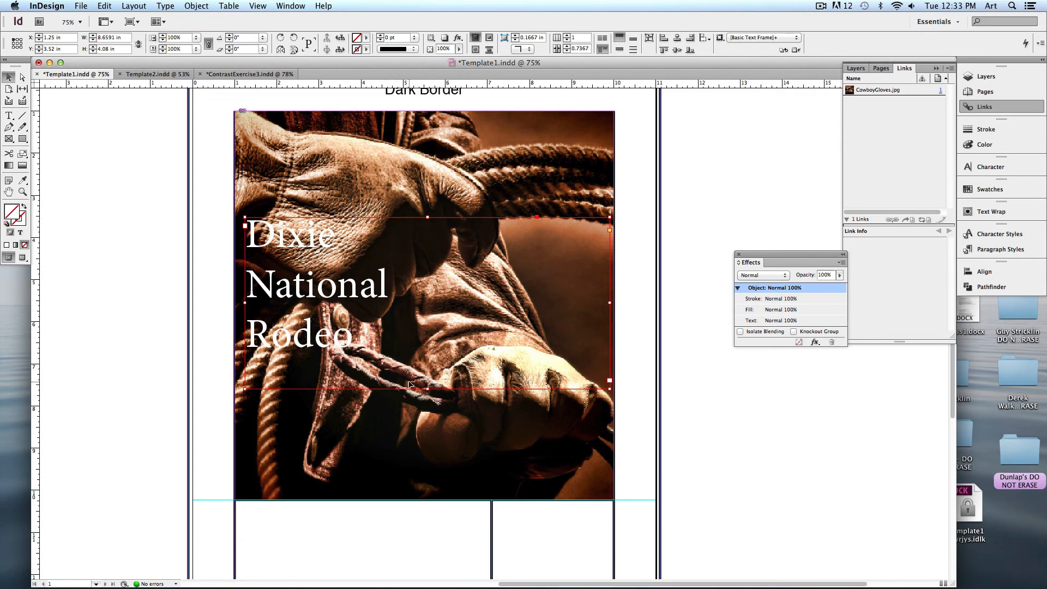
{"action": "key", "text": "super+0"}
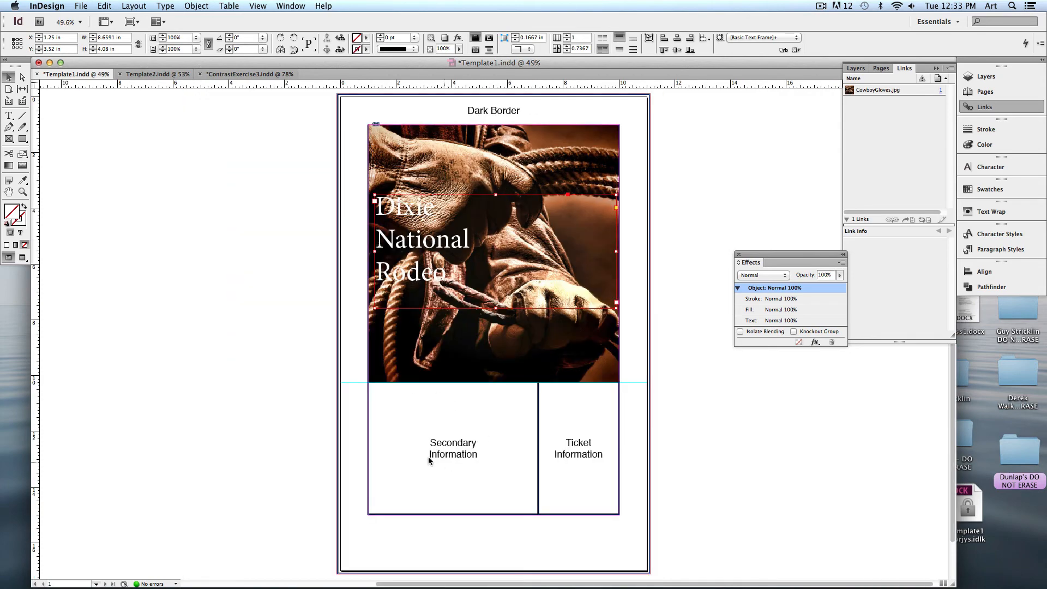
{"action": "left_click", "coordinate": [656, 456]}
{"action": "left_click", "coordinate": [409, 242]}
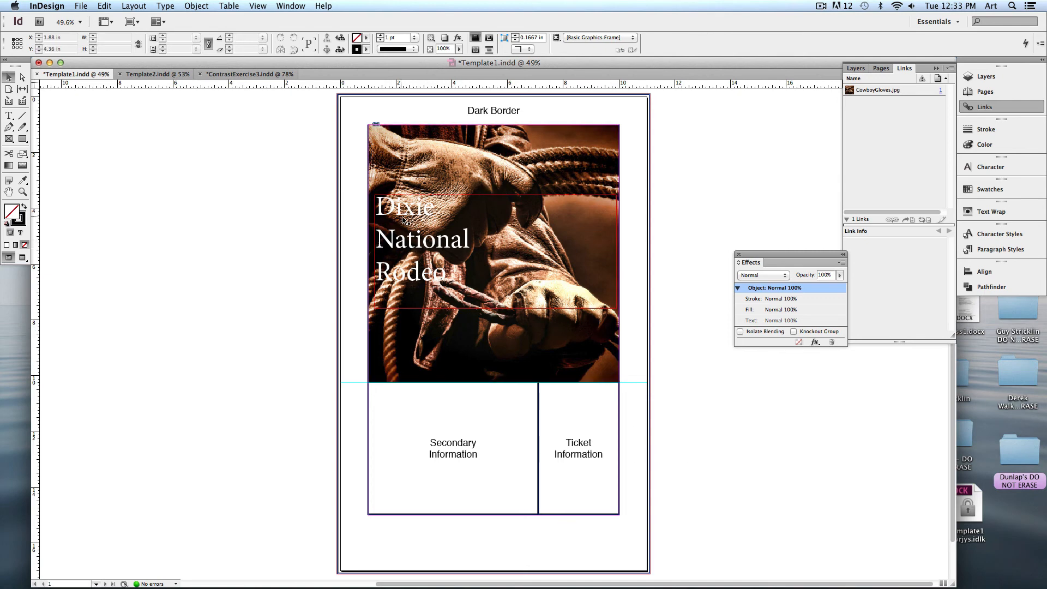
Step: Show the Template2.indd layout, and switch to Remote Desktop to stop the active Share Screen task
{"action": "left_click", "coordinate": [141, 74]}
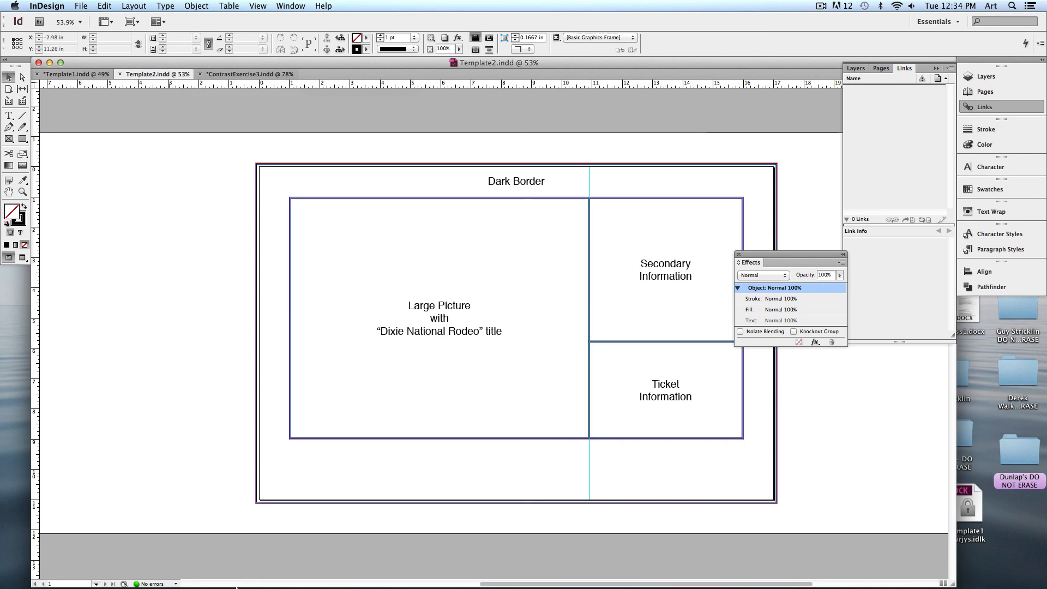
{"action": "left_click", "coordinate": [103, 566]}
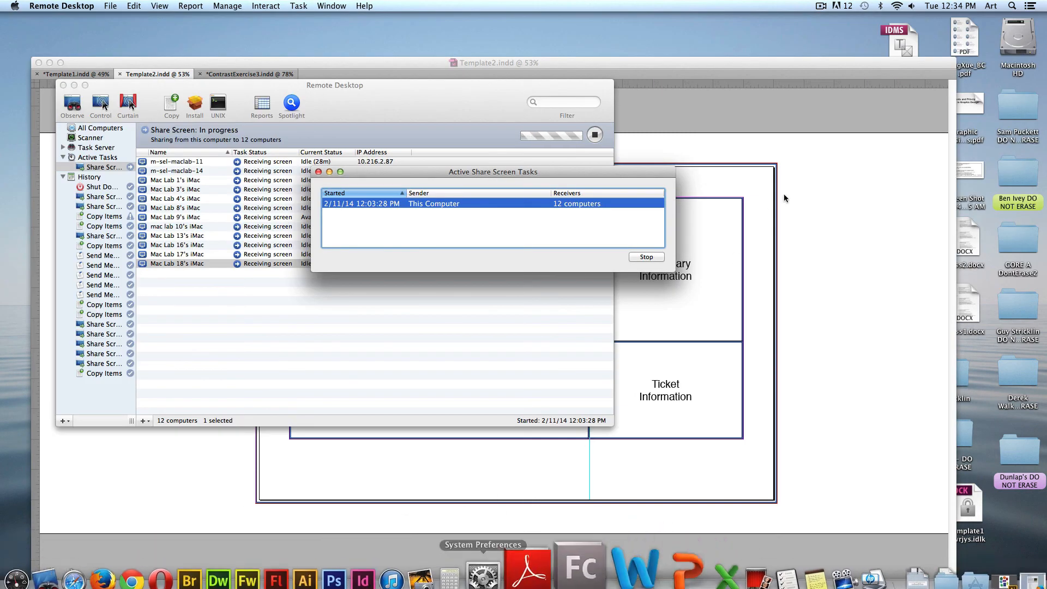
{"action": "left_click", "coordinate": [646, 257]}
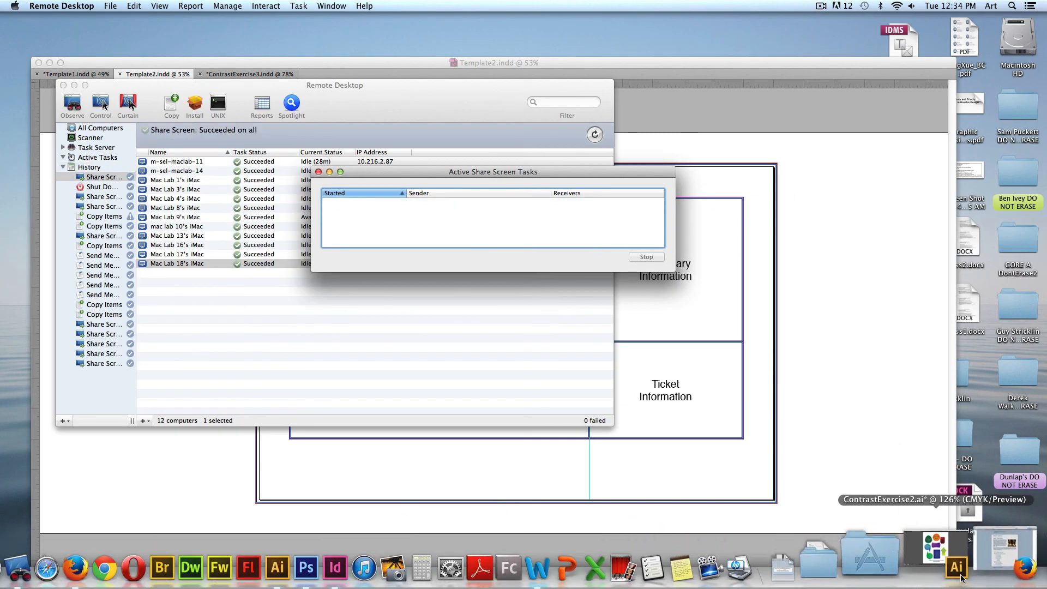